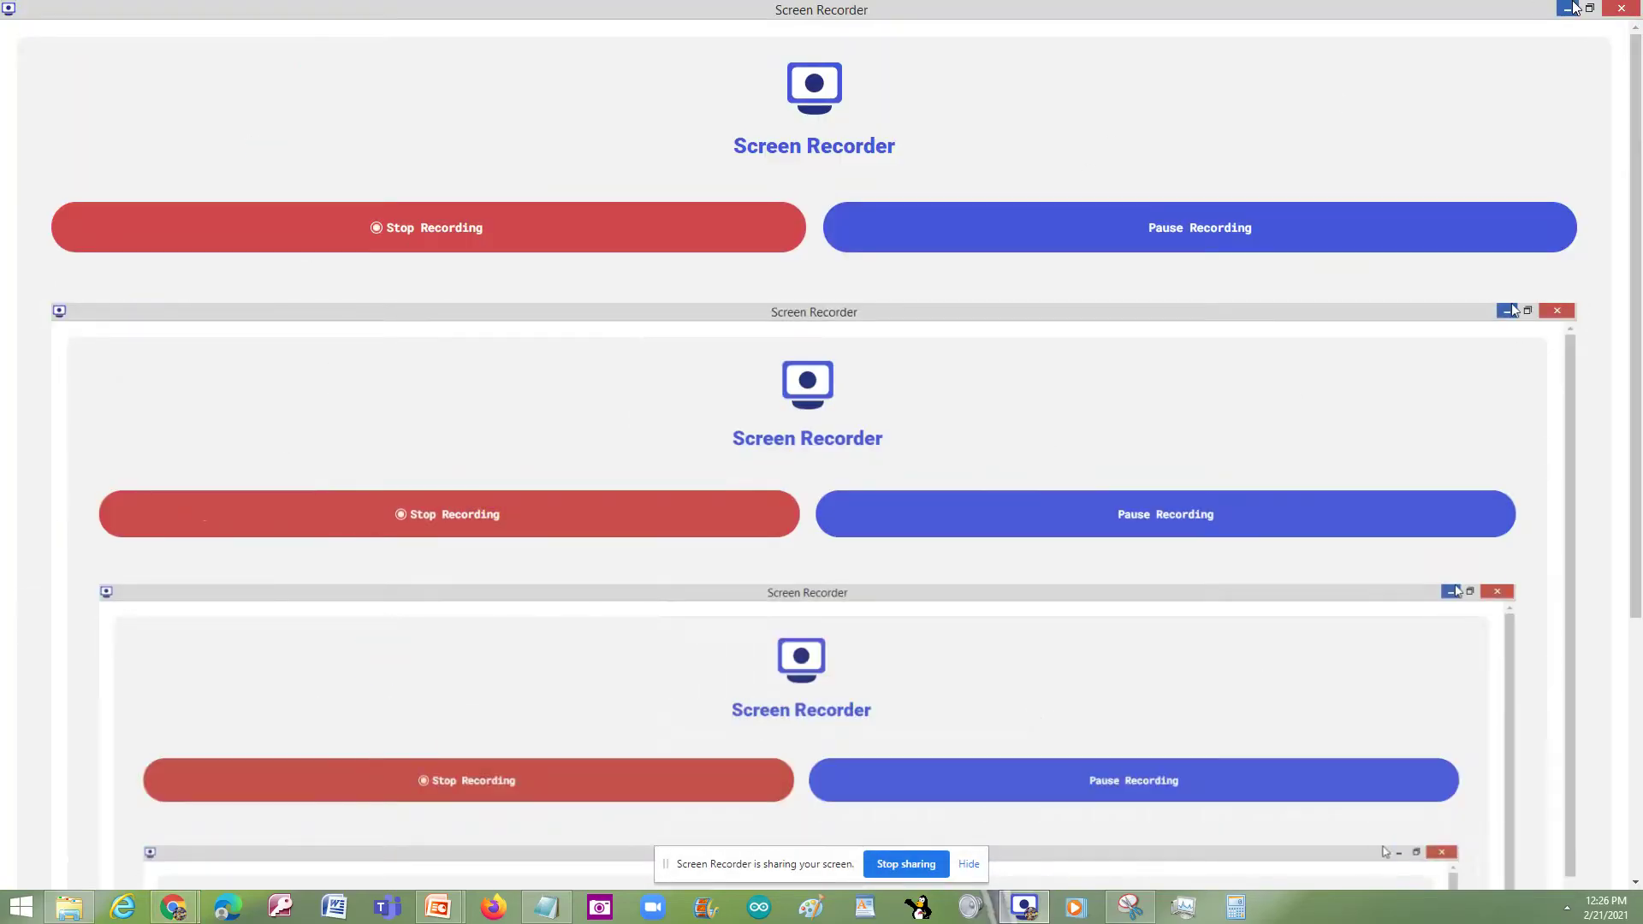
Step: Open the Art Coloring Book experiment from the Games collection in Google Arts & Culture and launch it
{"action": "left_click", "coordinate": [1574, 9]}
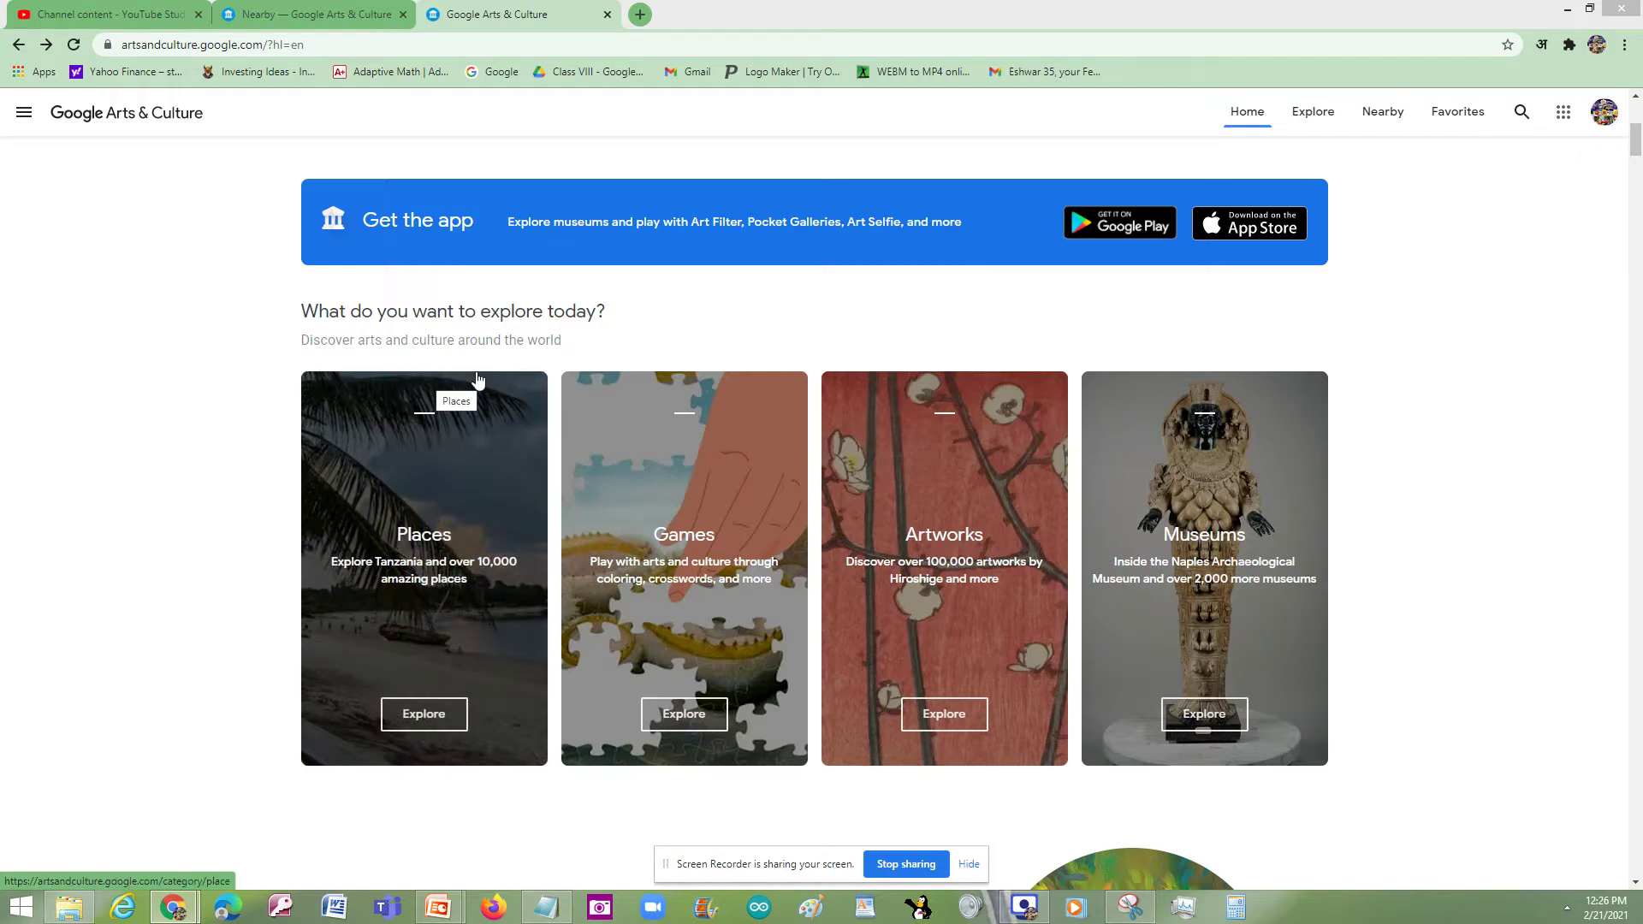
{"action": "left_click", "coordinate": [734, 472]}
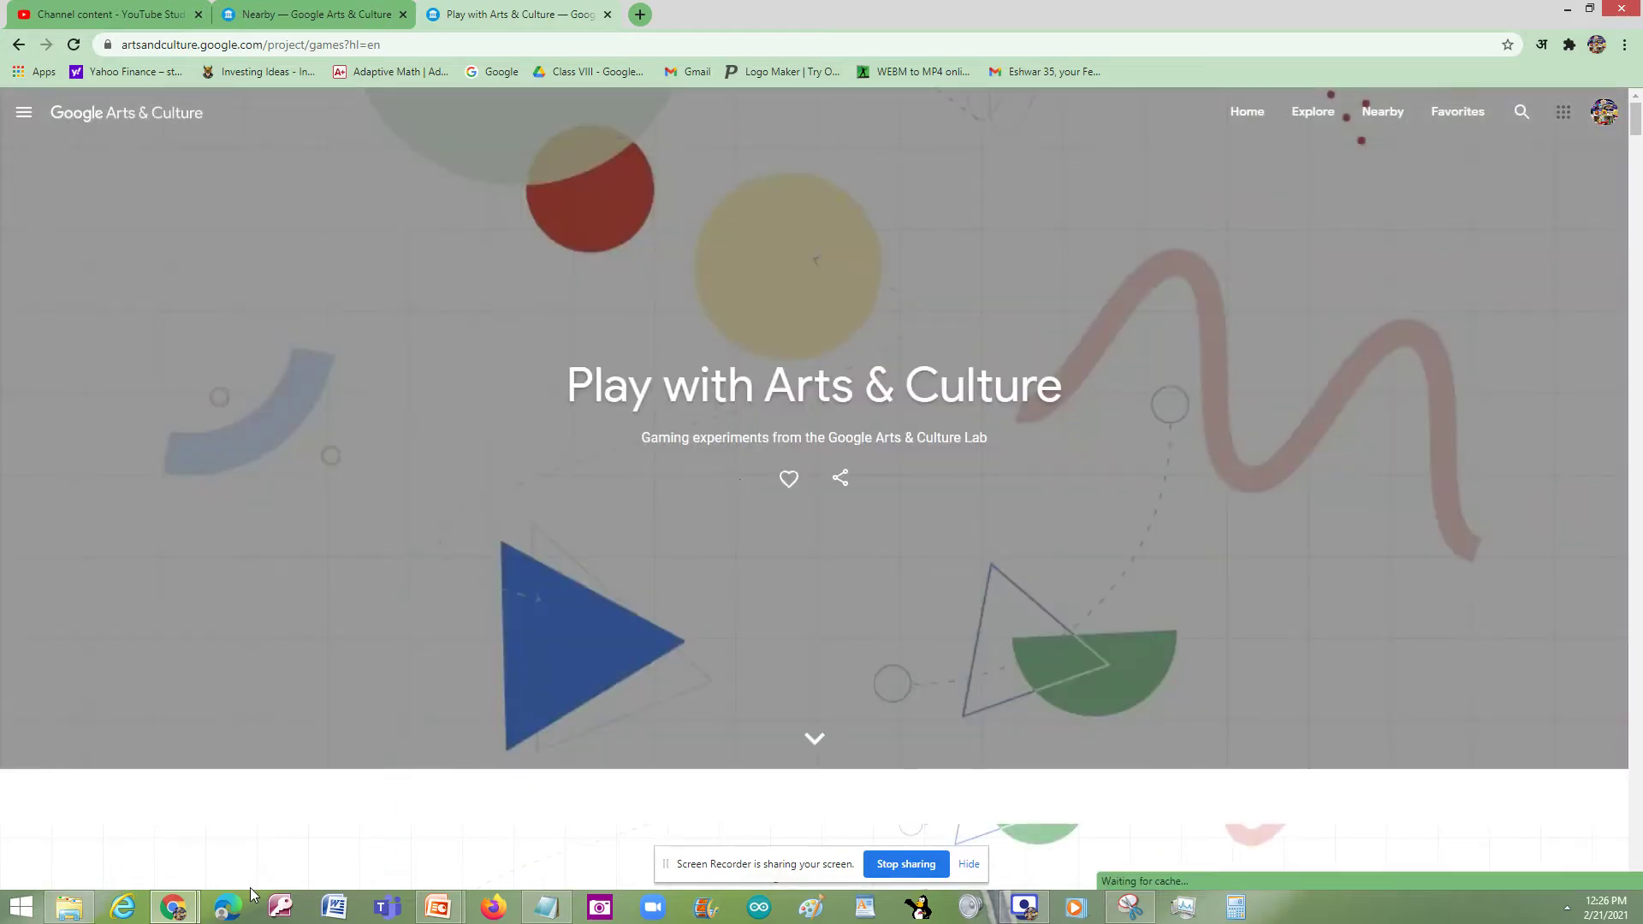
{"action": "scroll", "coordinate": [927, 520], "scroll_direction": "down", "scroll_amount": 6}
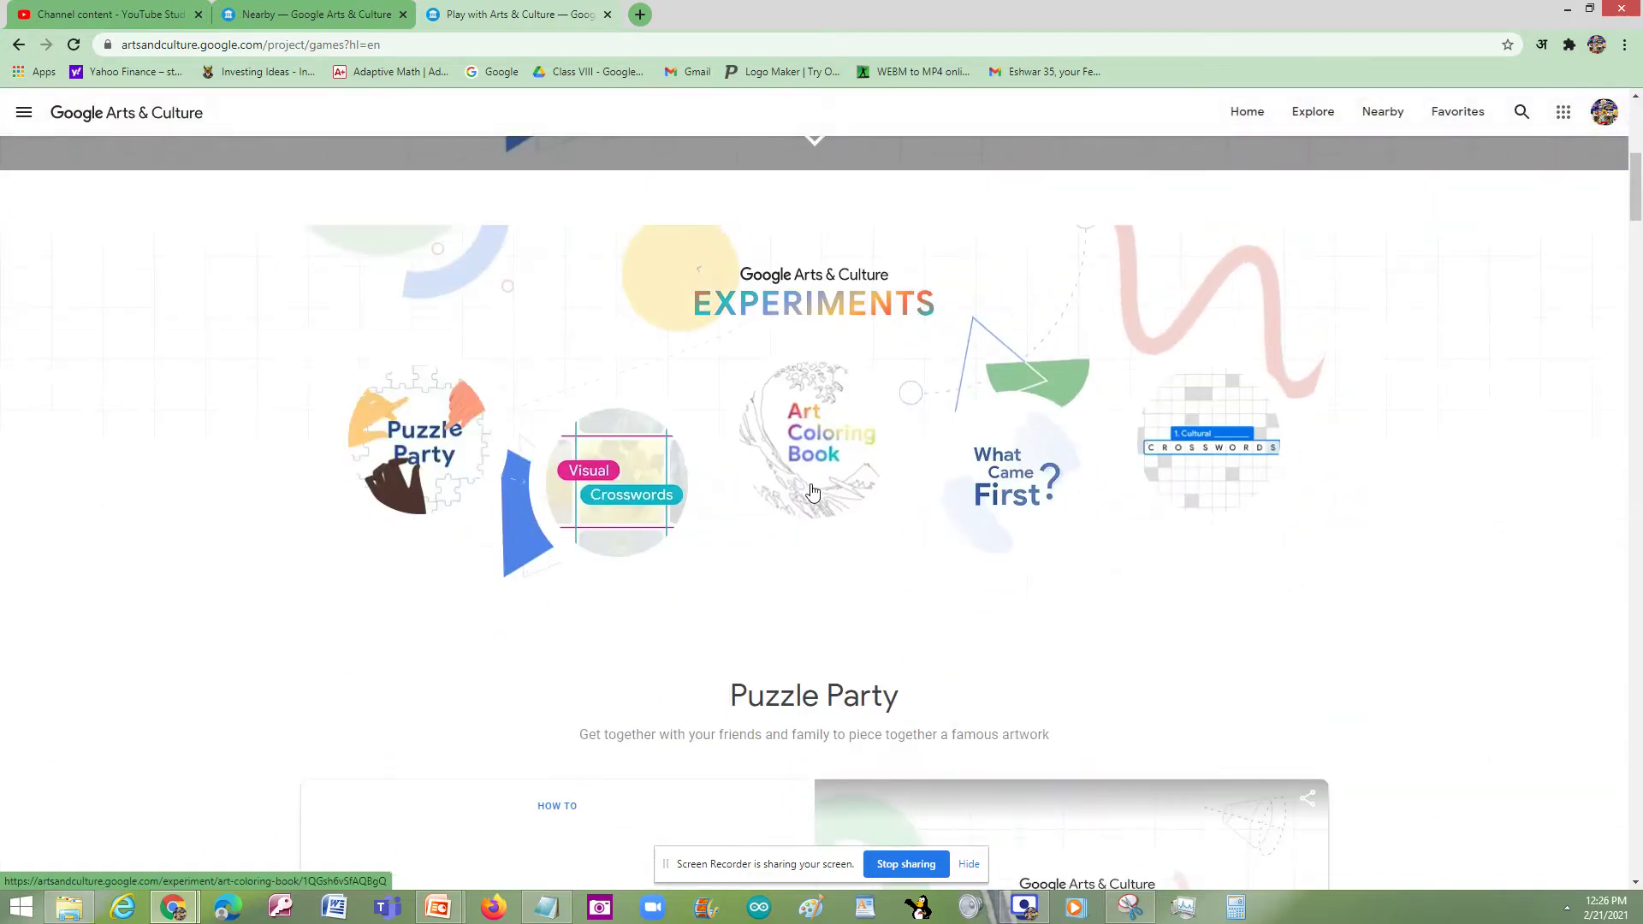
{"action": "left_click", "coordinate": [813, 492]}
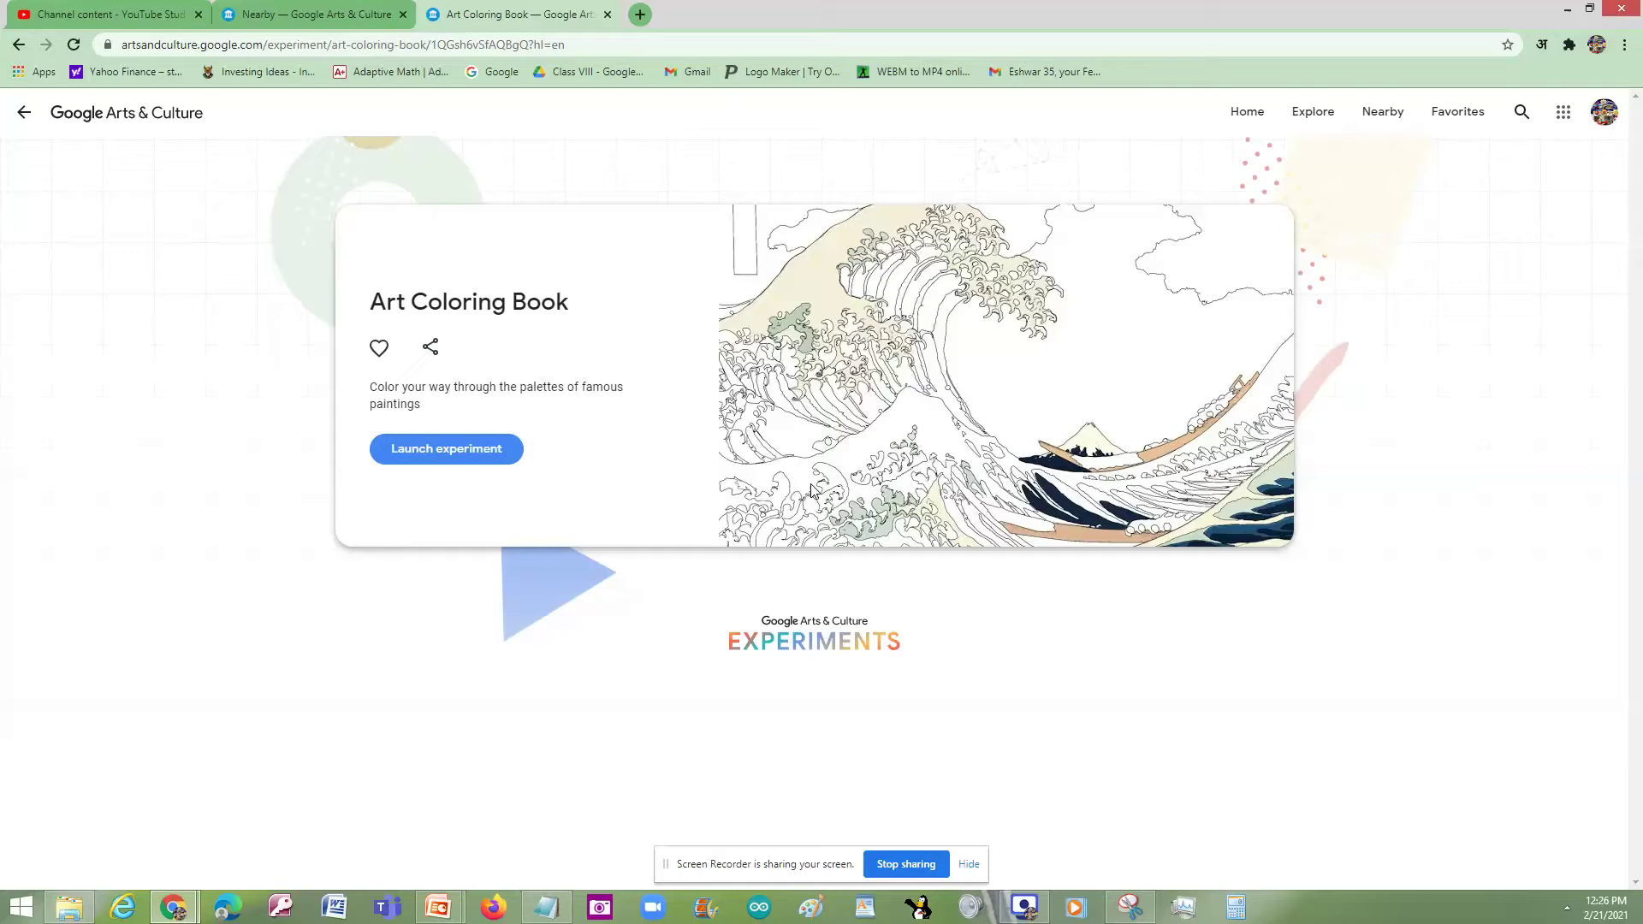
{"action": "left_click", "coordinate": [493, 460]}
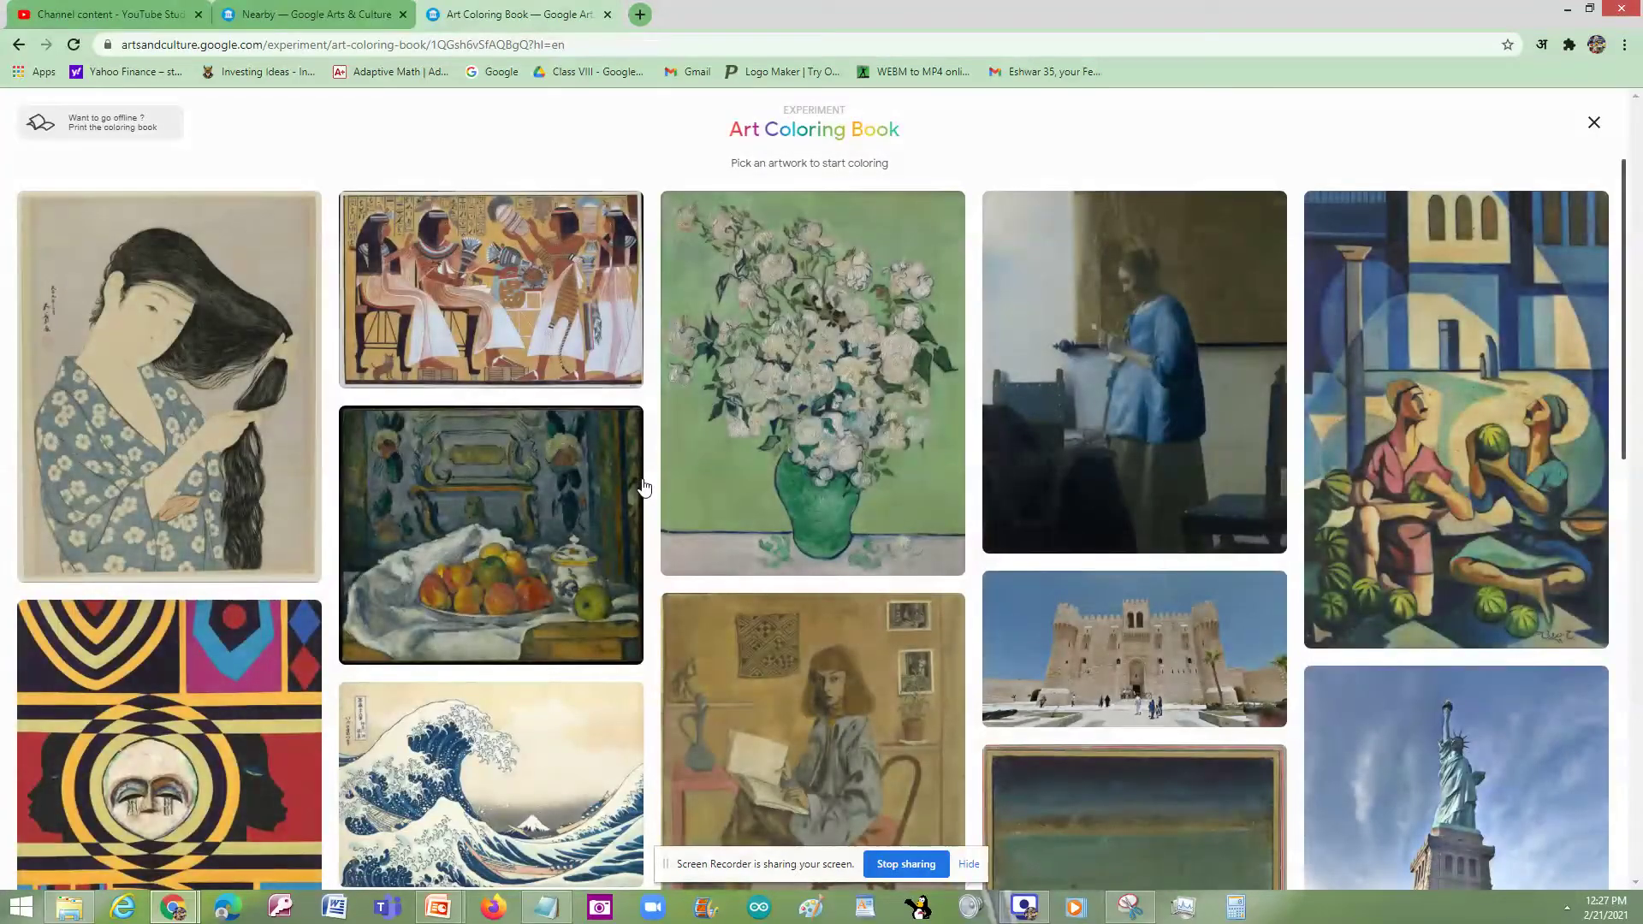
Step: Pick the great wave artwork for coloring and move the screen-sharing bar clear of the color palette
{"action": "scroll", "coordinate": [645, 487], "scroll_direction": "down", "scroll_amount": 3}
{"action": "scroll", "coordinate": [645, 487], "scroll_direction": "down", "scroll_amount": 2}
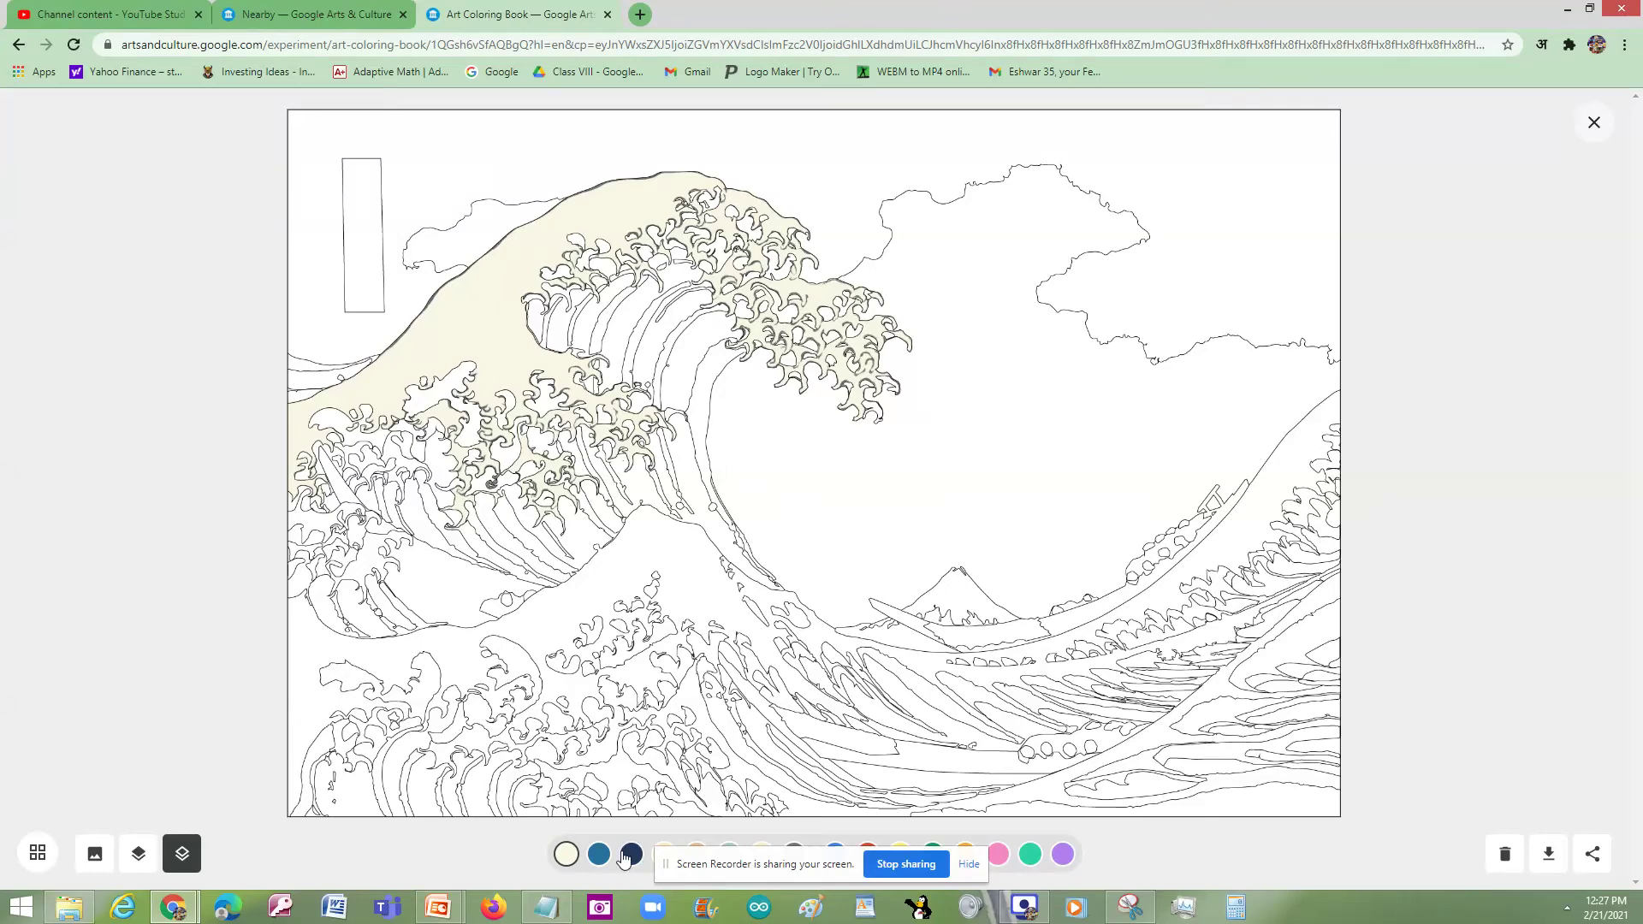
{"action": "left_click_drag", "start_coordinate": [814, 869], "coordinate": [1329, 847]}
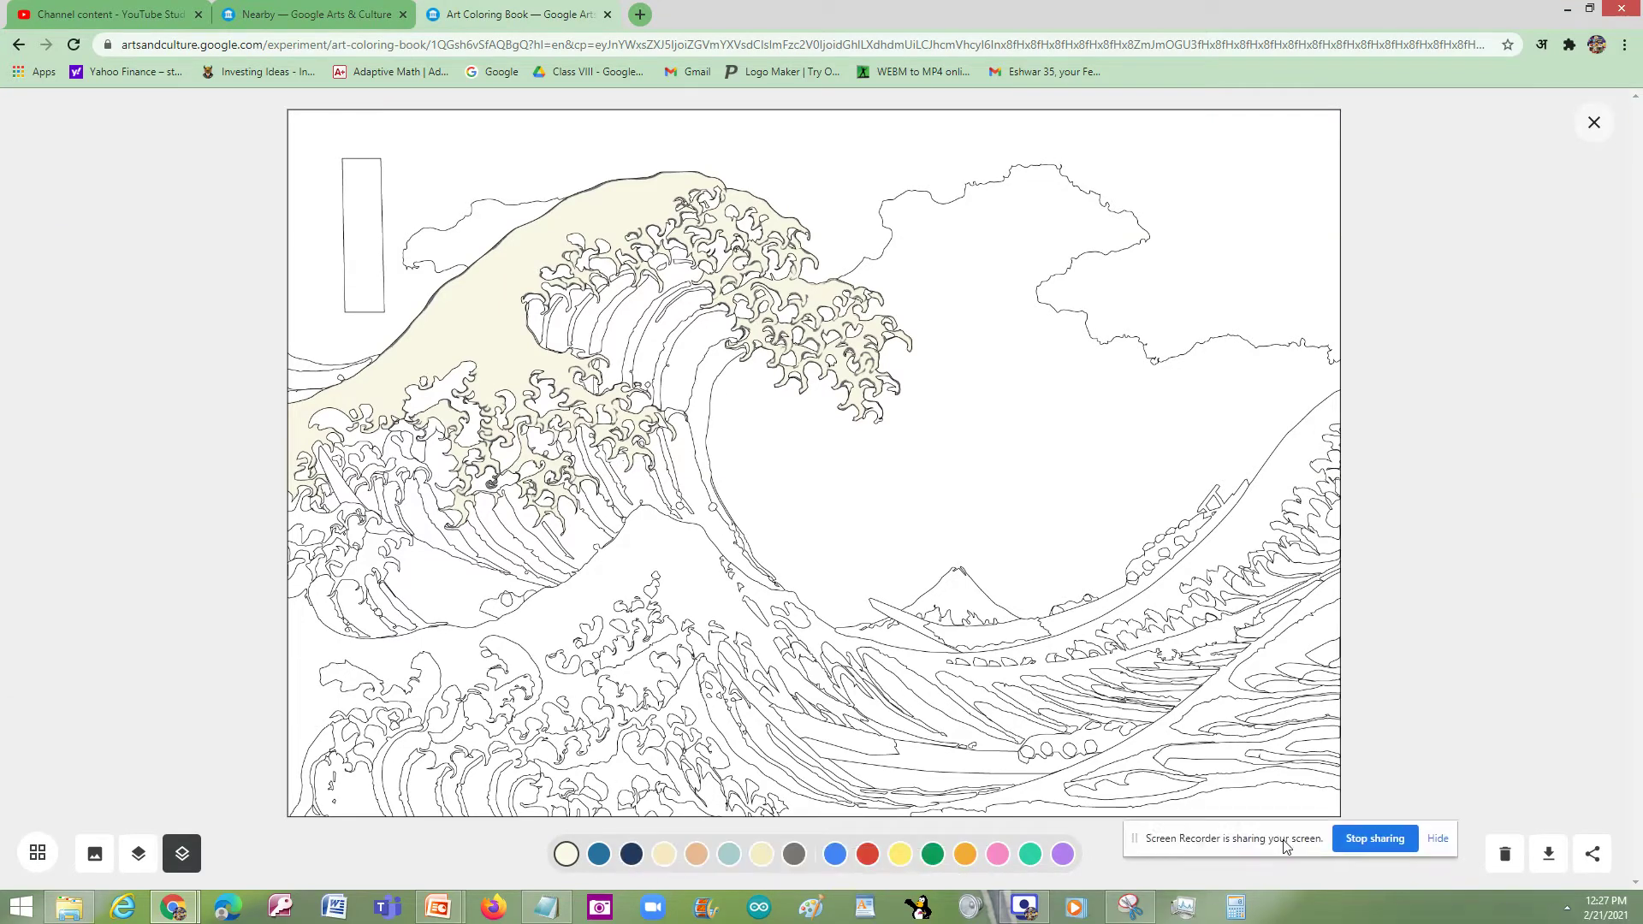
Step: Fill the large wave, the foreground wave and the areas around the nearest boat with bright blue
{"action": "left_click", "coordinate": [836, 854]}
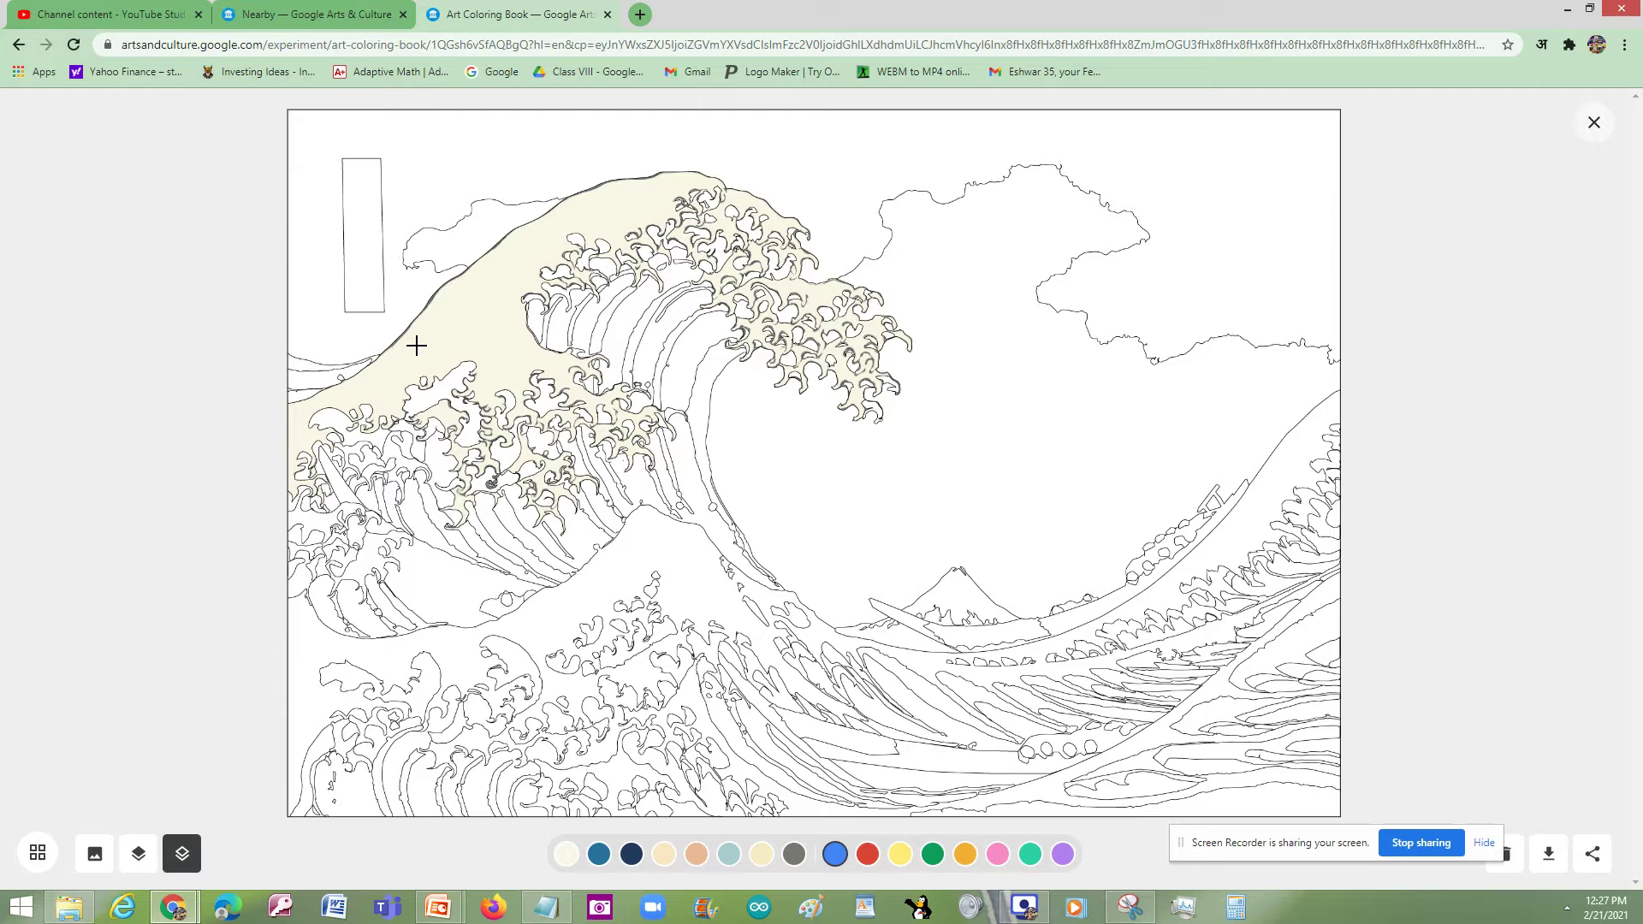
{"action": "left_click", "coordinate": [443, 330]}
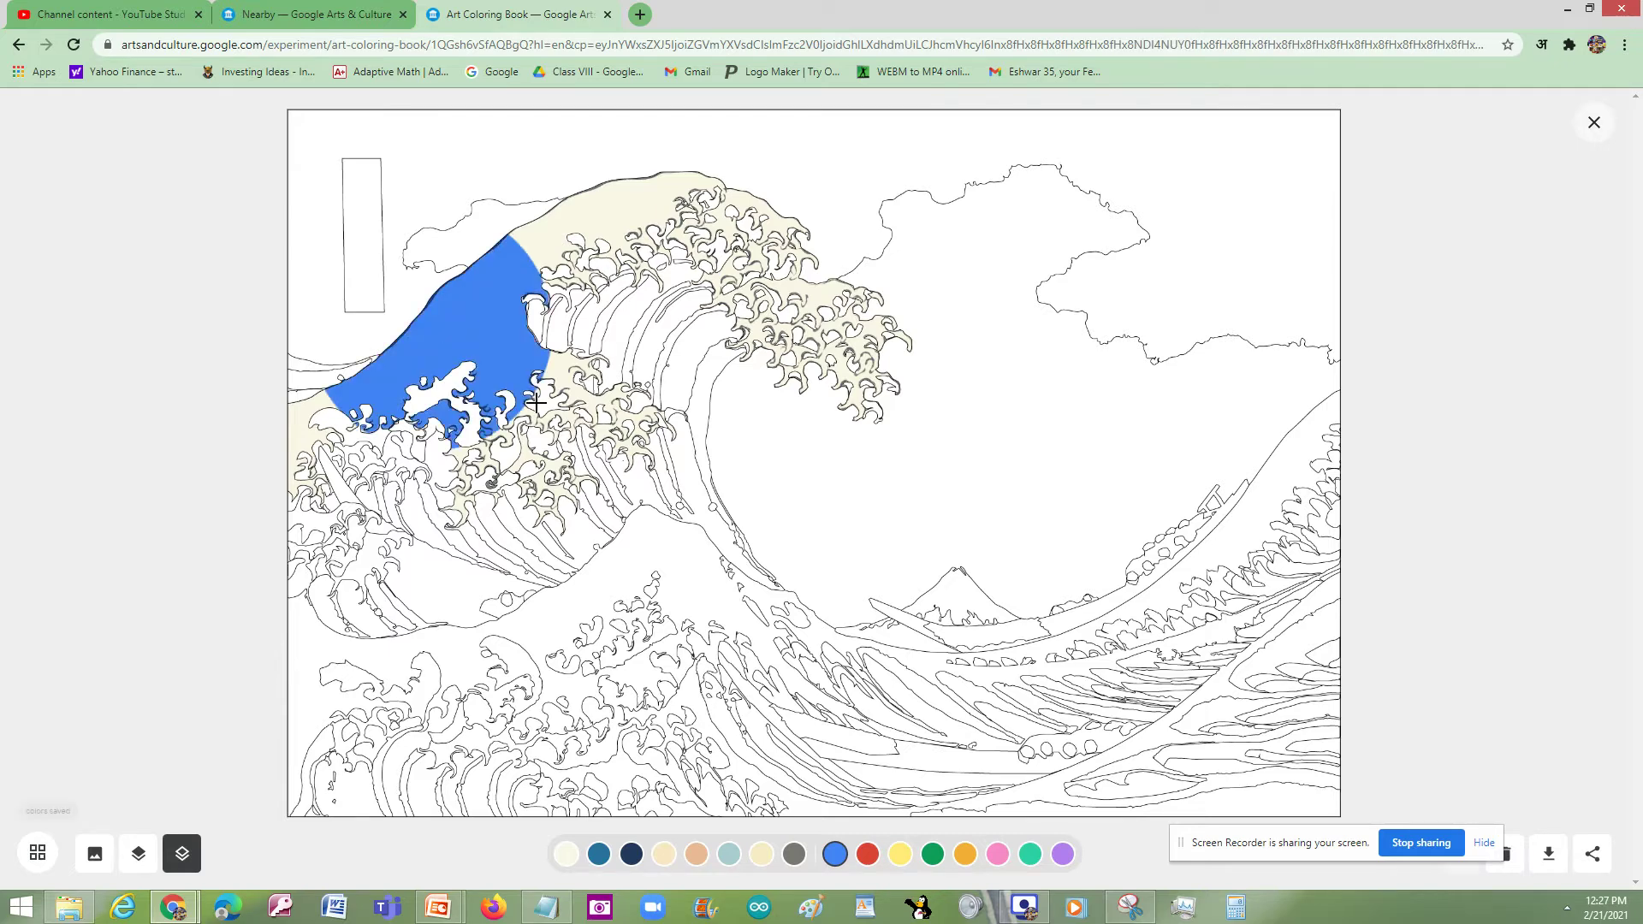
{"action": "left_click", "coordinate": [547, 599]}
{"action": "left_click", "coordinate": [458, 587]}
{"action": "left_click", "coordinate": [434, 521]}
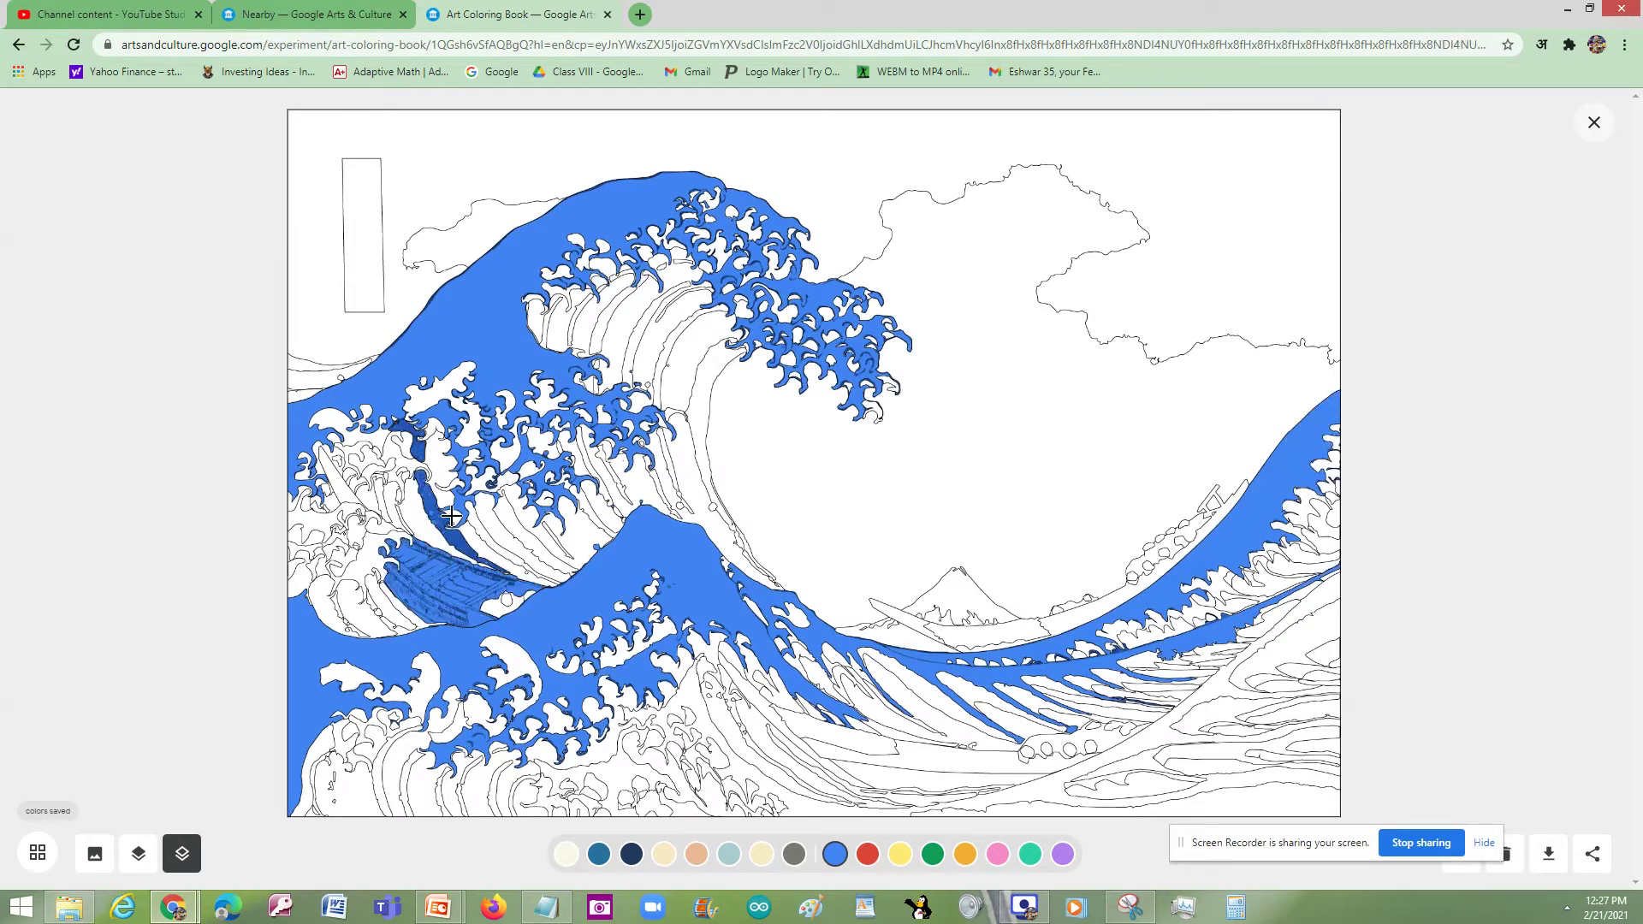
Step: Fill the boat under the large wave and the dark base of the distant mountain using the tan color
{"action": "left_click", "coordinate": [697, 854]}
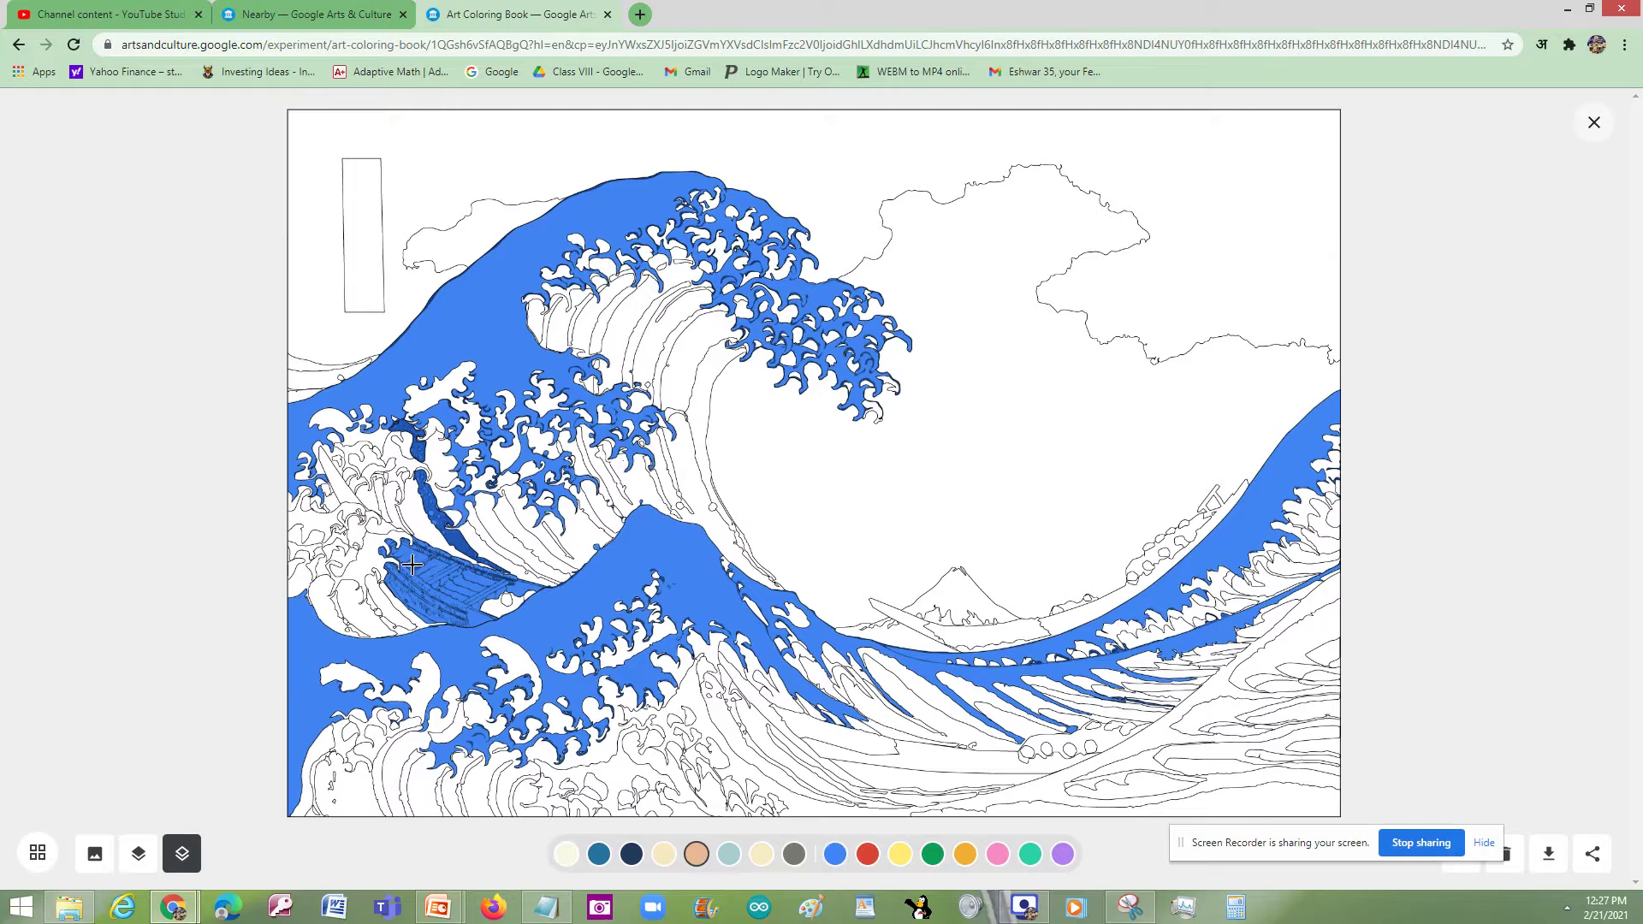
{"action": "left_click", "coordinate": [460, 591]}
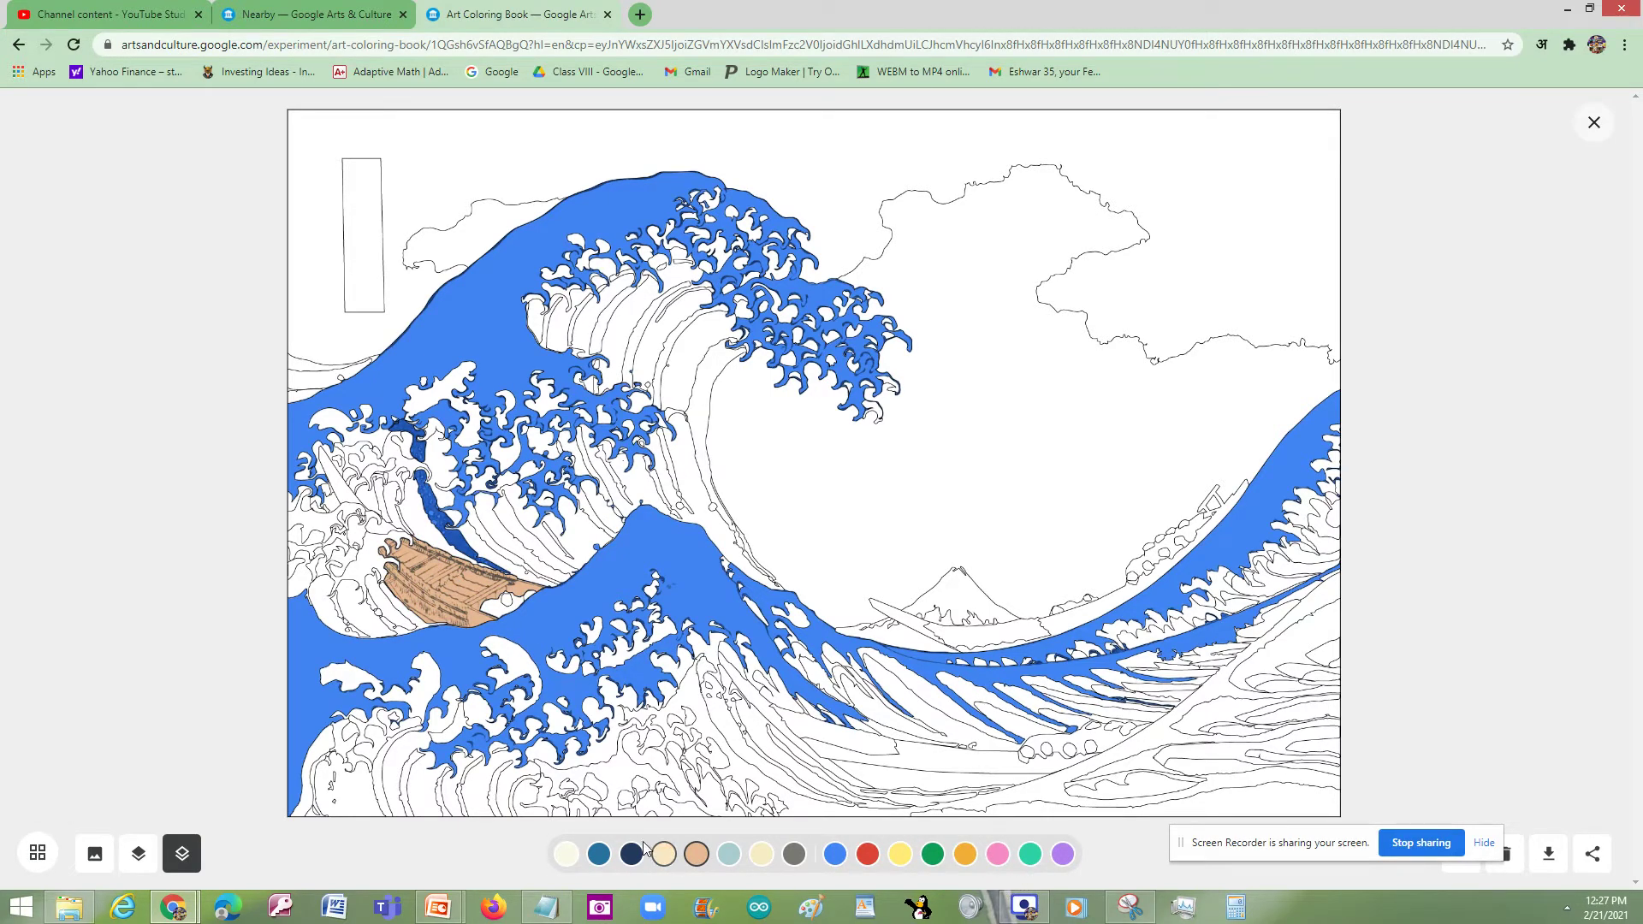
{"action": "left_click", "coordinate": [931, 618]}
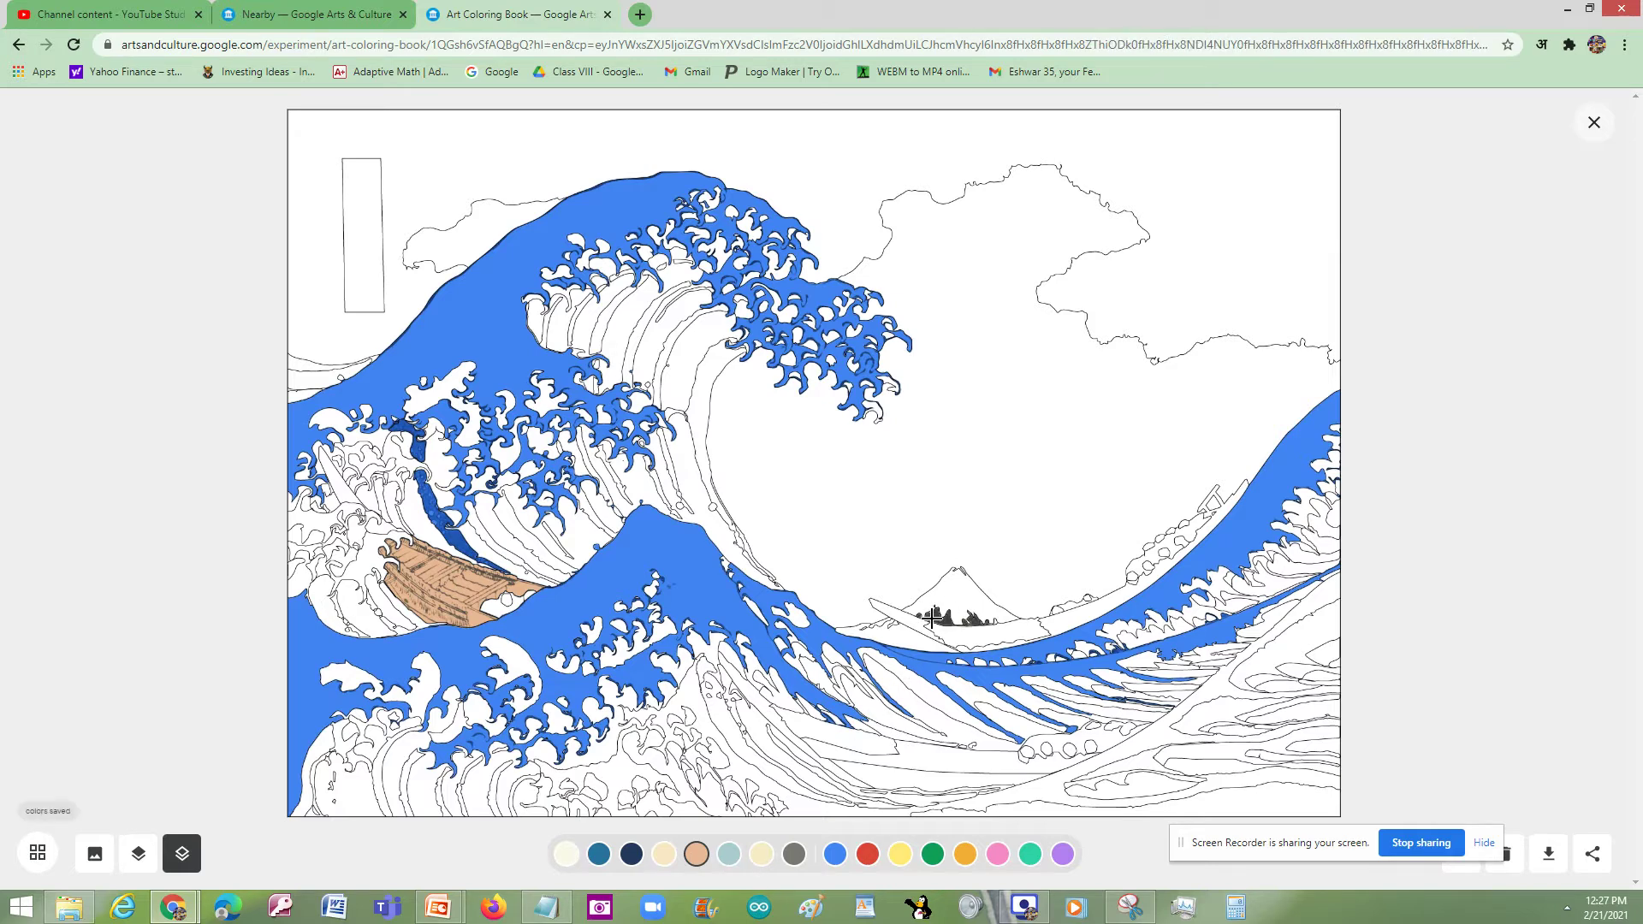
{"action": "left_click", "coordinate": [889, 635]}
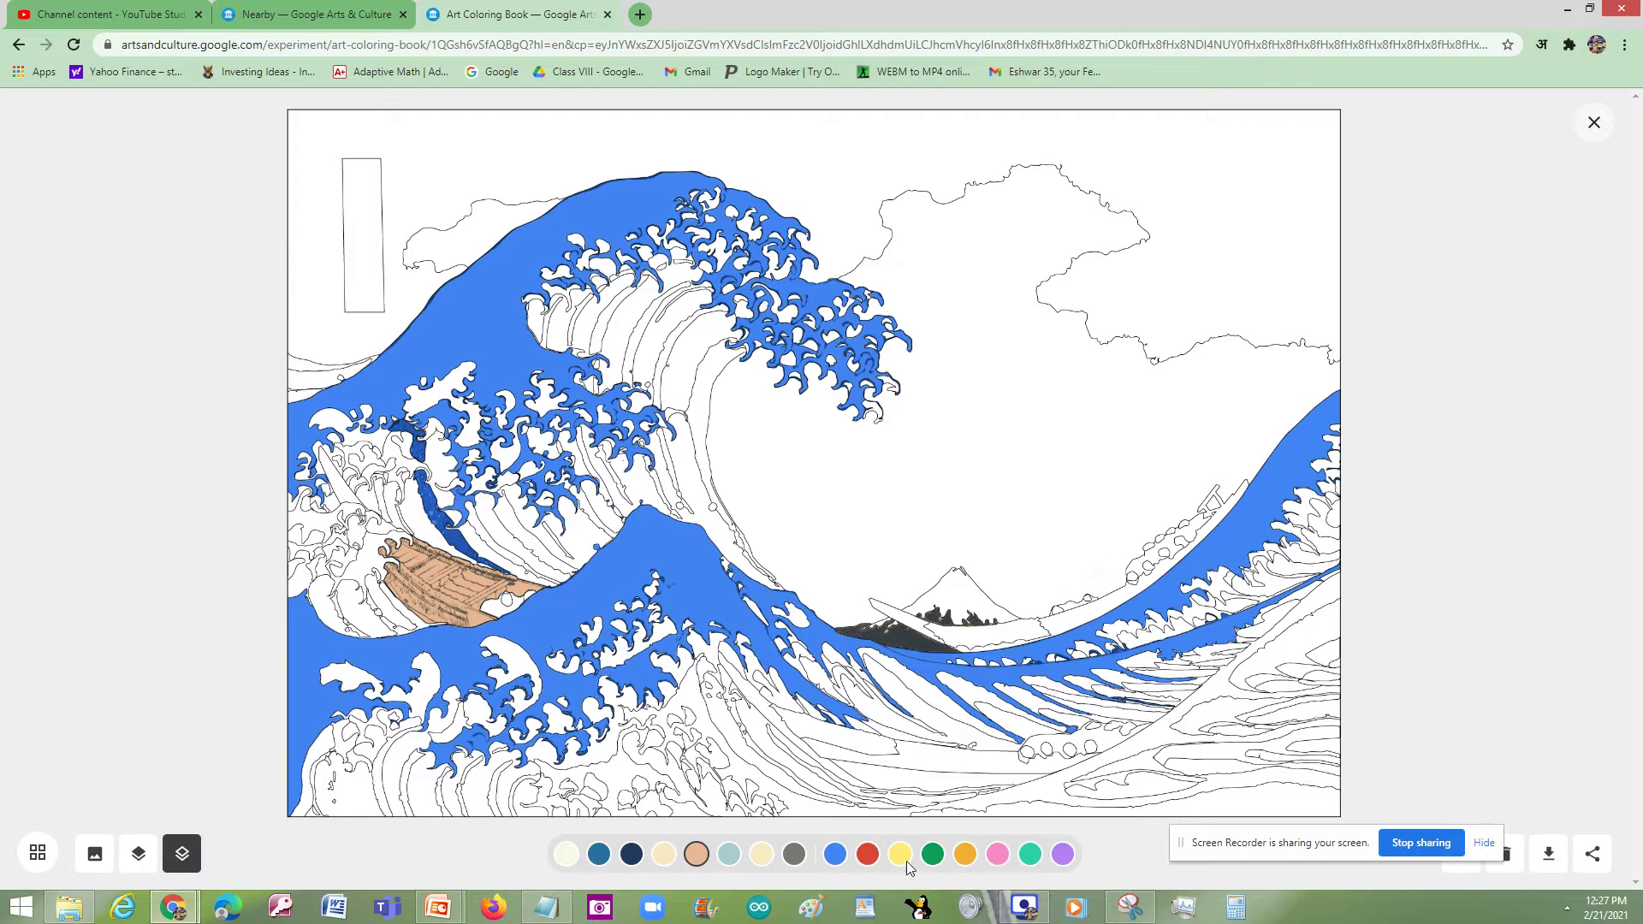
Step: Fill the foam curls and wave stripes around the tan boat with dark navy
{"action": "left_click", "coordinate": [632, 853]}
{"action": "left_click", "coordinate": [403, 489]}
{"action": "left_click", "coordinate": [377, 454]}
{"action": "left_click", "coordinate": [342, 452]}
{"action": "left_click", "coordinate": [334, 535]}
{"action": "left_click", "coordinate": [308, 565]}
{"action": "left_click", "coordinate": [385, 604]}
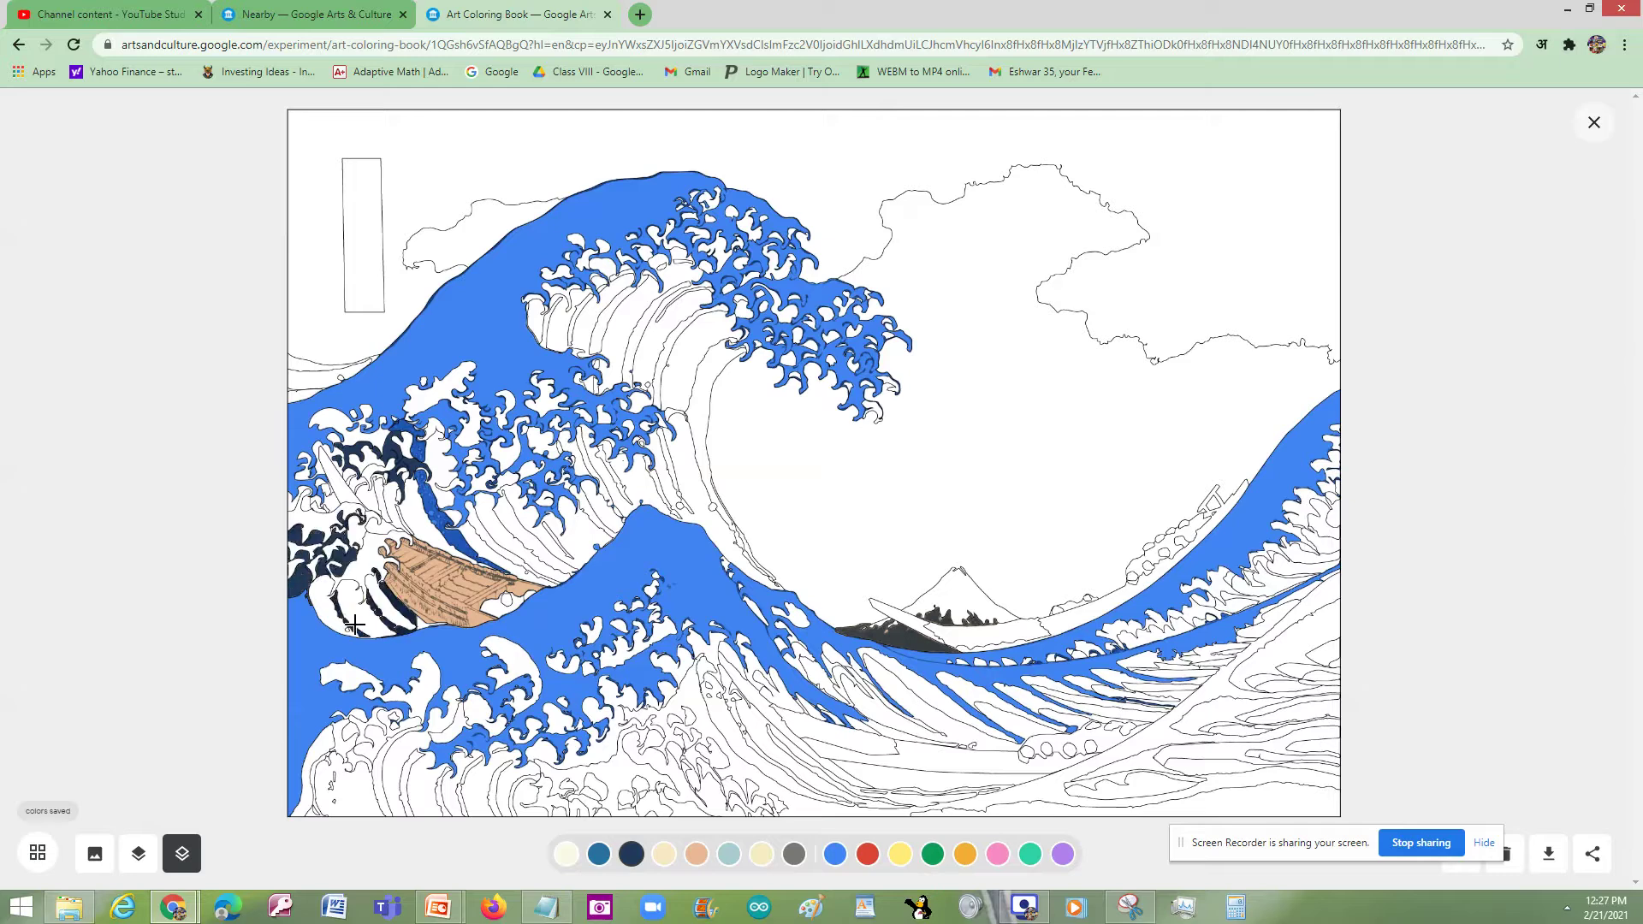
{"action": "left_click", "coordinate": [424, 624]}
Step: Fill the remaining white foam and wave gaps around the tan boat with teal blue
{"action": "left_click", "coordinate": [599, 853]}
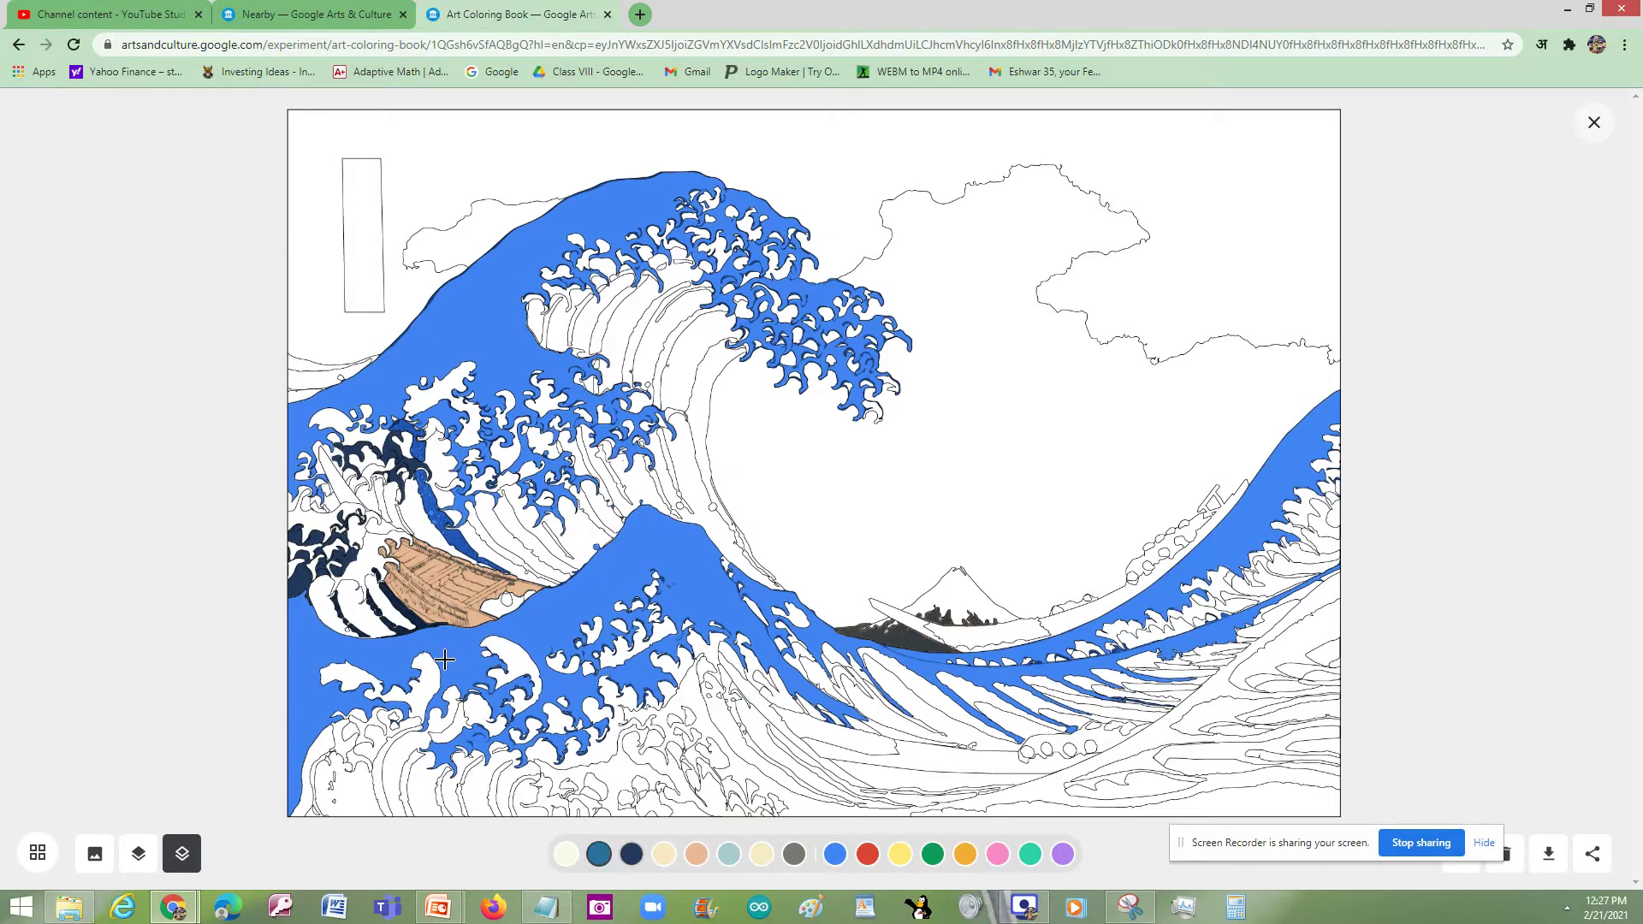
{"action": "left_click", "coordinate": [365, 520]}
{"action": "left_click", "coordinate": [355, 608]}
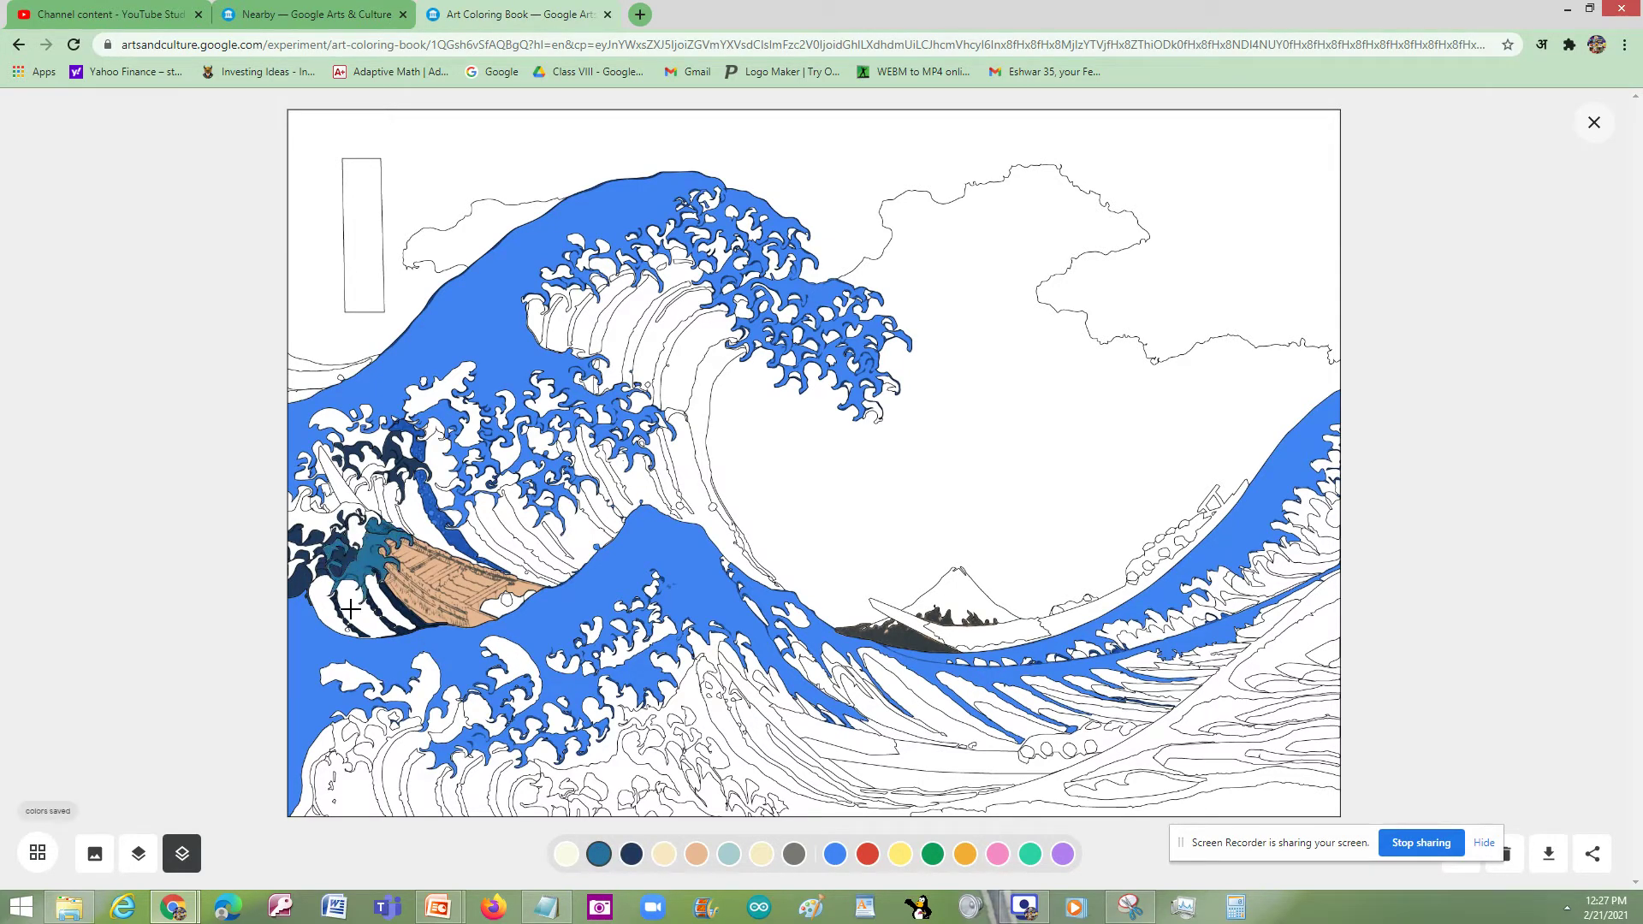
{"action": "left_click", "coordinate": [306, 560]}
{"action": "left_click", "coordinate": [319, 517]}
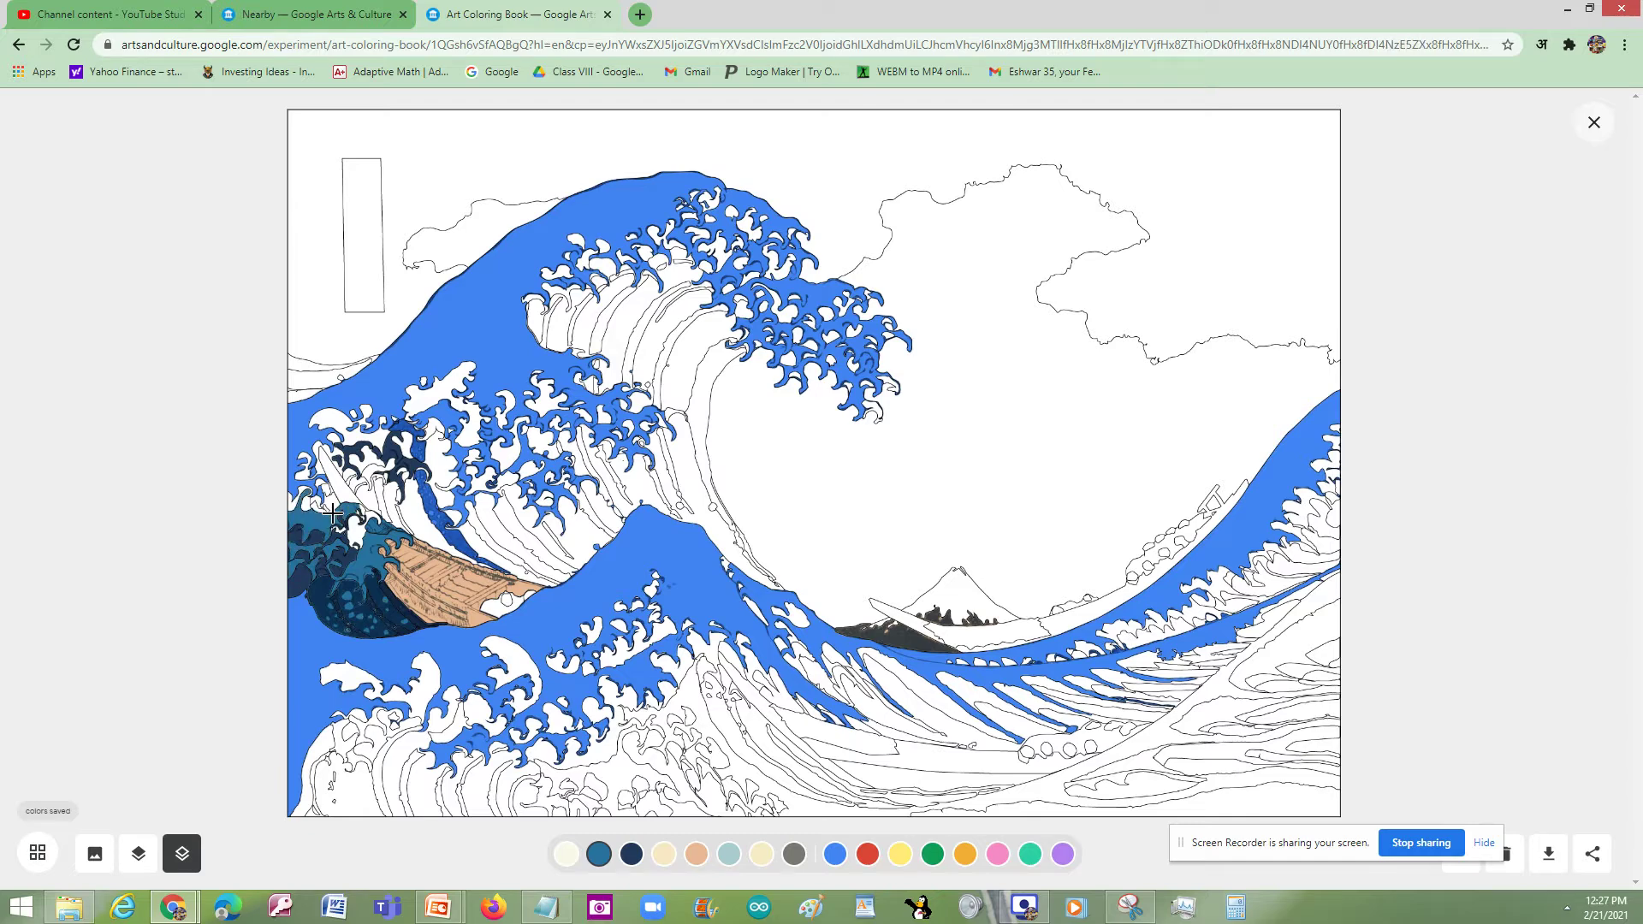
{"action": "left_click", "coordinate": [339, 484]}
{"action": "left_click", "coordinate": [404, 407]}
Step: Fill the small cloud and the sky behind the mountain with teal blue, and the upper sky with dark navy
{"action": "left_click", "coordinate": [460, 233]}
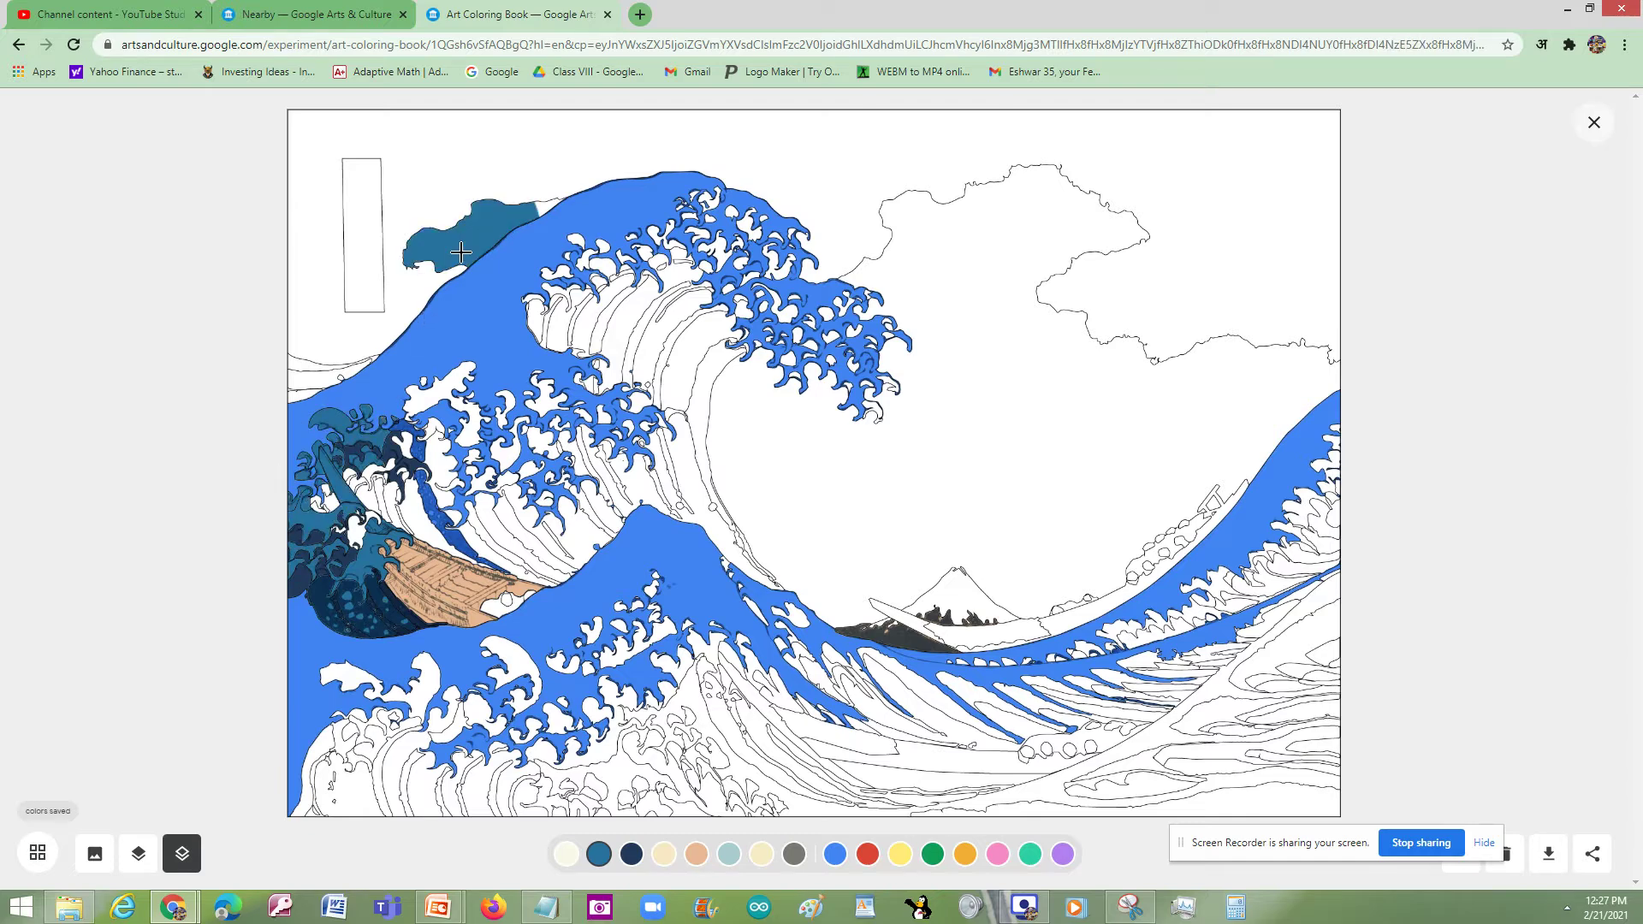
{"action": "left_click", "coordinate": [957, 295]}
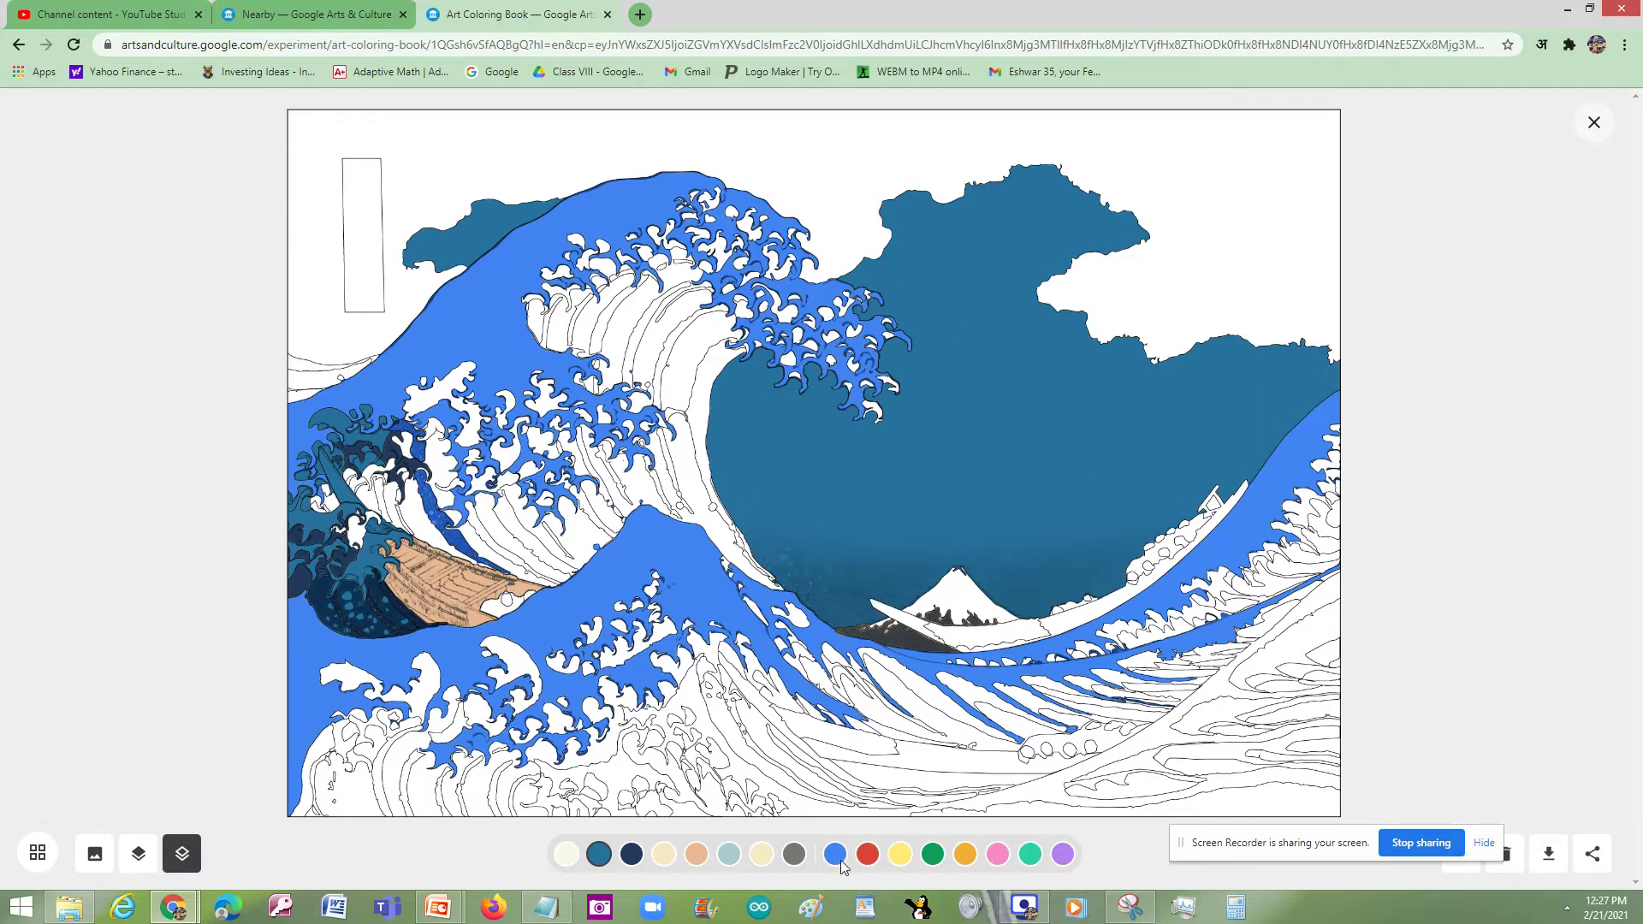
{"action": "left_click", "coordinate": [630, 855]}
{"action": "left_click", "coordinate": [847, 224]}
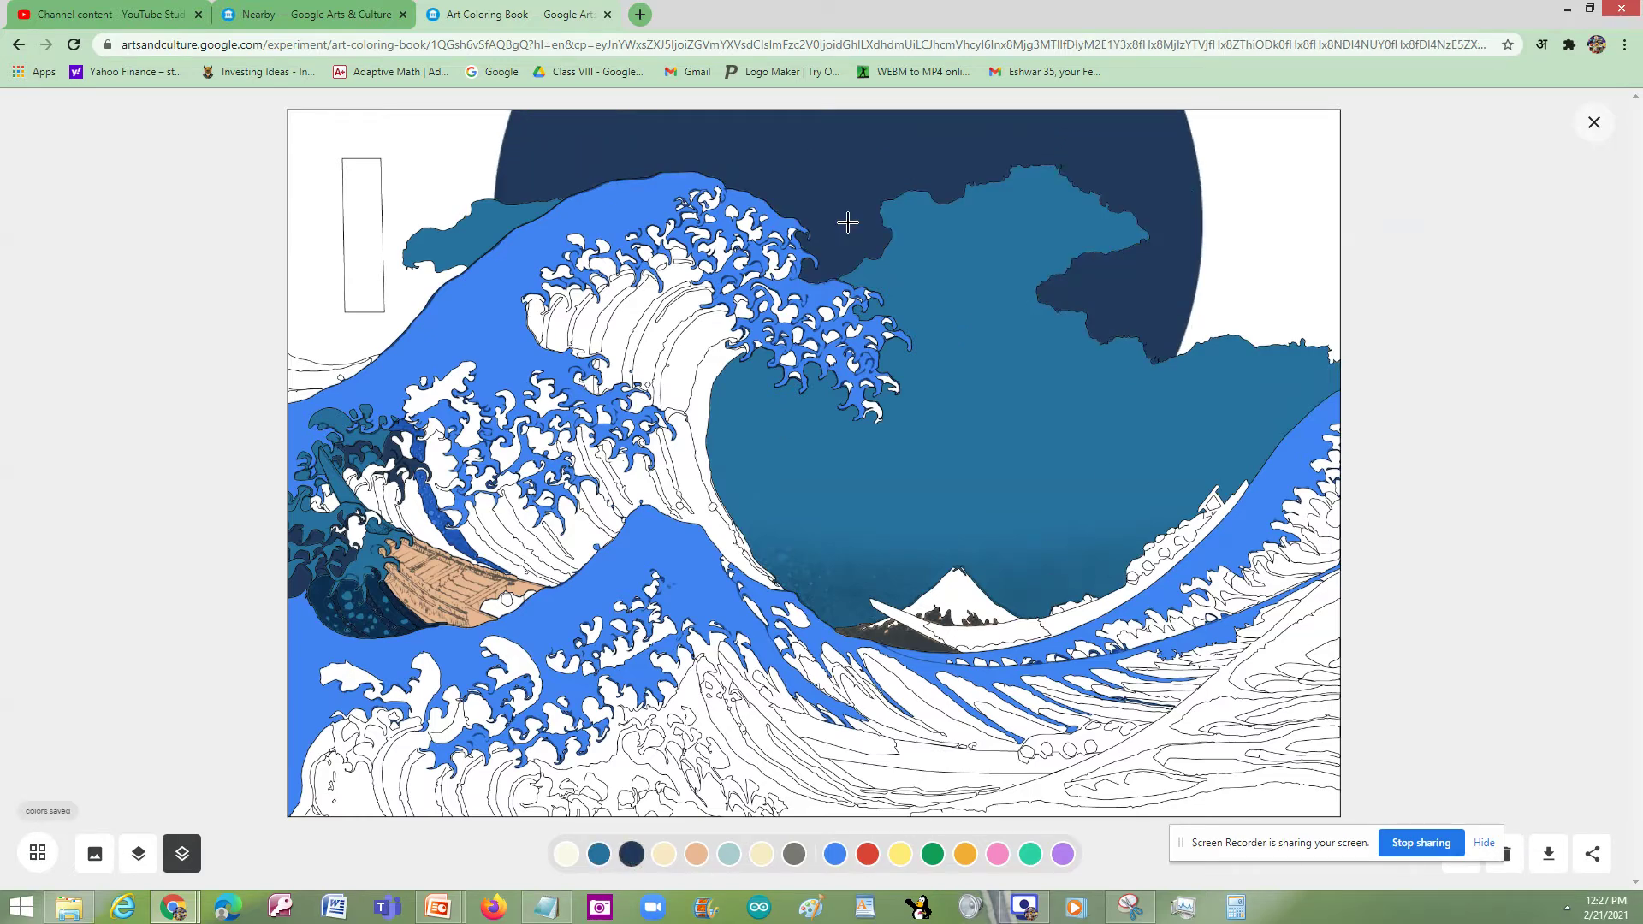
Step: Color the title box in the artwork's upper corner orange
{"action": "left_click", "coordinate": [367, 265]}
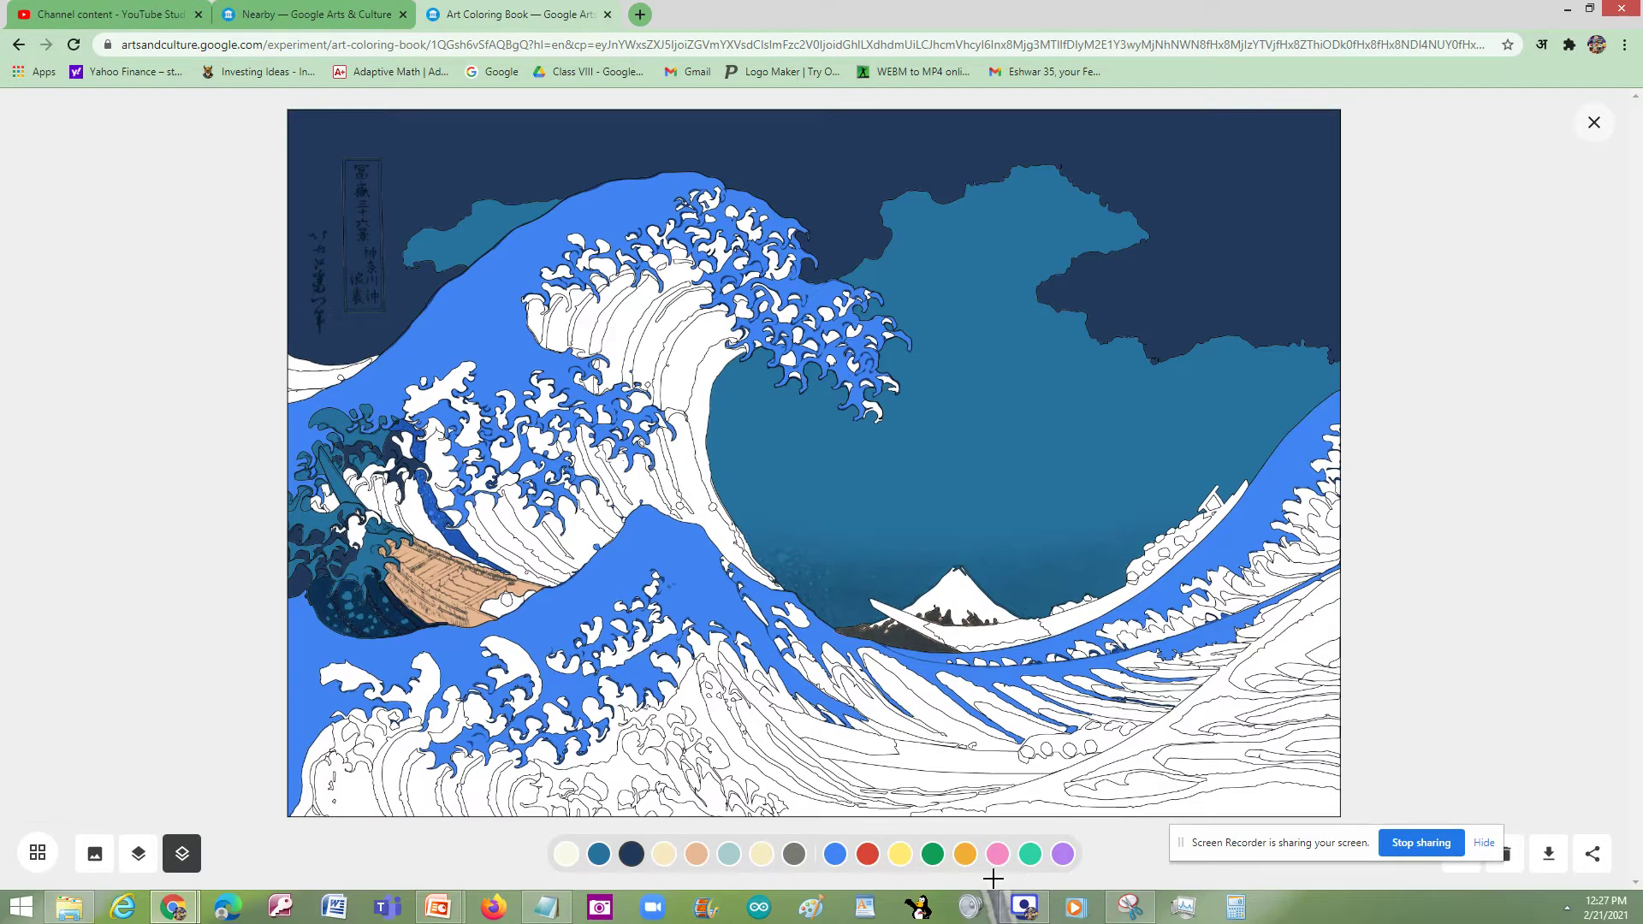
{"action": "left_click", "coordinate": [966, 854]}
{"action": "left_click", "coordinate": [359, 197]}
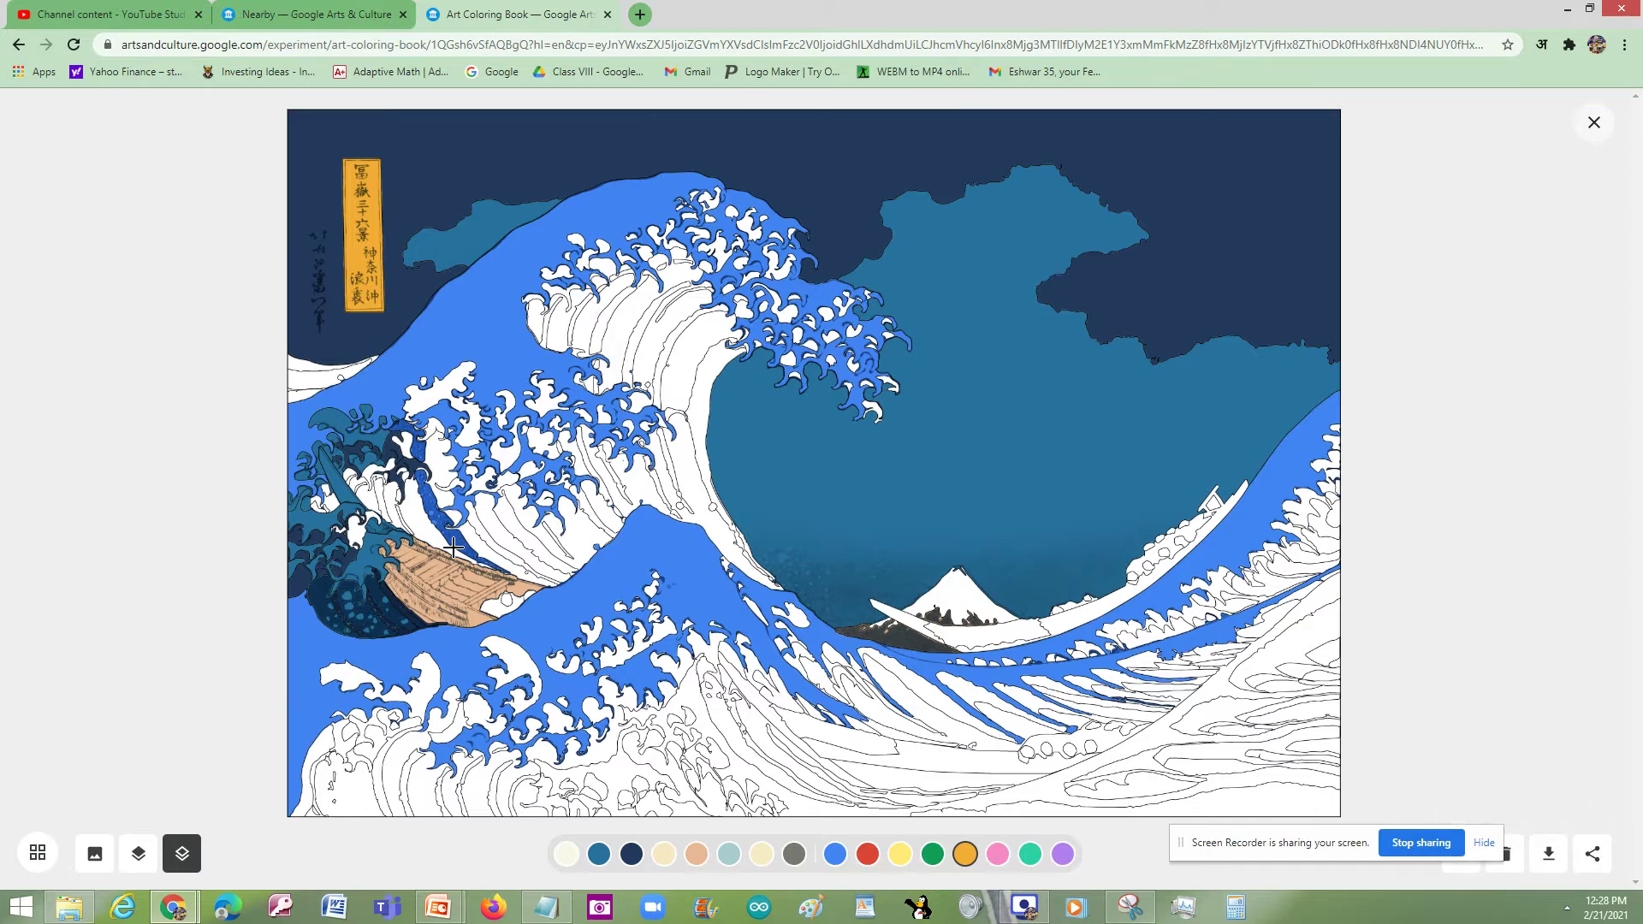
Step: Try orange and pink as fill colors for the large wave
{"action": "left_click", "coordinate": [587, 431]}
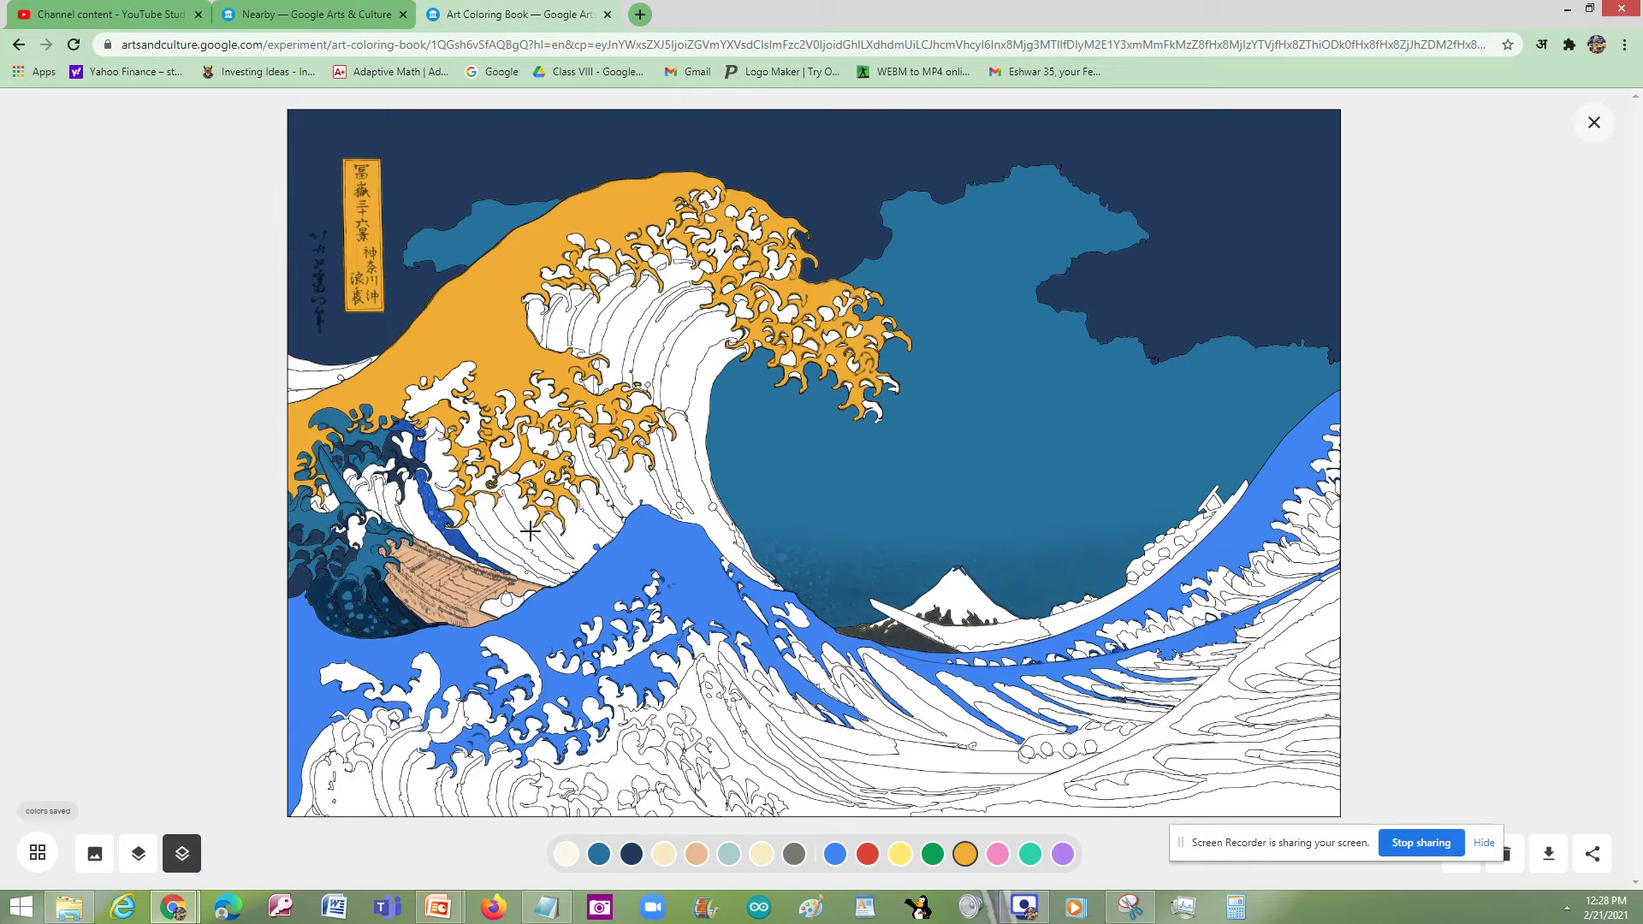
{"action": "left_click", "coordinate": [998, 854]}
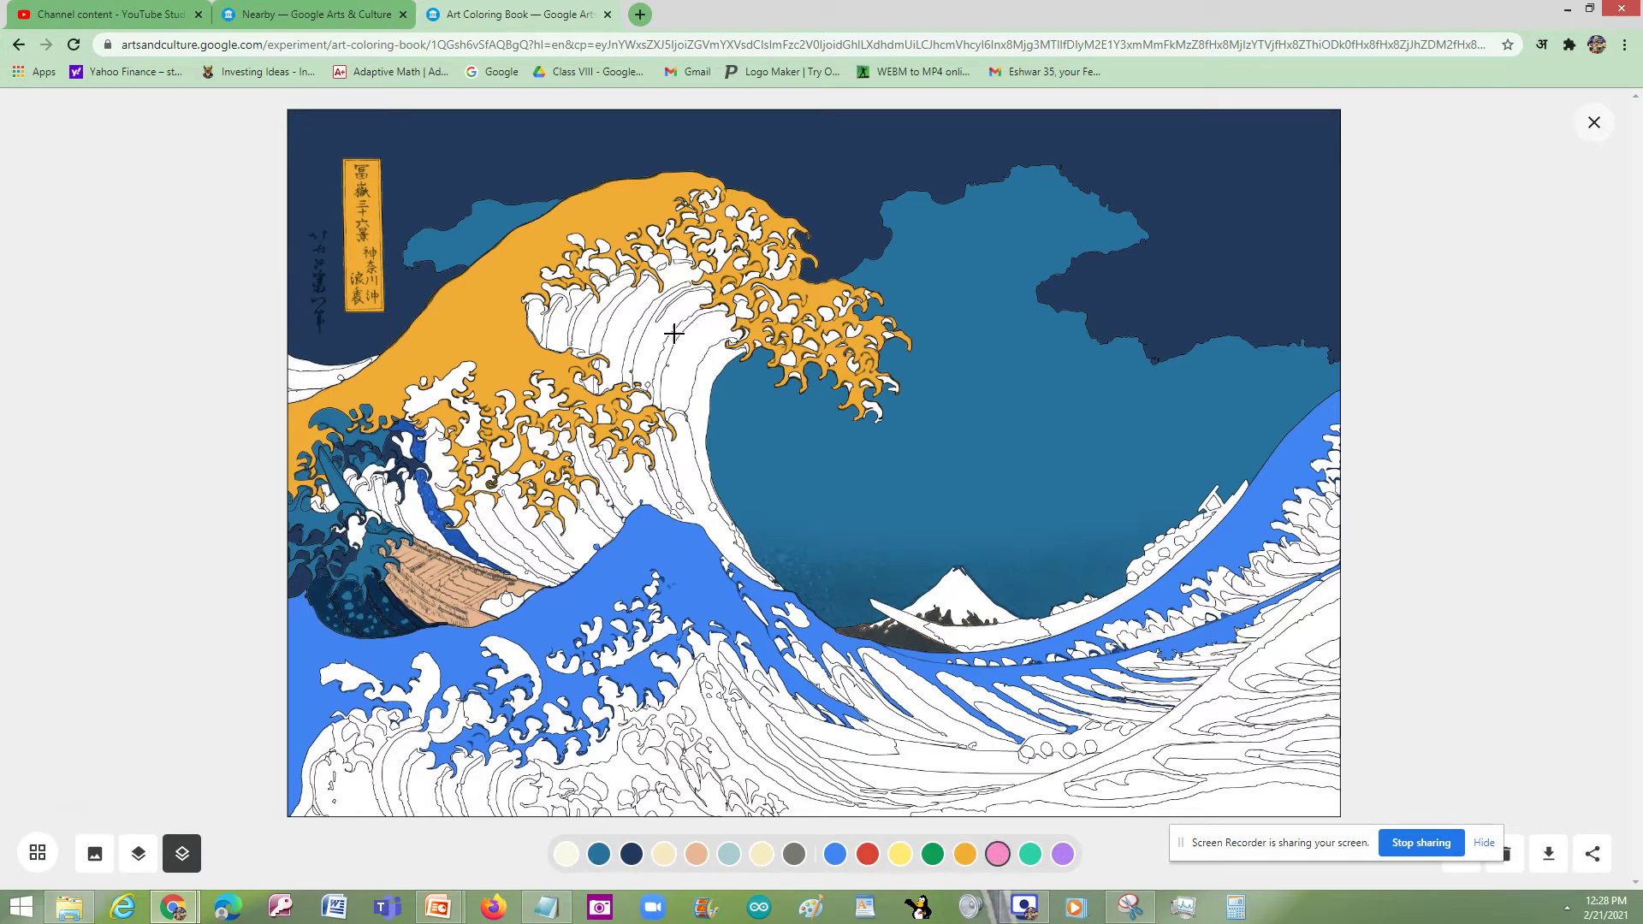
{"action": "left_click", "coordinate": [538, 218]}
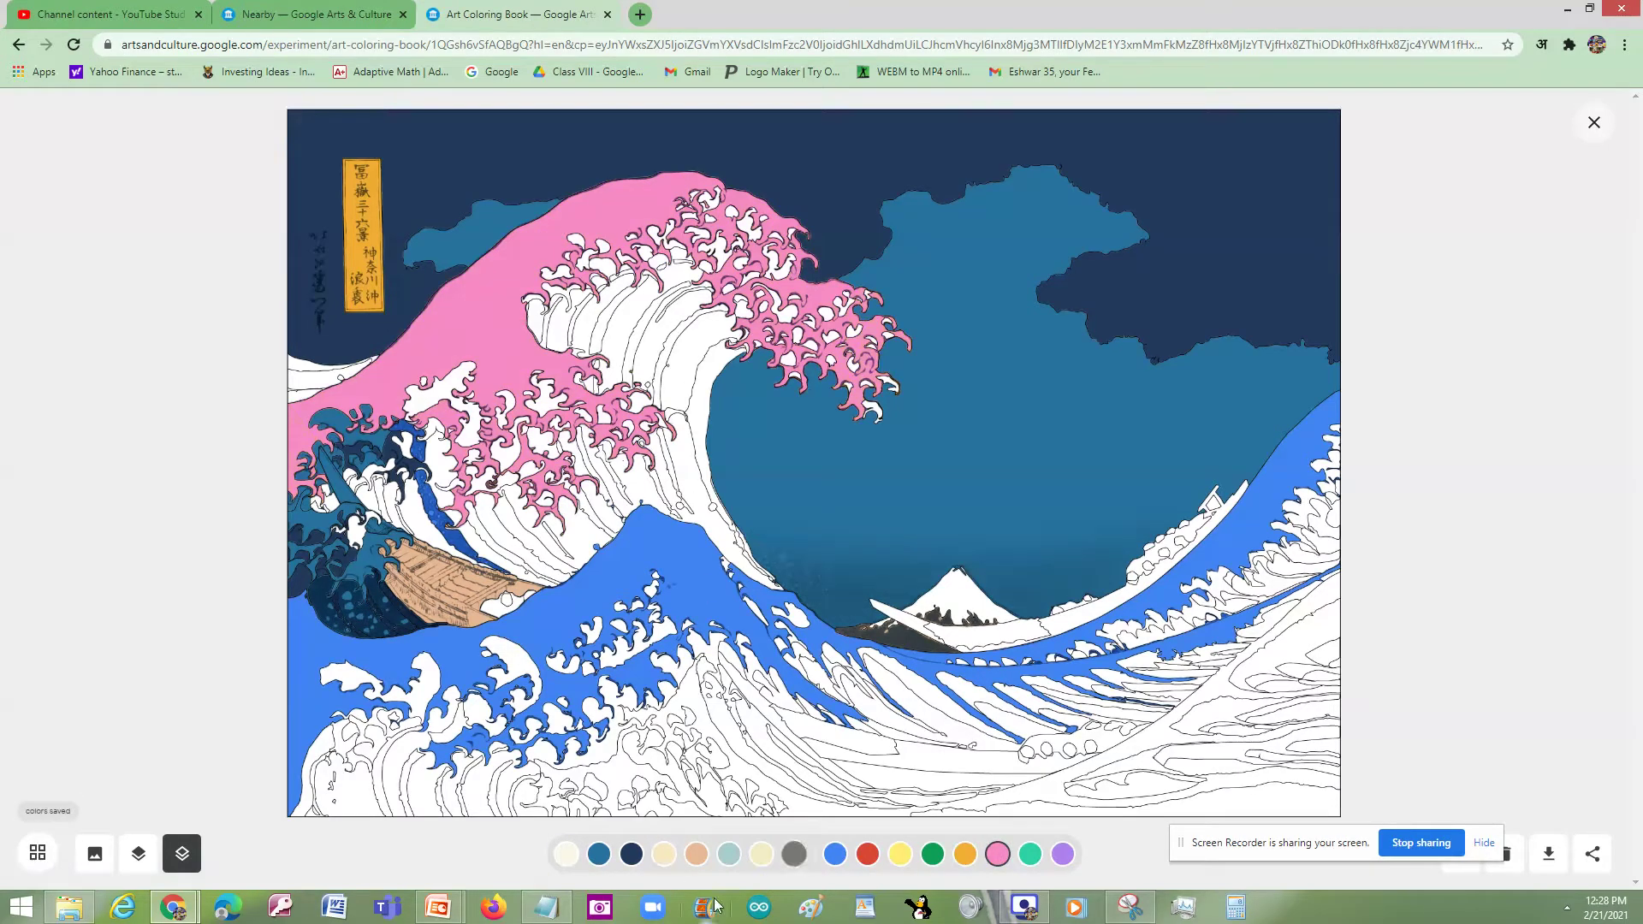
Step: Recolor the large wave teal blue and fill the front center wave and its foam with the same color
{"action": "left_click", "coordinate": [602, 858]}
{"action": "left_click", "coordinate": [470, 359]}
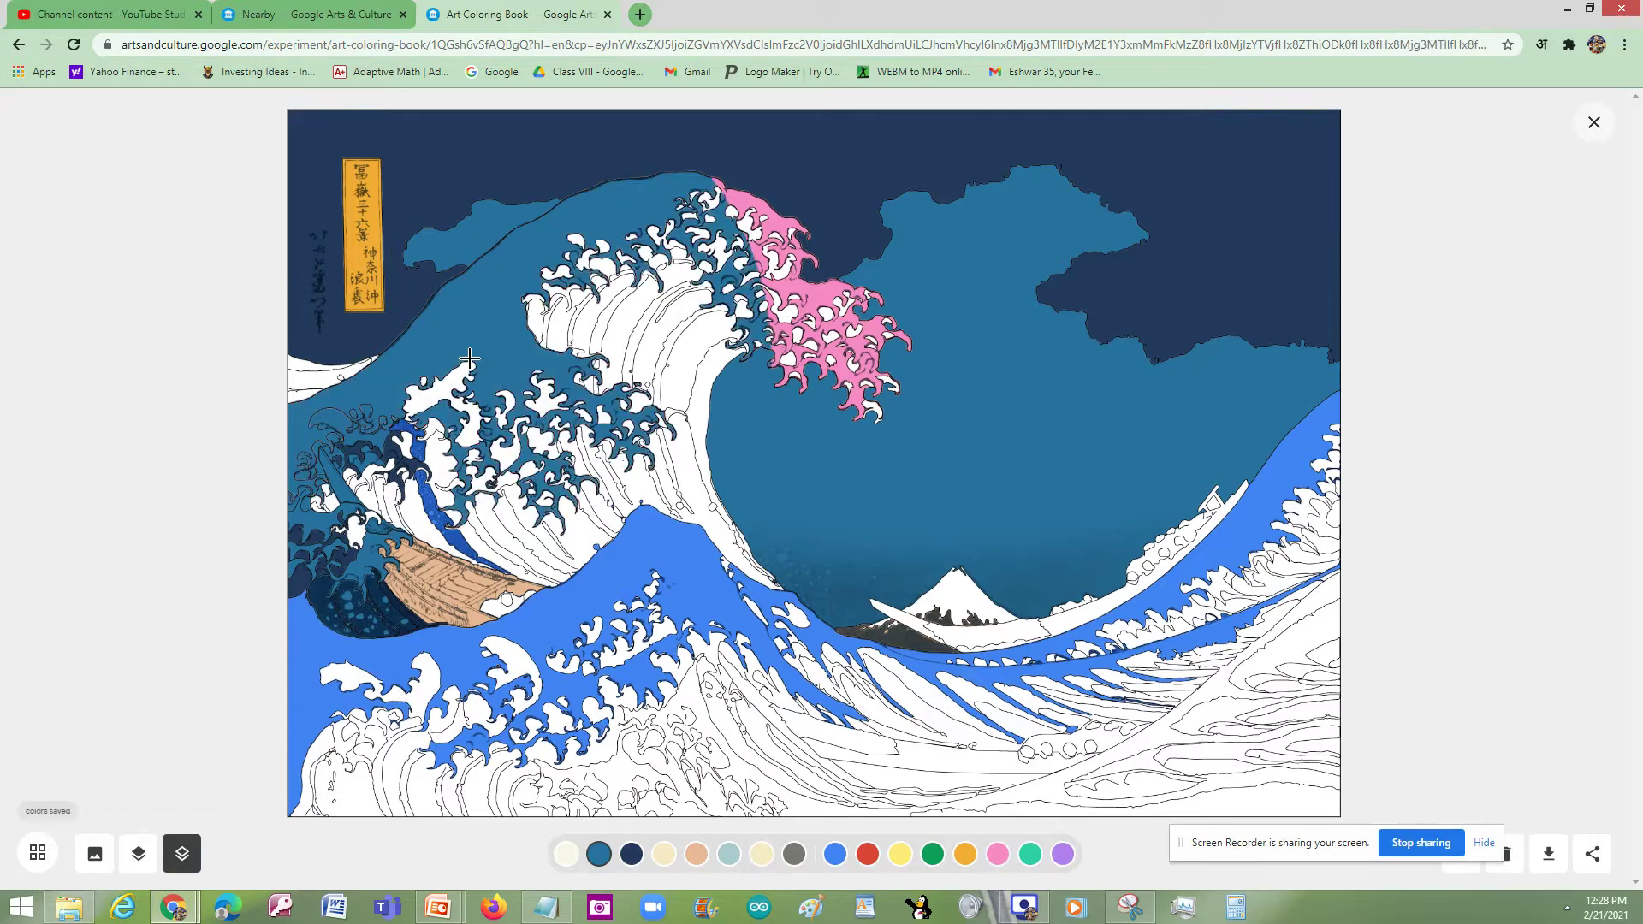
{"action": "left_click", "coordinate": [818, 768]}
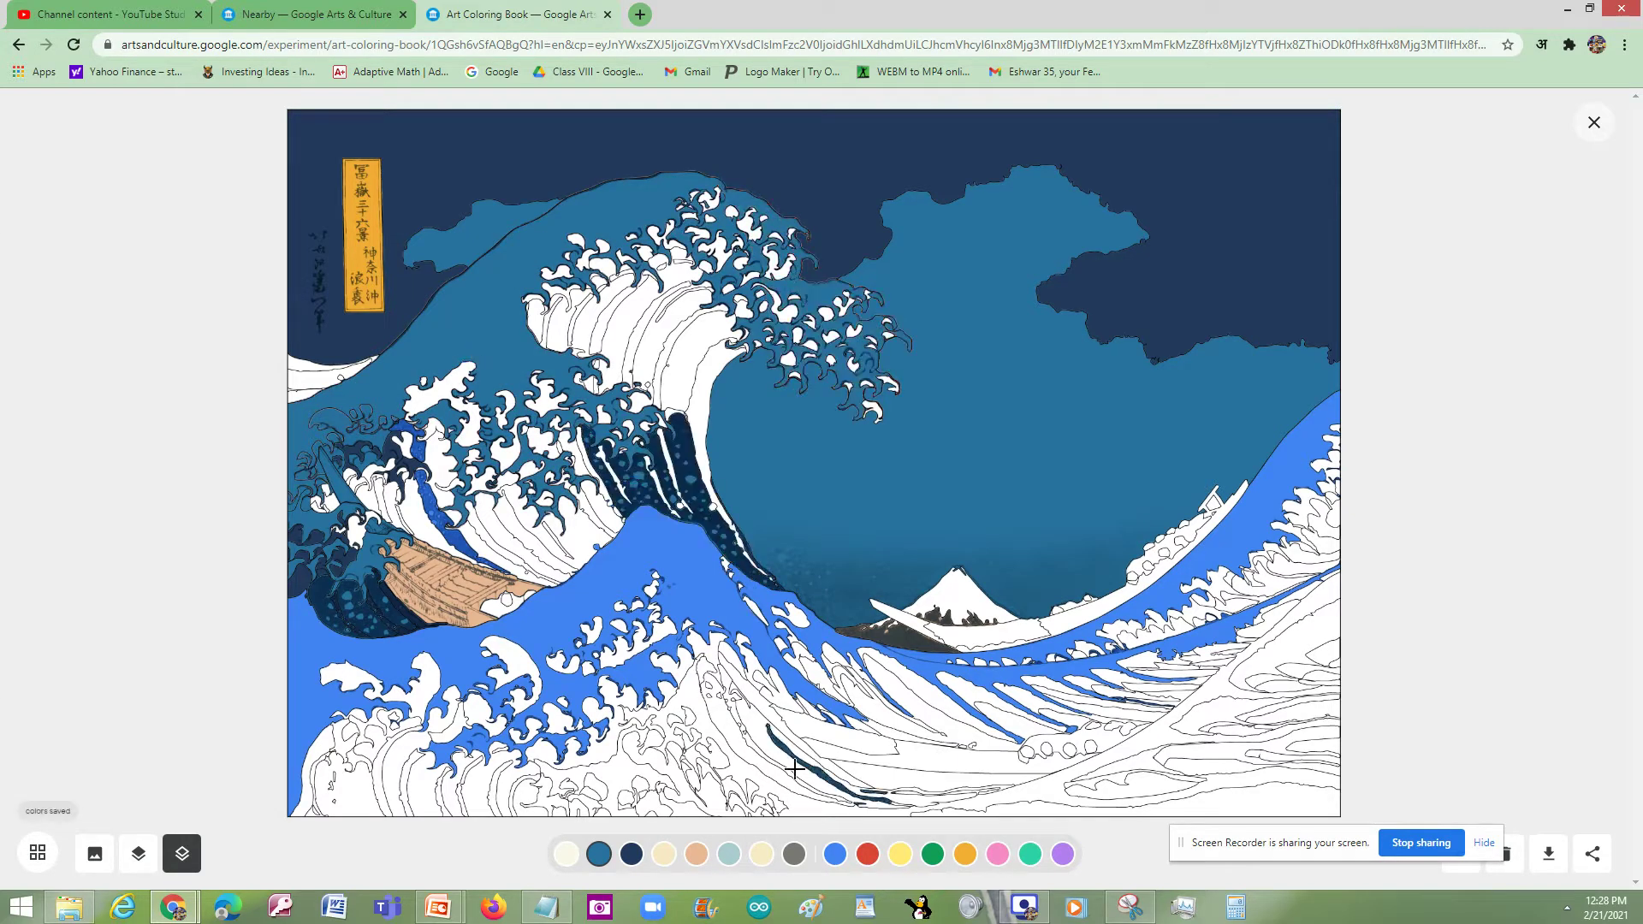
{"action": "left_click", "coordinate": [698, 792]}
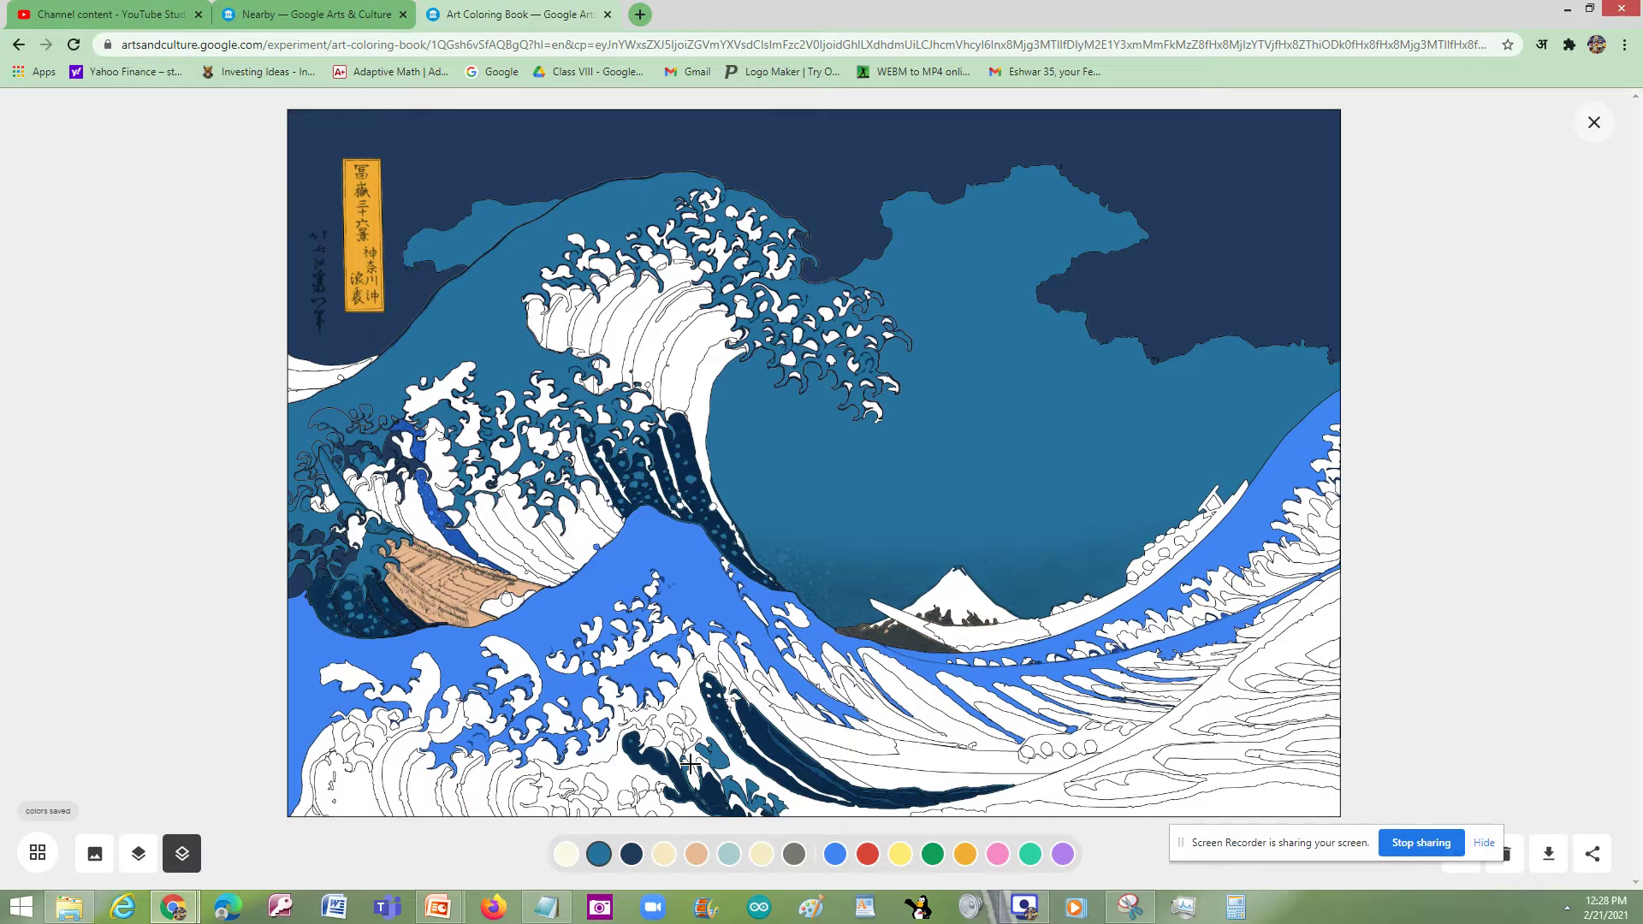
{"action": "left_click", "coordinate": [683, 729]}
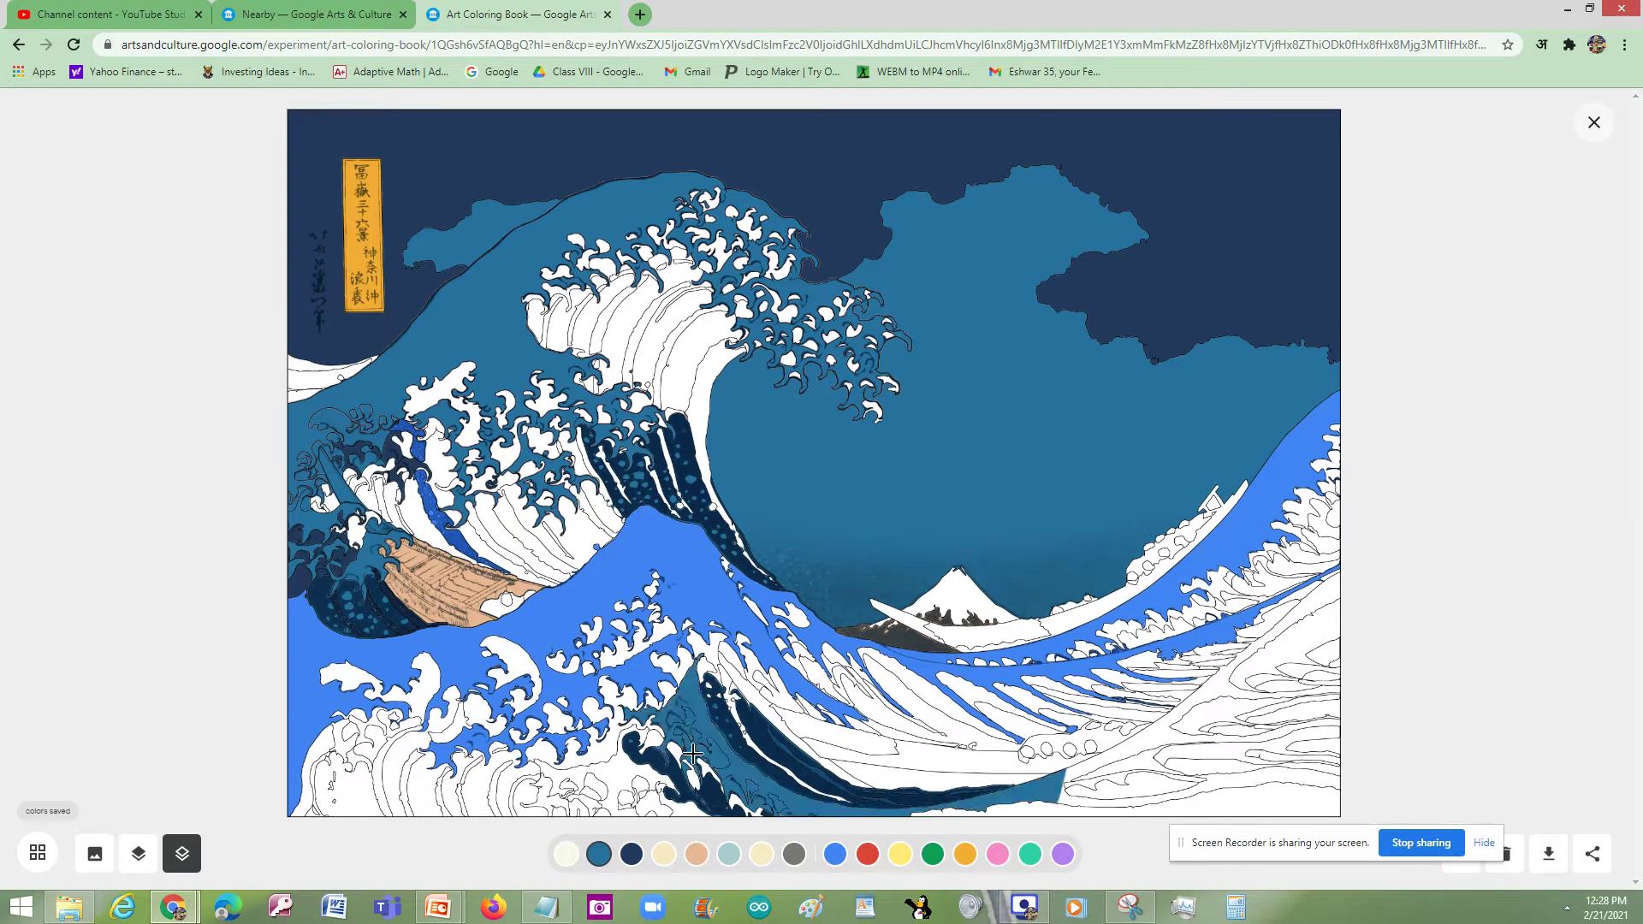
{"action": "left_click", "coordinate": [620, 754]}
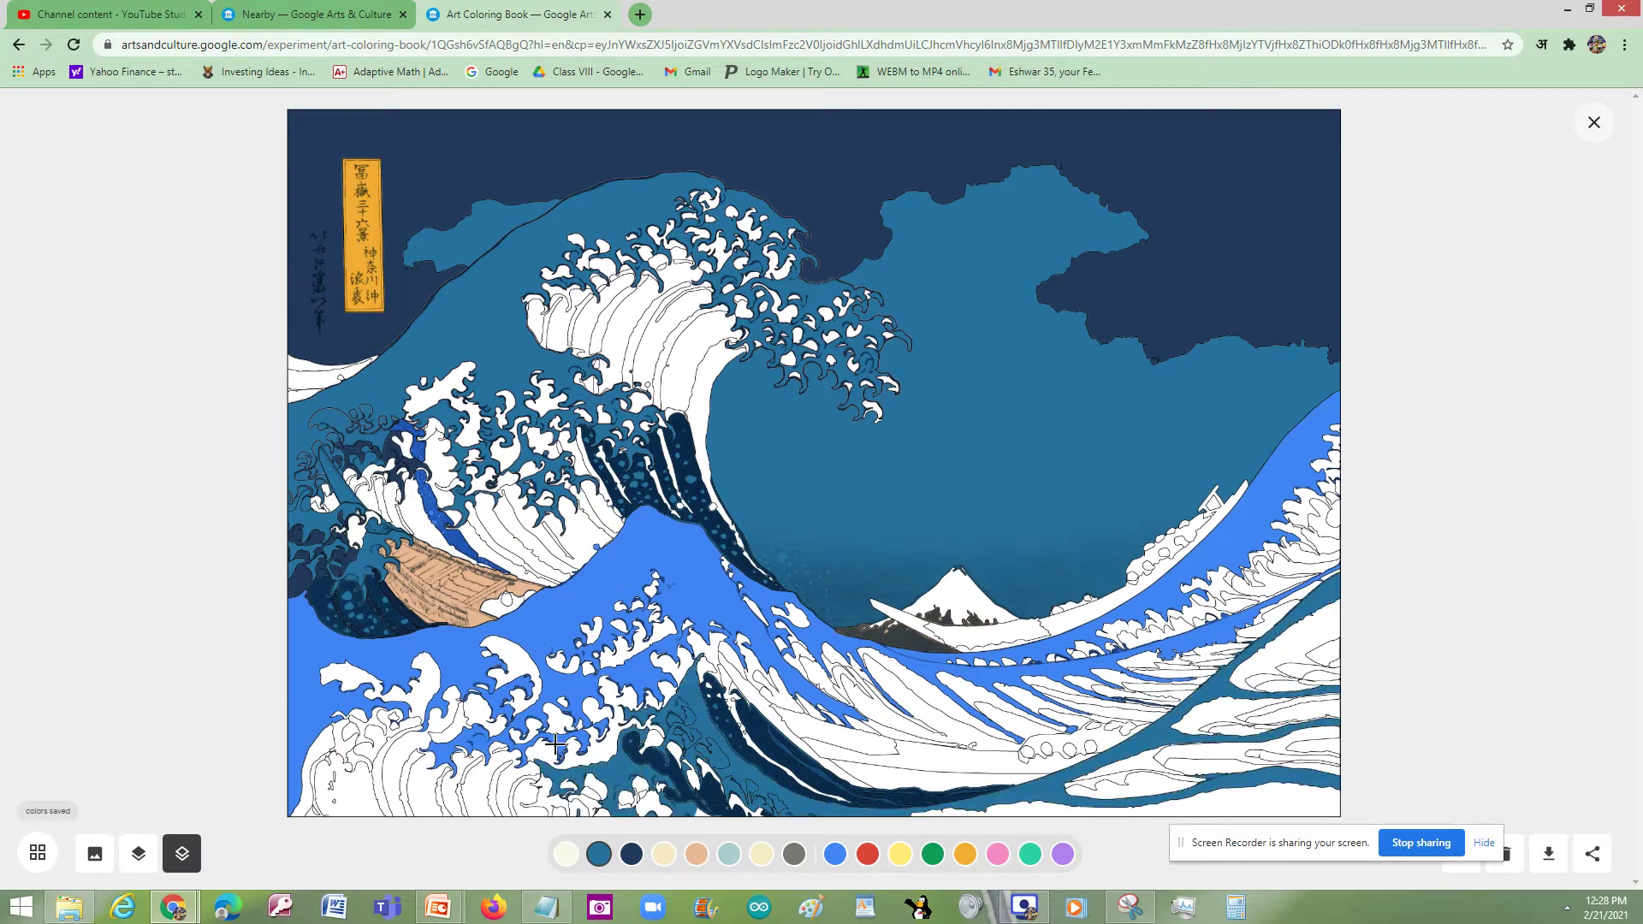
Step: Fill the foam curls and wave stripes in the artwork's lower-left foreground with teal blue
{"action": "left_click", "coordinate": [569, 723]}
{"action": "left_click", "coordinate": [503, 698]}
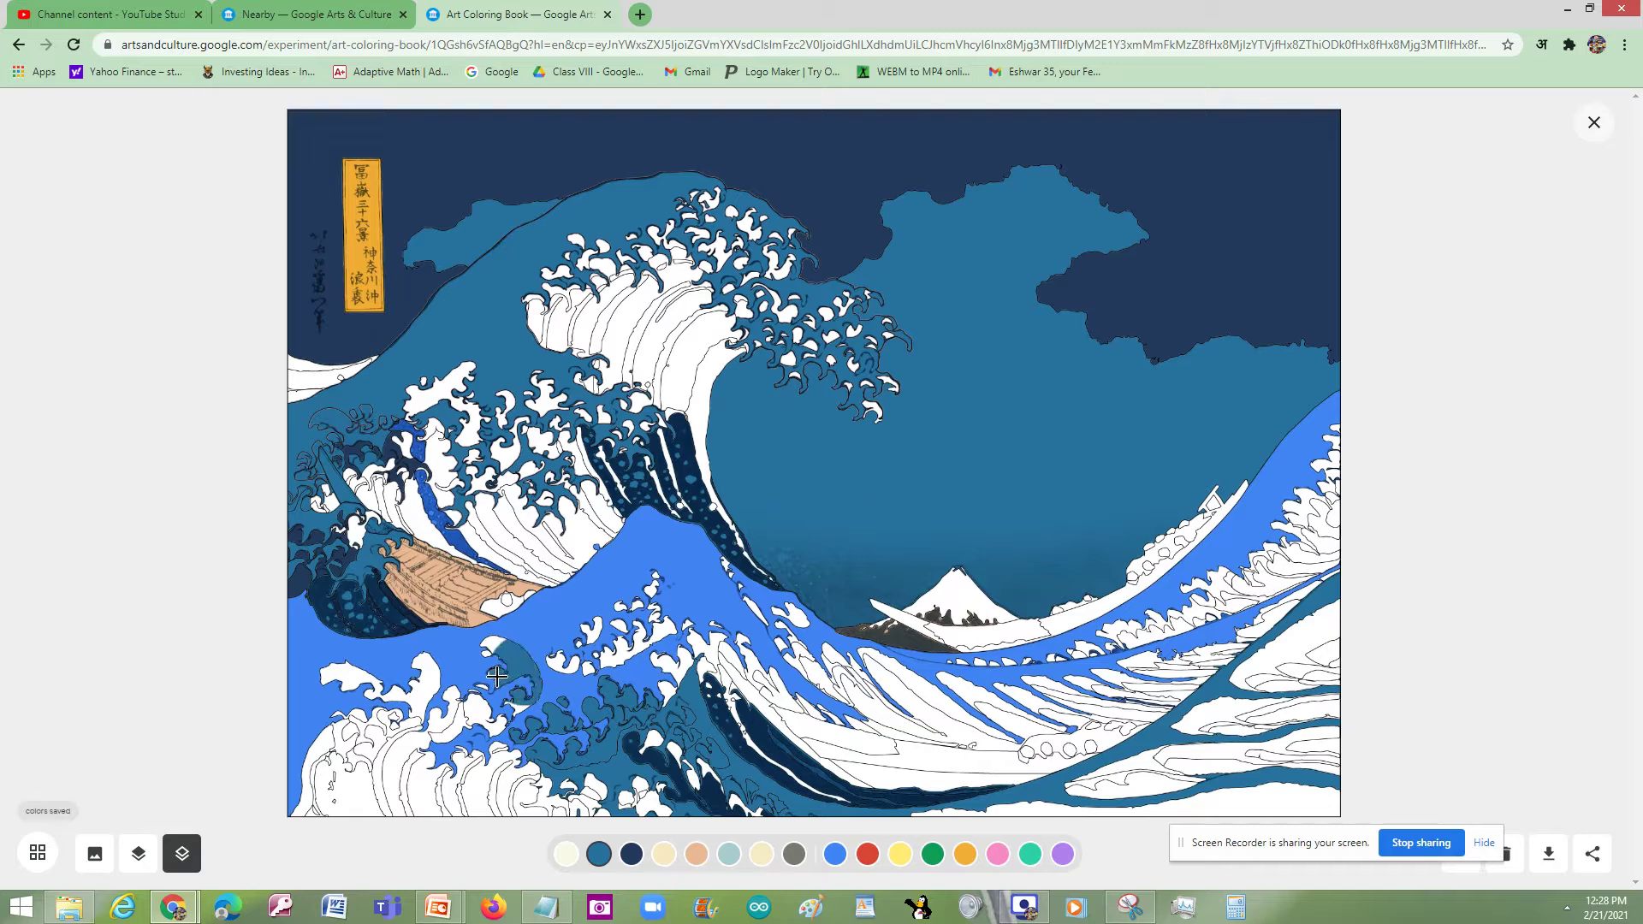
{"action": "left_click", "coordinate": [488, 715]}
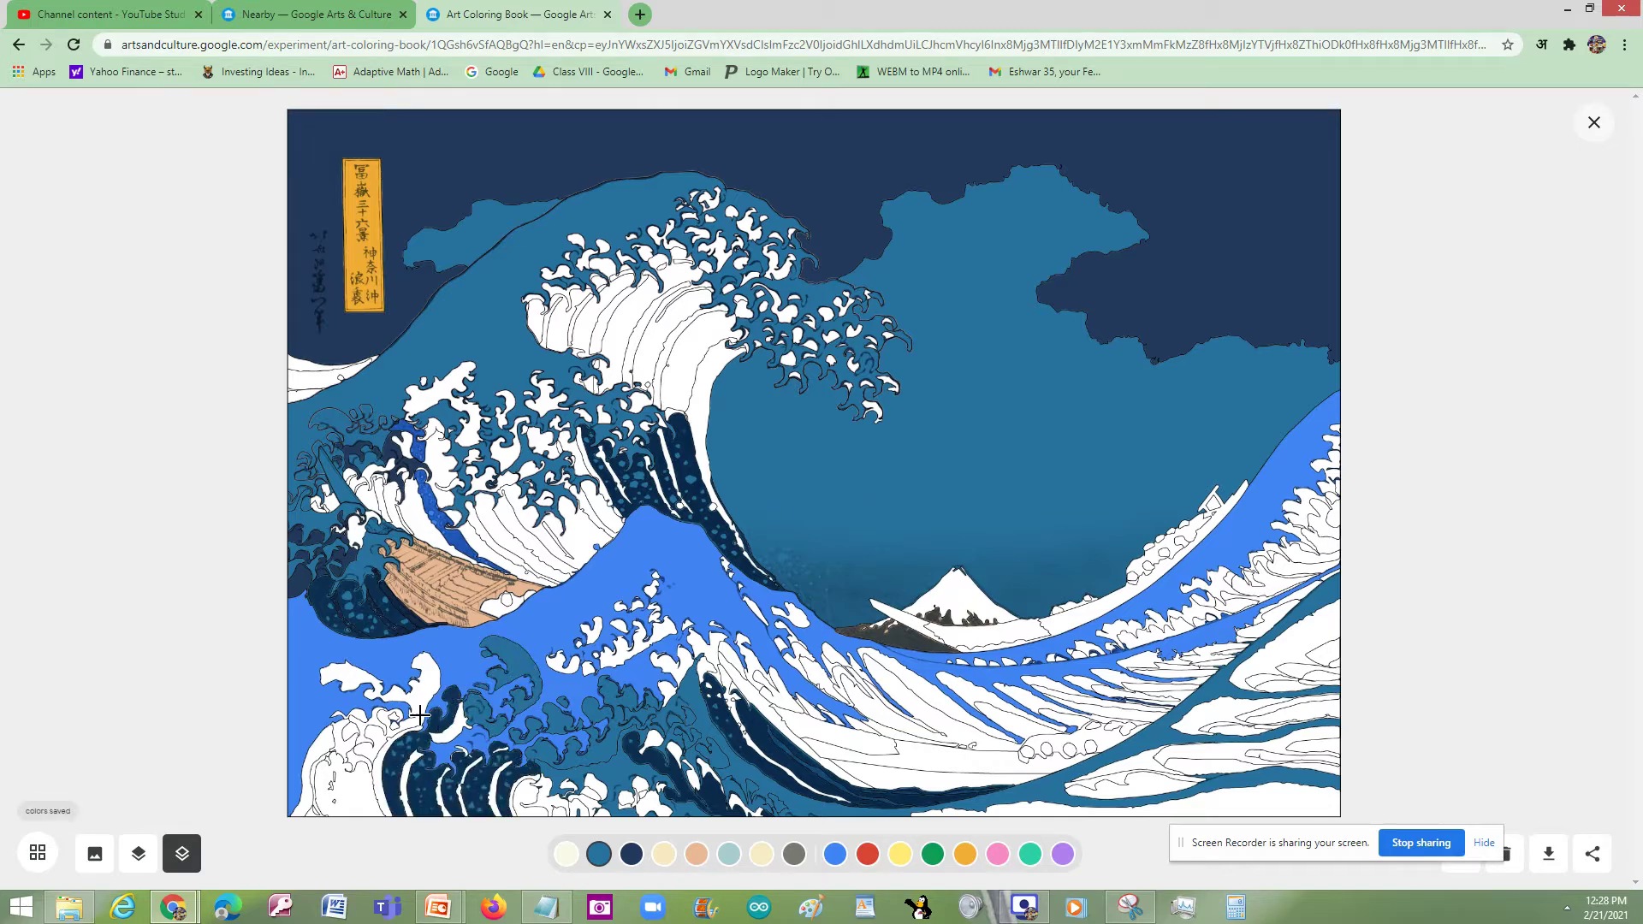
{"action": "left_click", "coordinate": [399, 689]}
{"action": "left_click", "coordinate": [347, 769]}
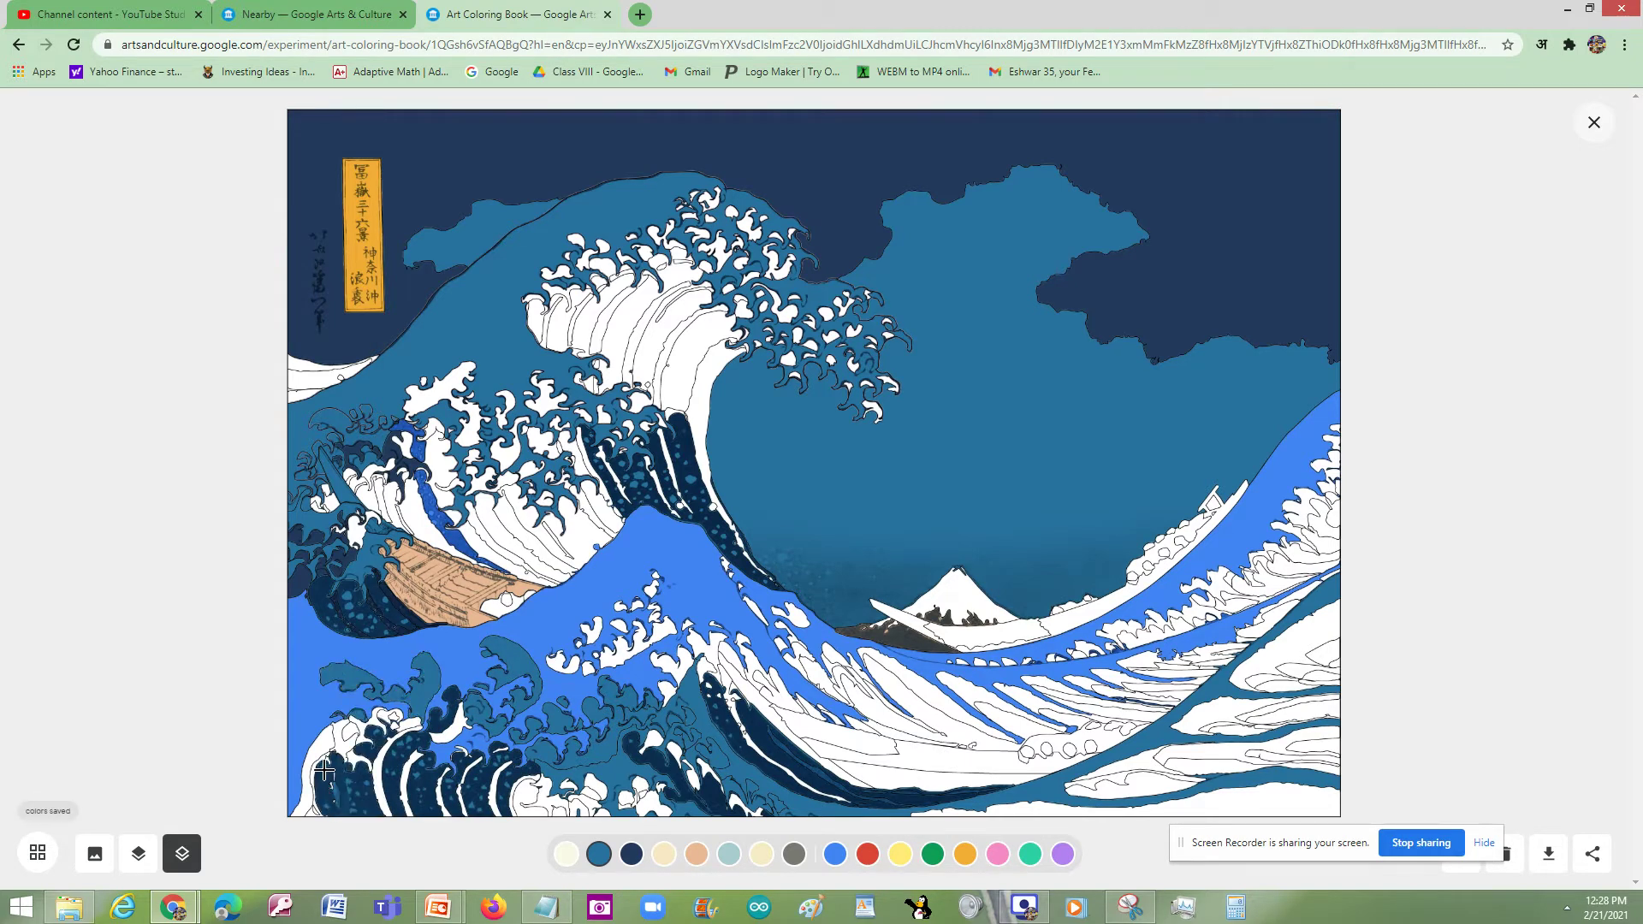
{"action": "left_click", "coordinate": [335, 749]}
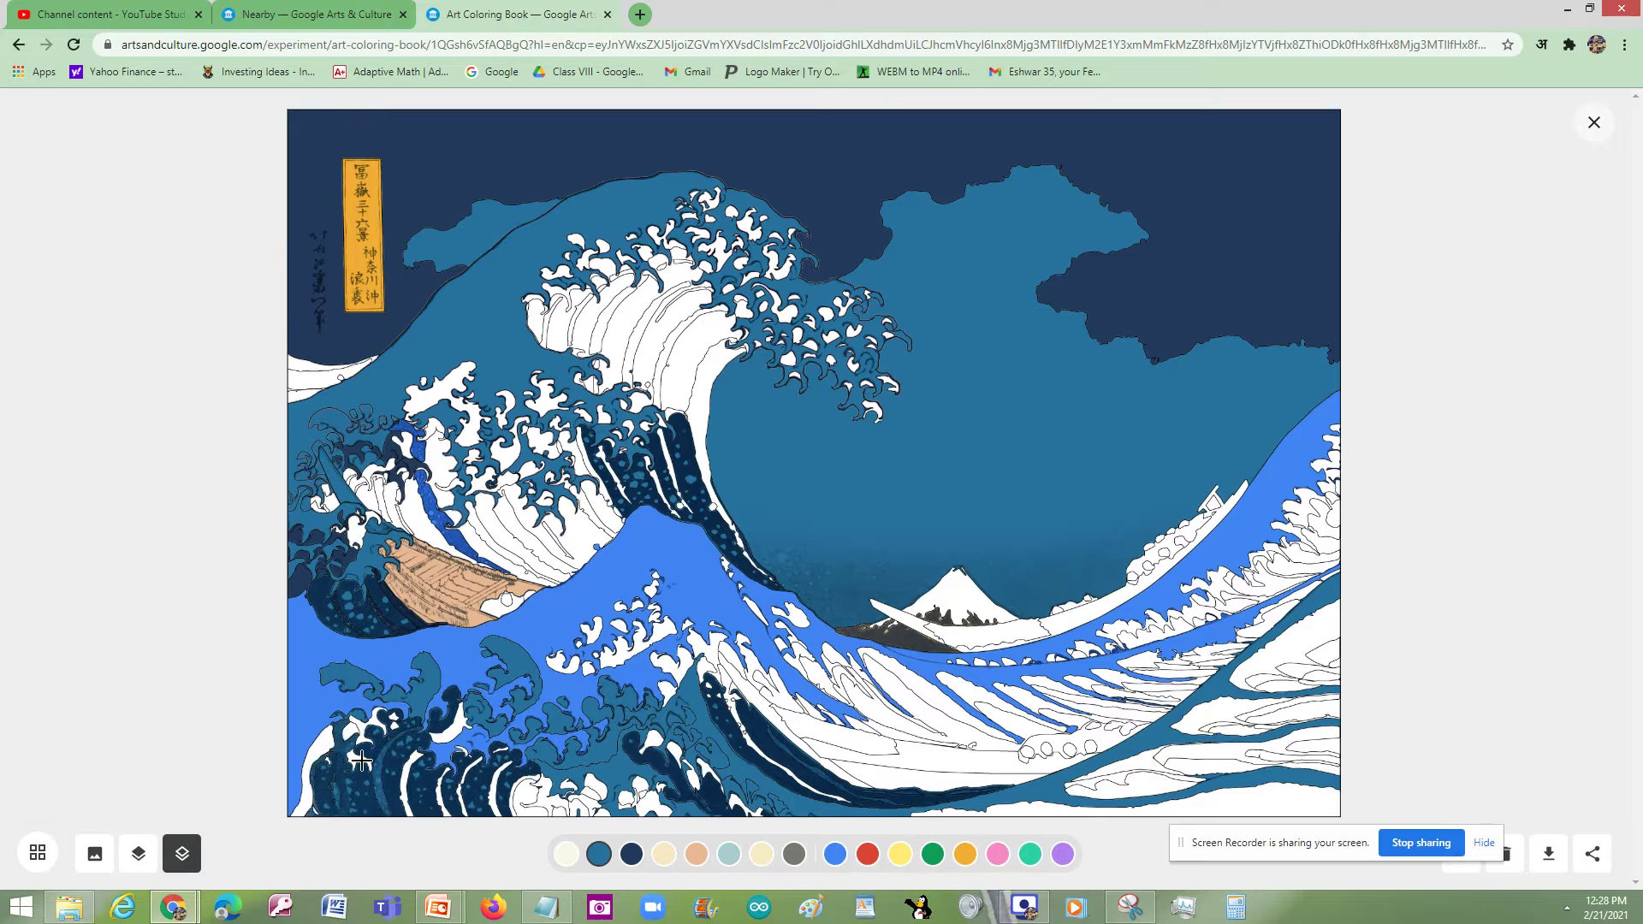
Step: Fill the remaining white stripes and edge of the dark curling wave in the artwork's lower-left corner with teal blue
{"action": "left_click", "coordinate": [357, 743]}
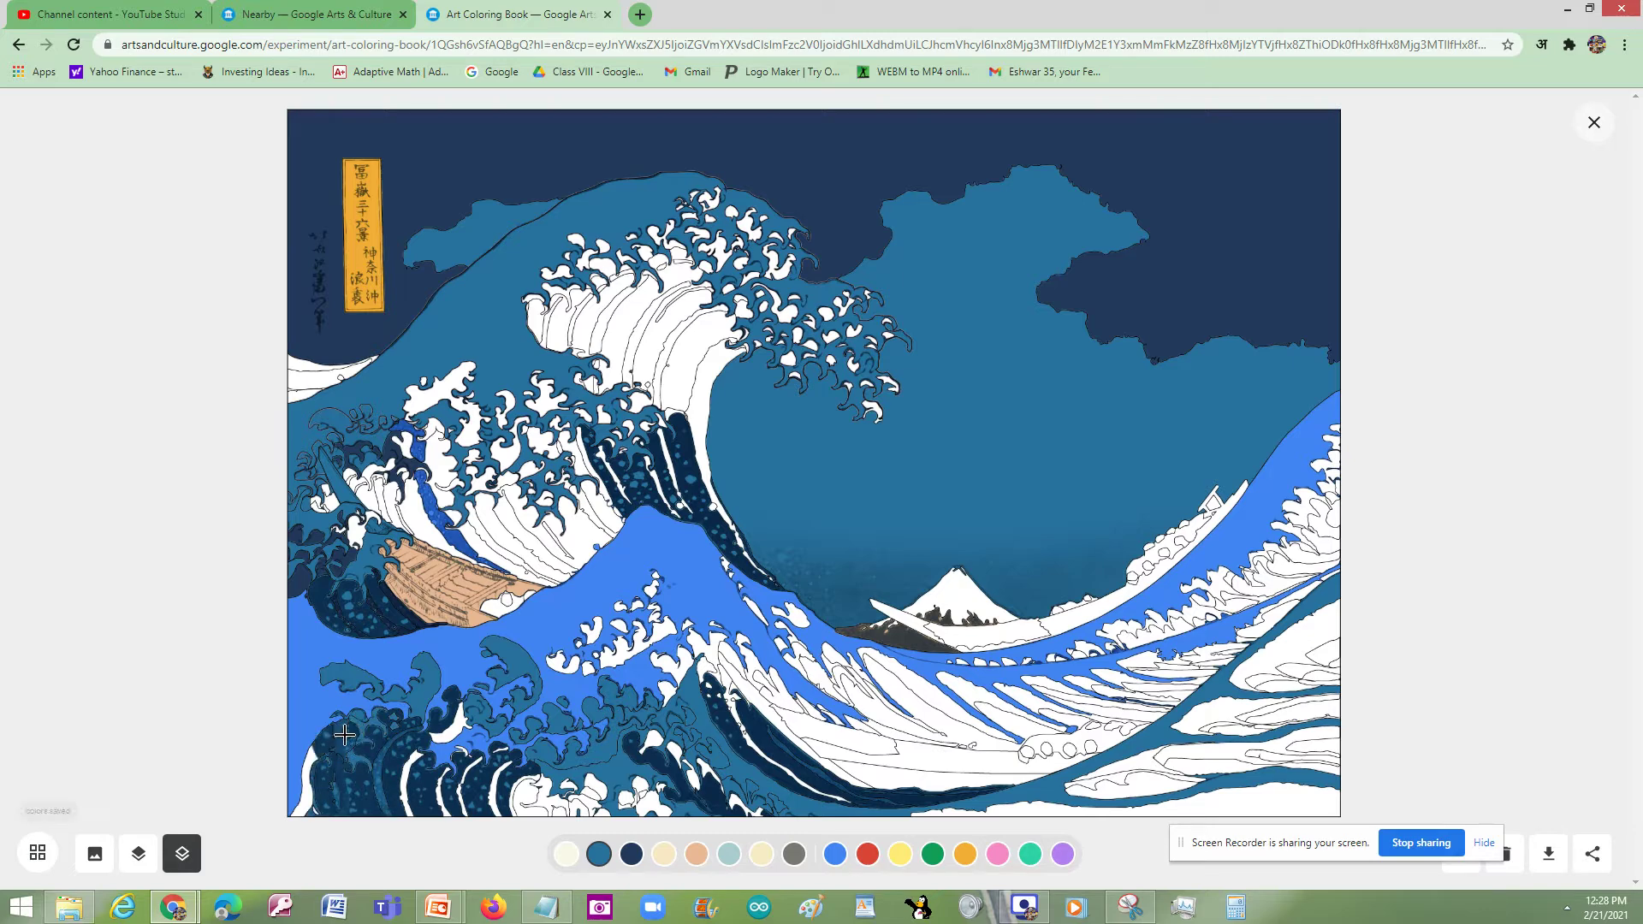
{"action": "left_click", "coordinate": [315, 762]}
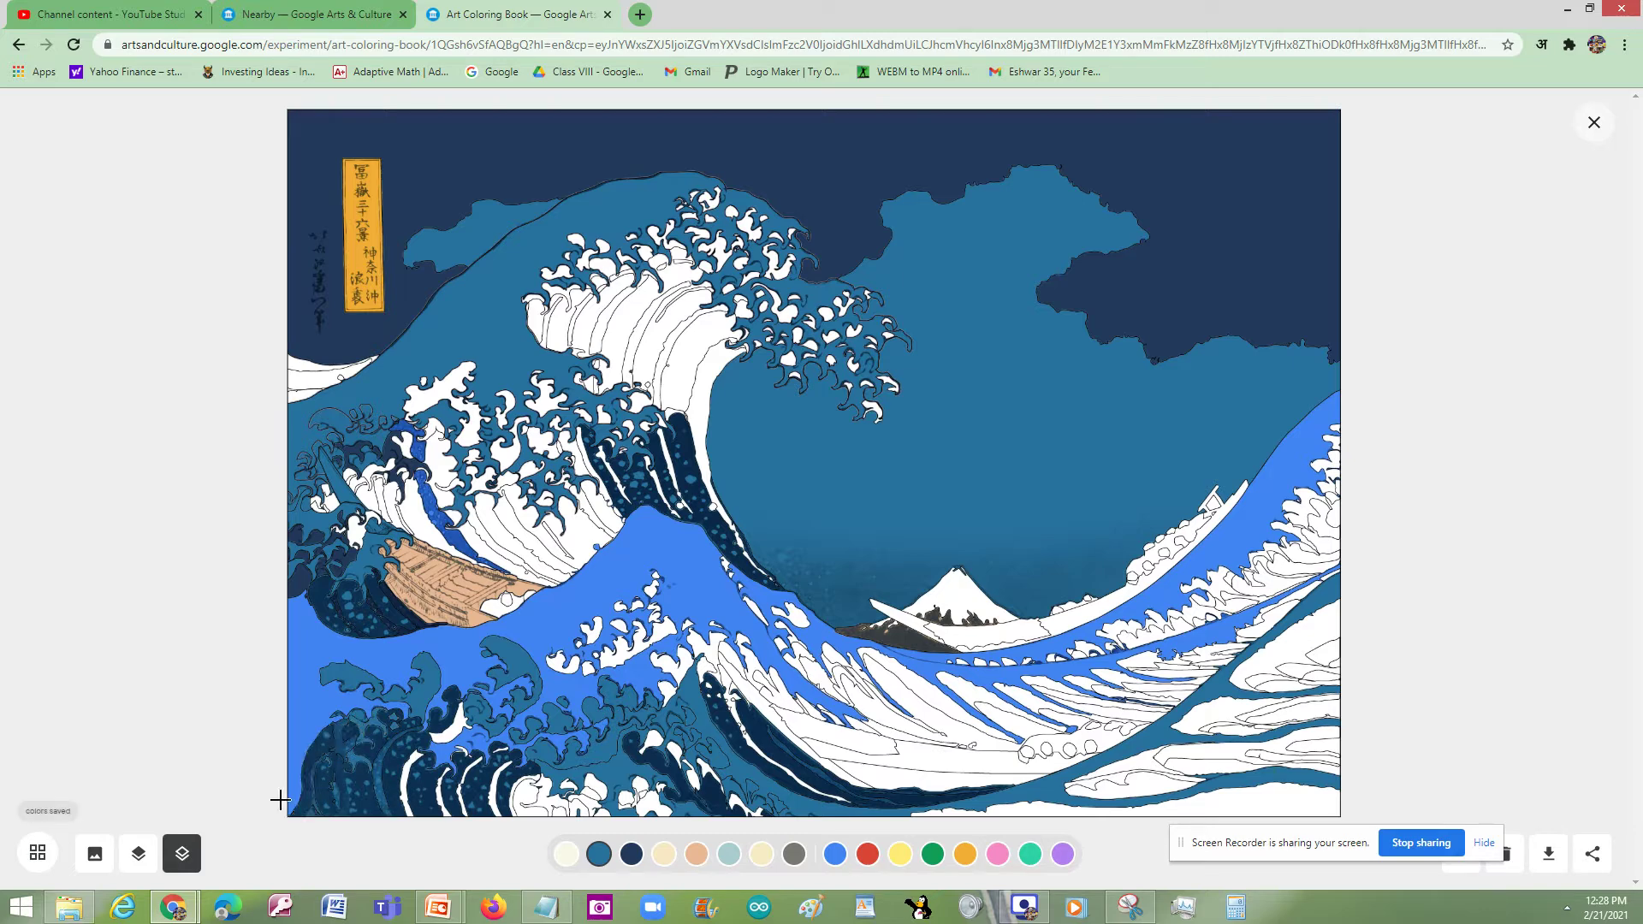
{"action": "left_click", "coordinate": [403, 782]}
{"action": "left_click", "coordinate": [441, 733]}
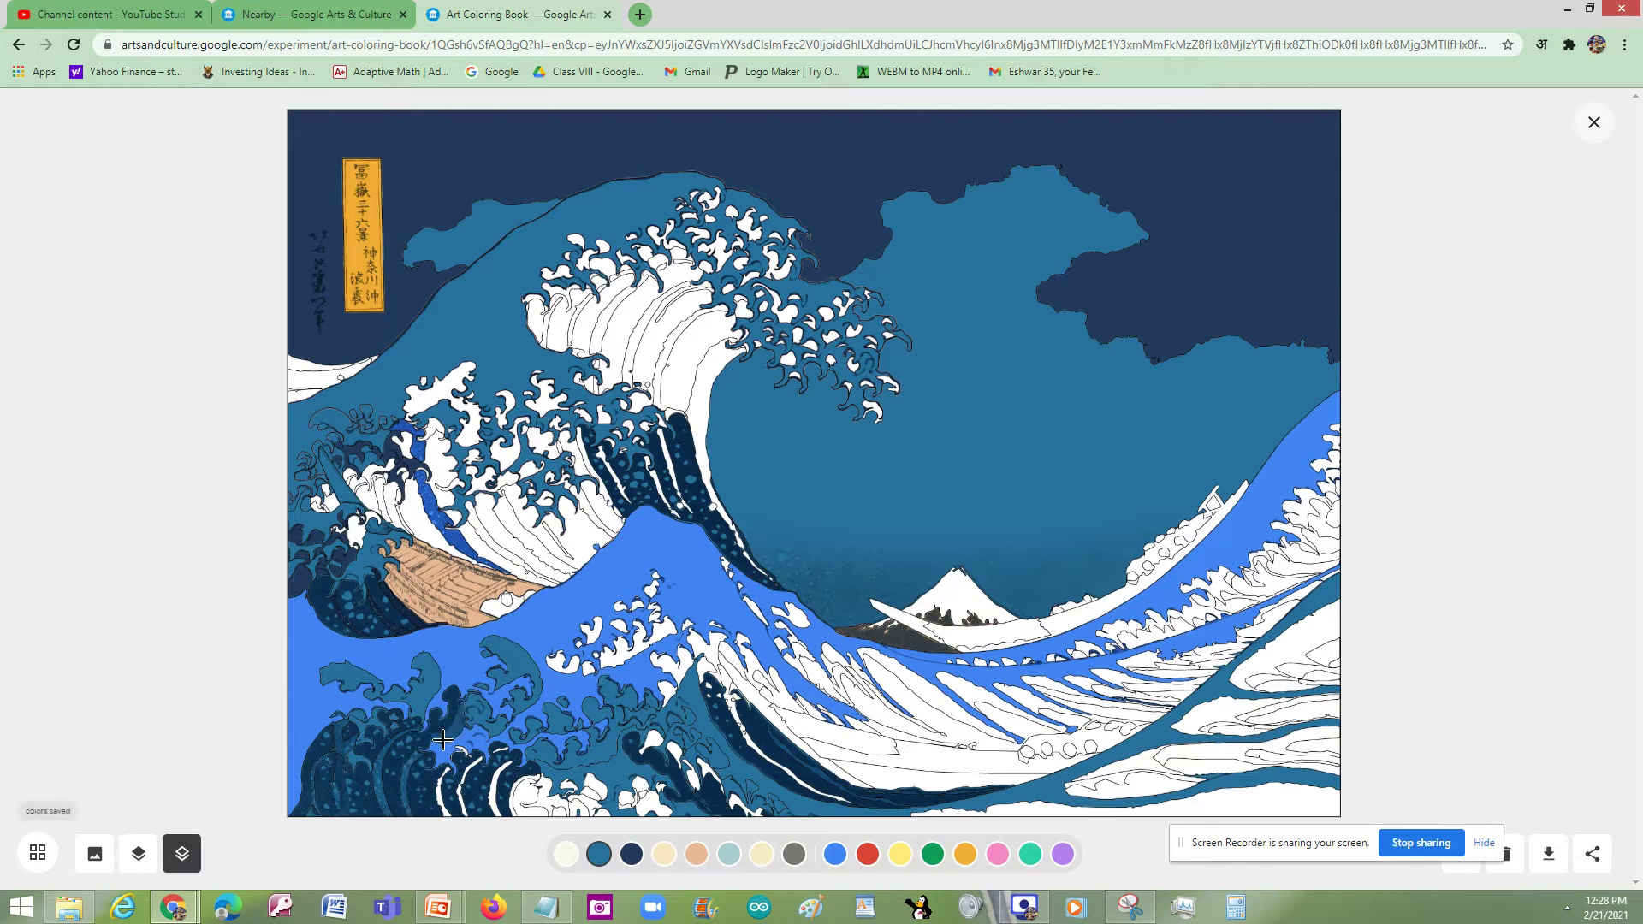
{"action": "left_click", "coordinate": [439, 784]}
{"action": "left_click", "coordinate": [468, 771]}
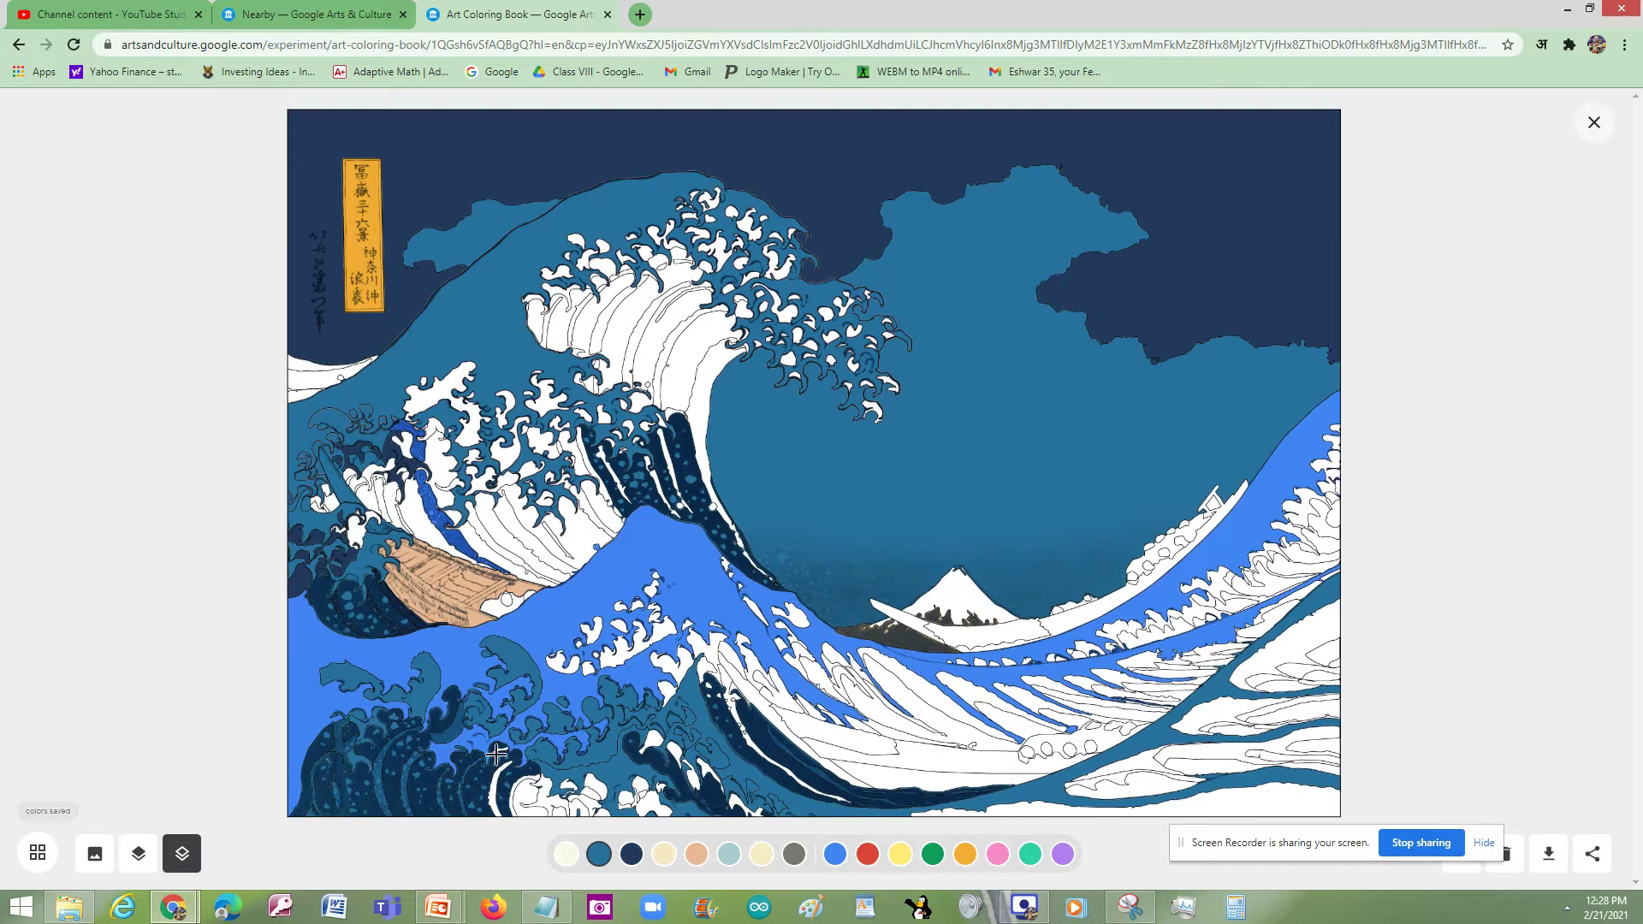
{"action": "left_click", "coordinate": [496, 776]}
{"action": "left_click", "coordinate": [538, 799]}
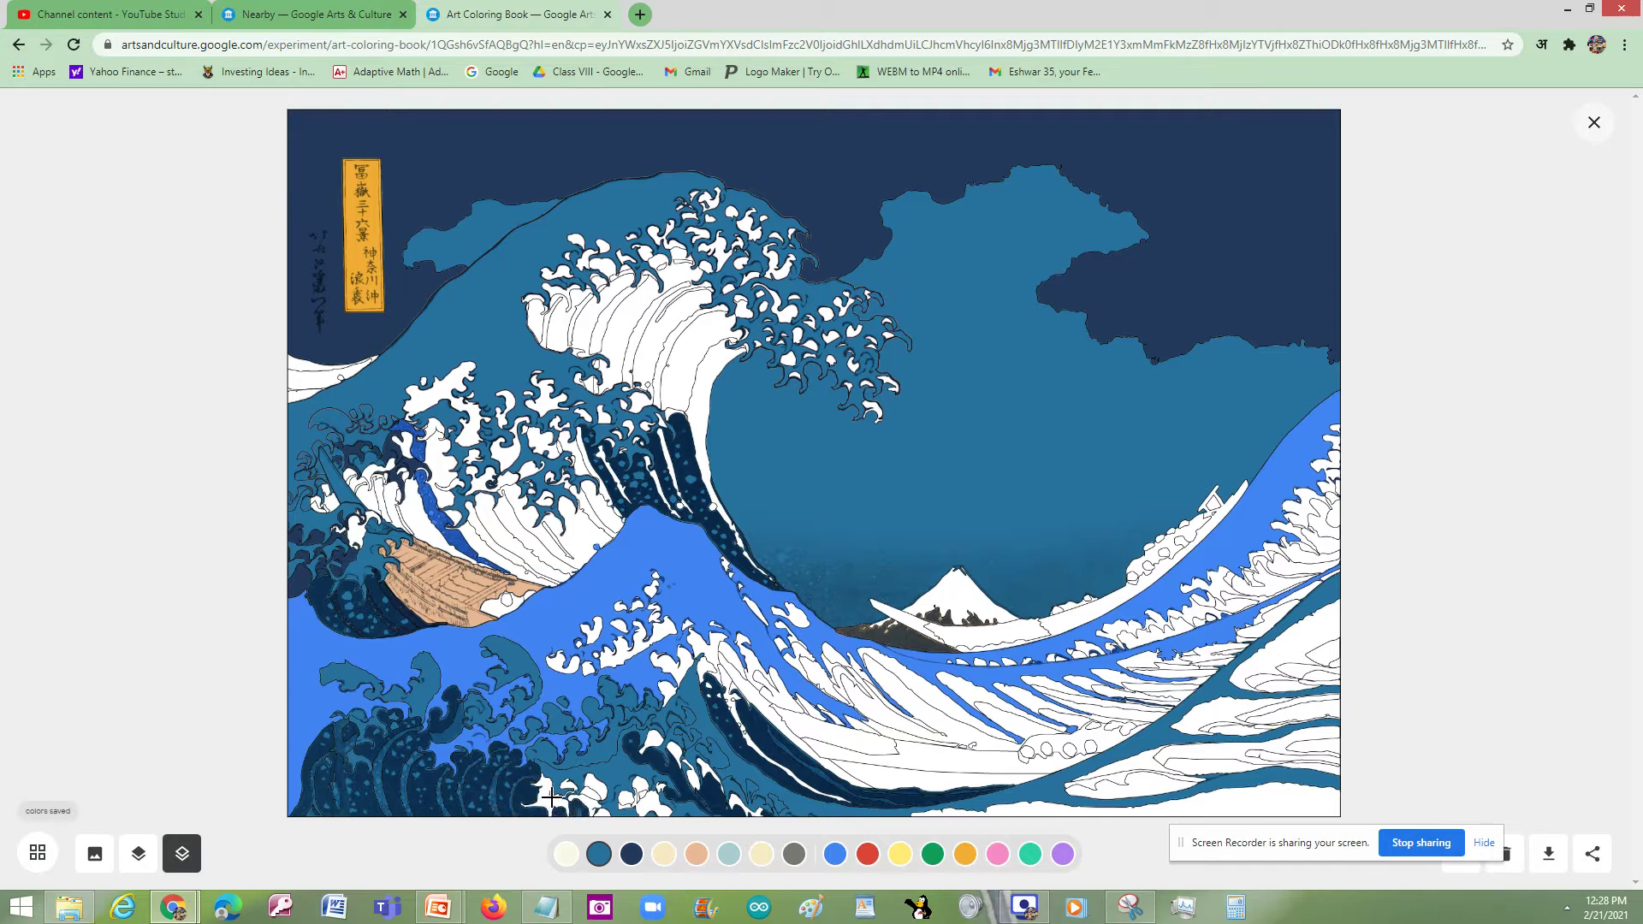
Step: Fill the white foam patches along the artwork's bottom edge, beside the lower-left curling wave, with teal blue
{"action": "left_click", "coordinate": [553, 797]}
{"action": "left_click", "coordinate": [592, 790]}
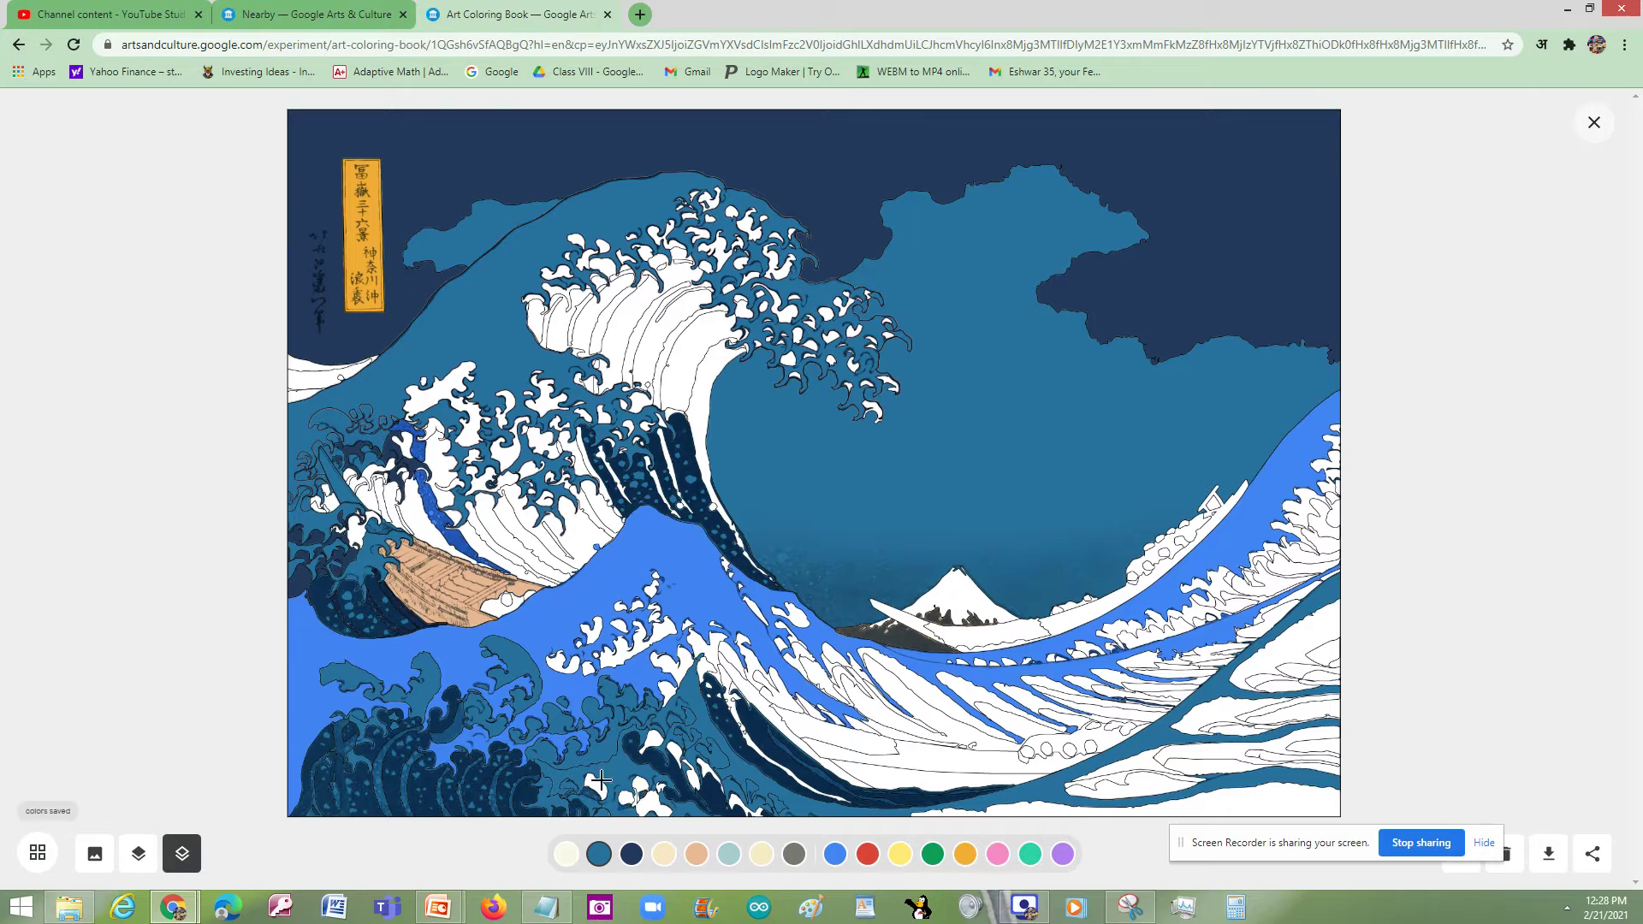
{"action": "left_click", "coordinate": [626, 797]}
{"action": "left_click", "coordinate": [643, 798]}
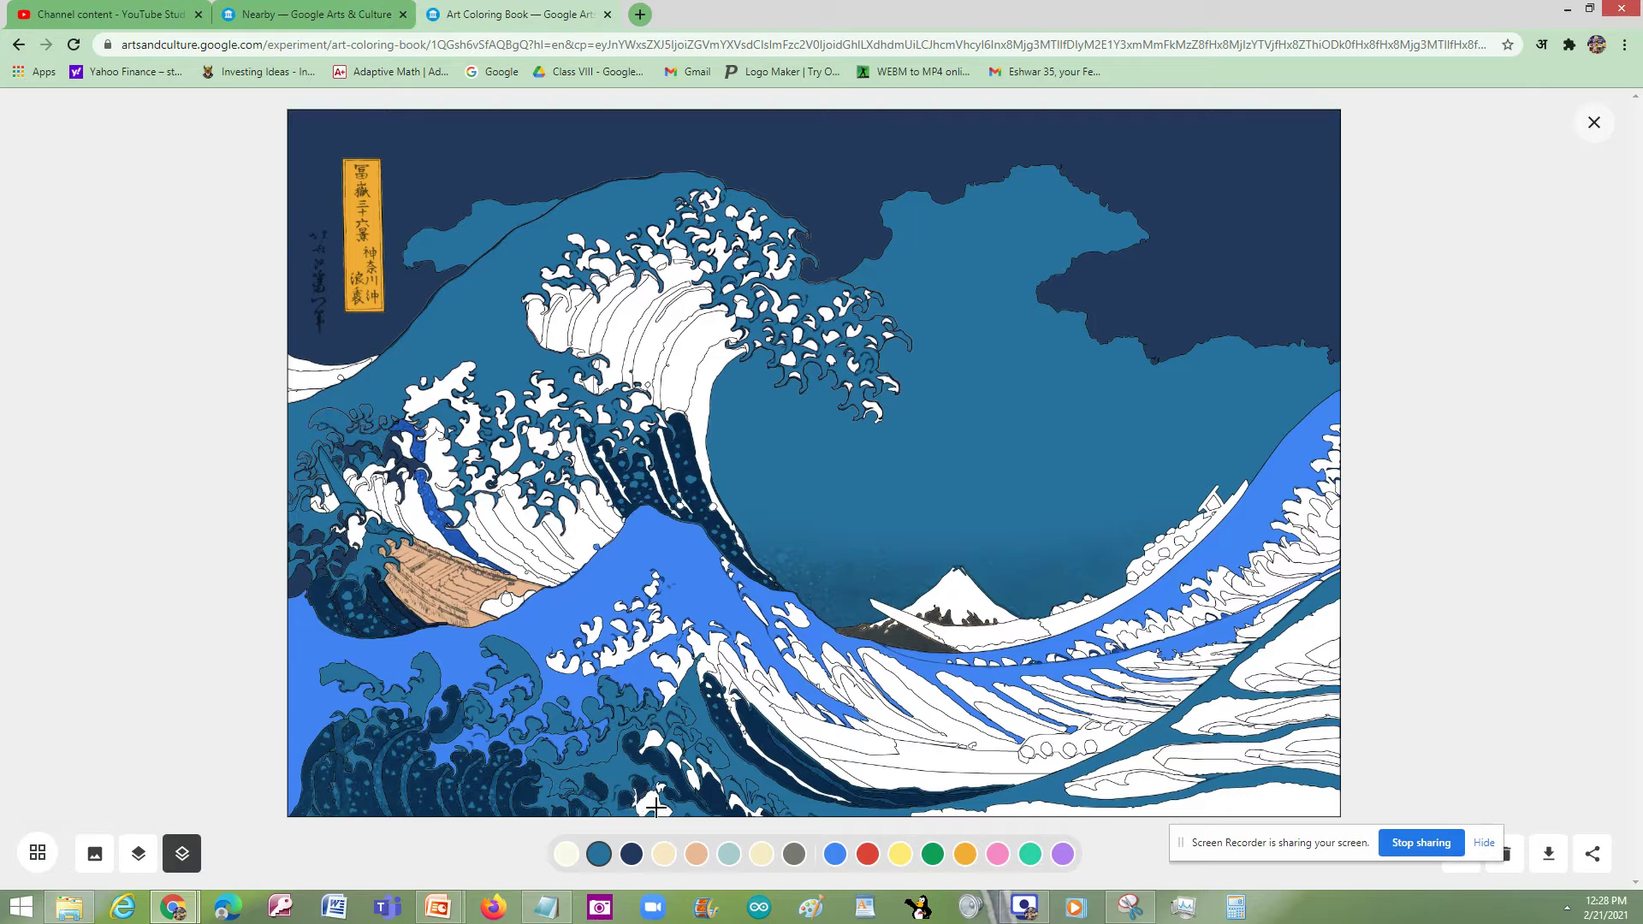
{"action": "left_click", "coordinate": [655, 808]}
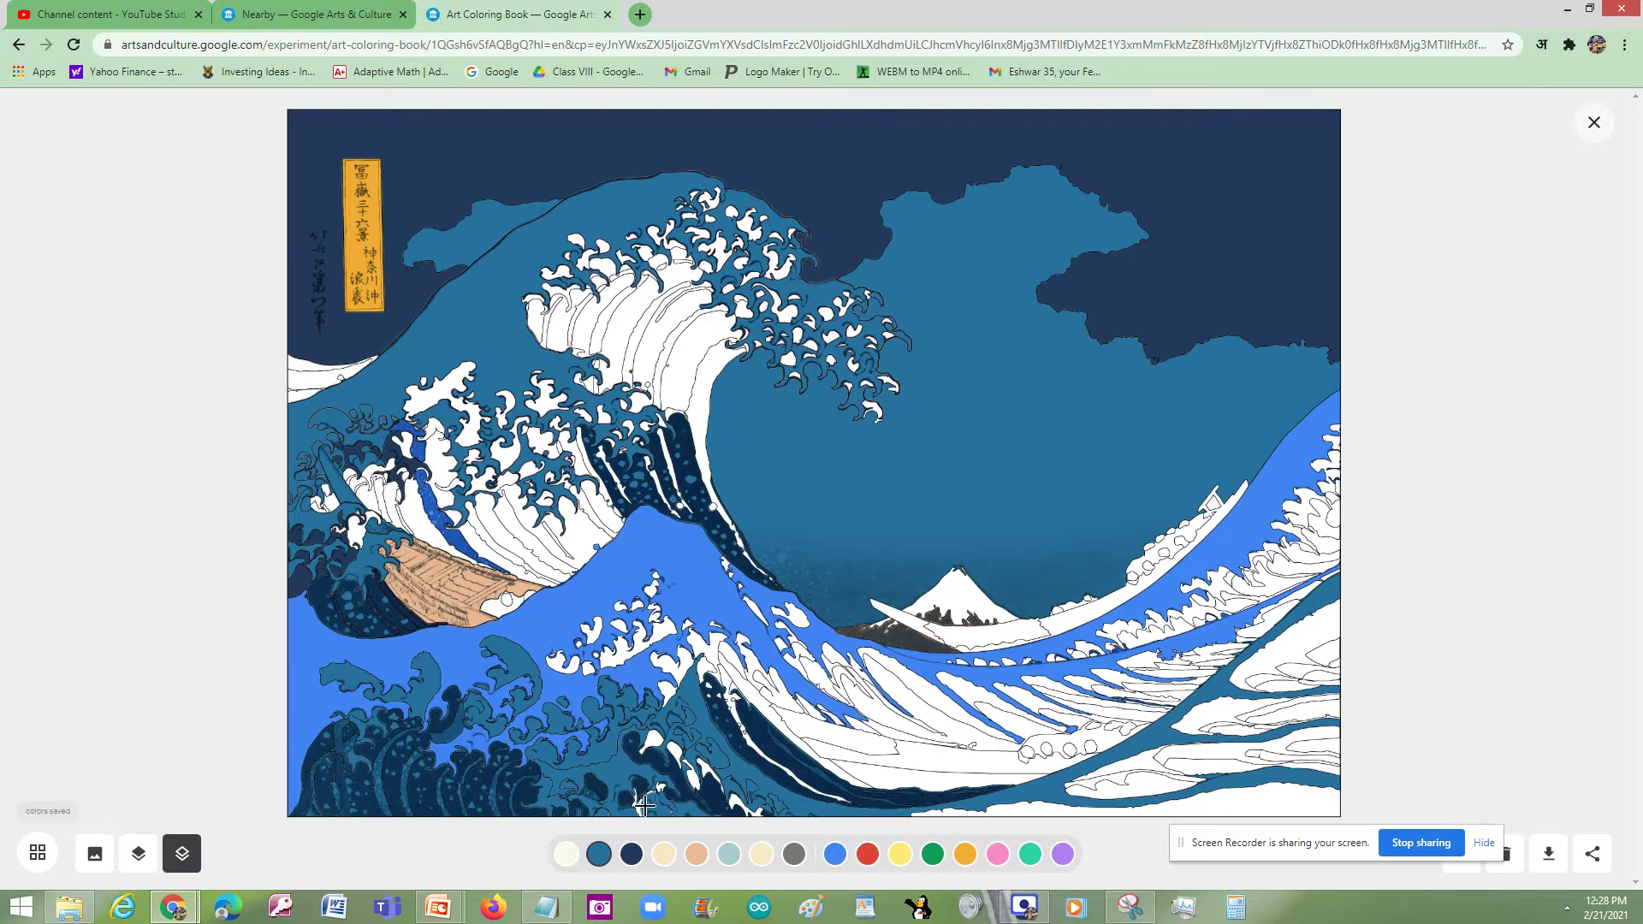
{"action": "left_click", "coordinate": [675, 750]}
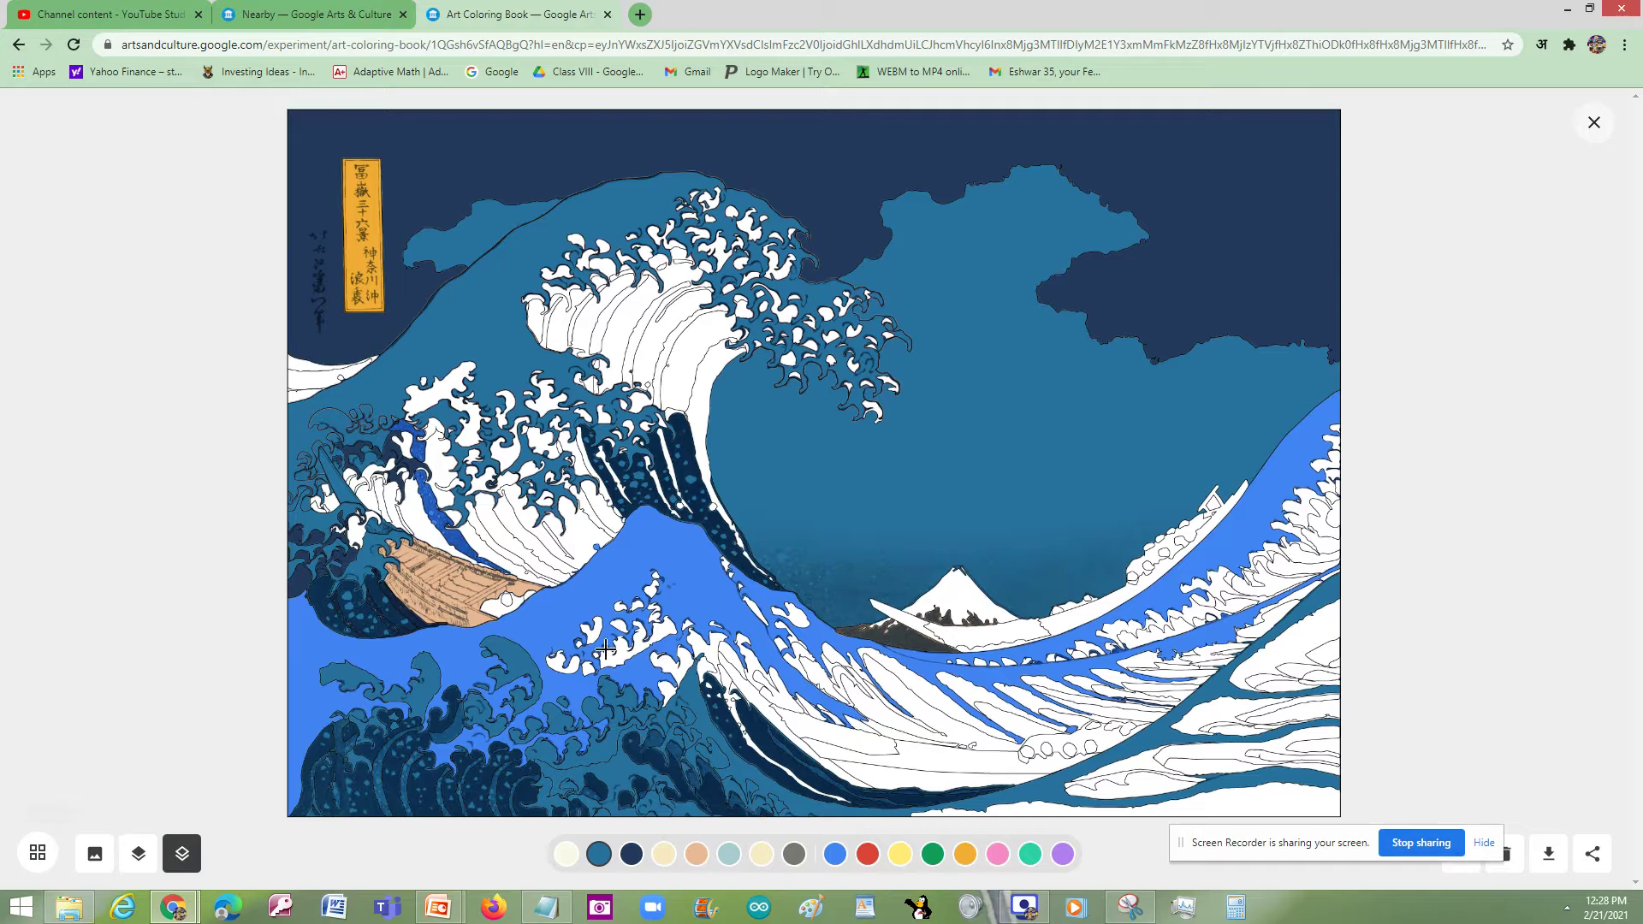
Step: Fill the foam curls on the bright blue front wave's slope with teal blue, undoing the accidental recolor of the whole wave
{"action": "left_click", "coordinate": [611, 659]}
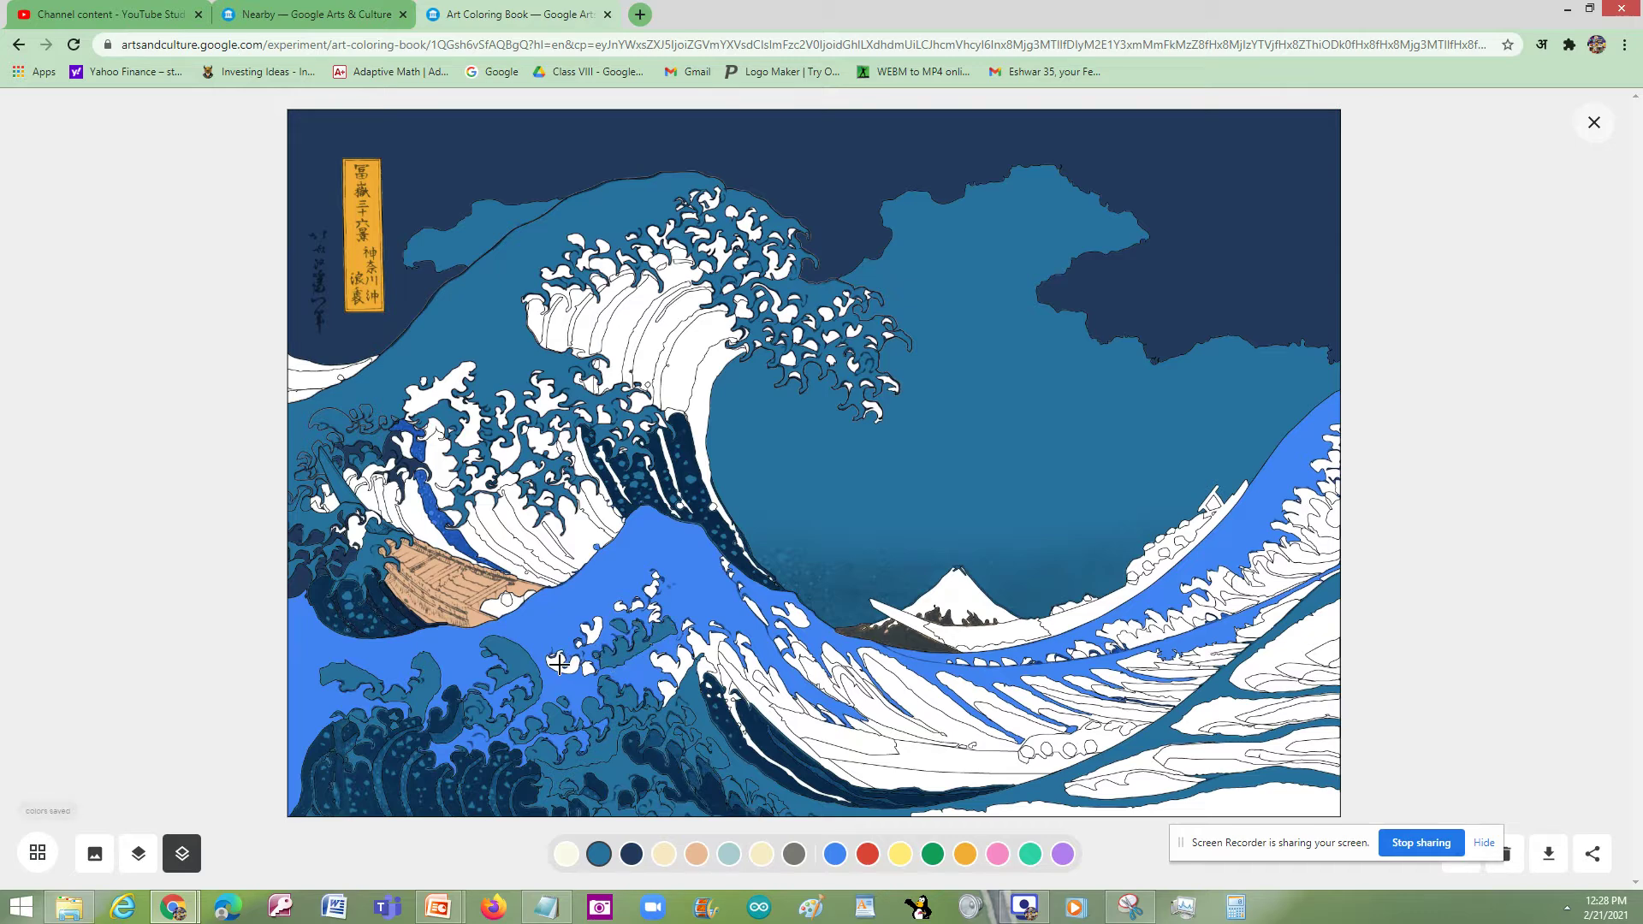
{"action": "left_click", "coordinate": [579, 678]}
{"action": "left_click", "coordinate": [583, 665]}
{"action": "left_click", "coordinate": [590, 632]}
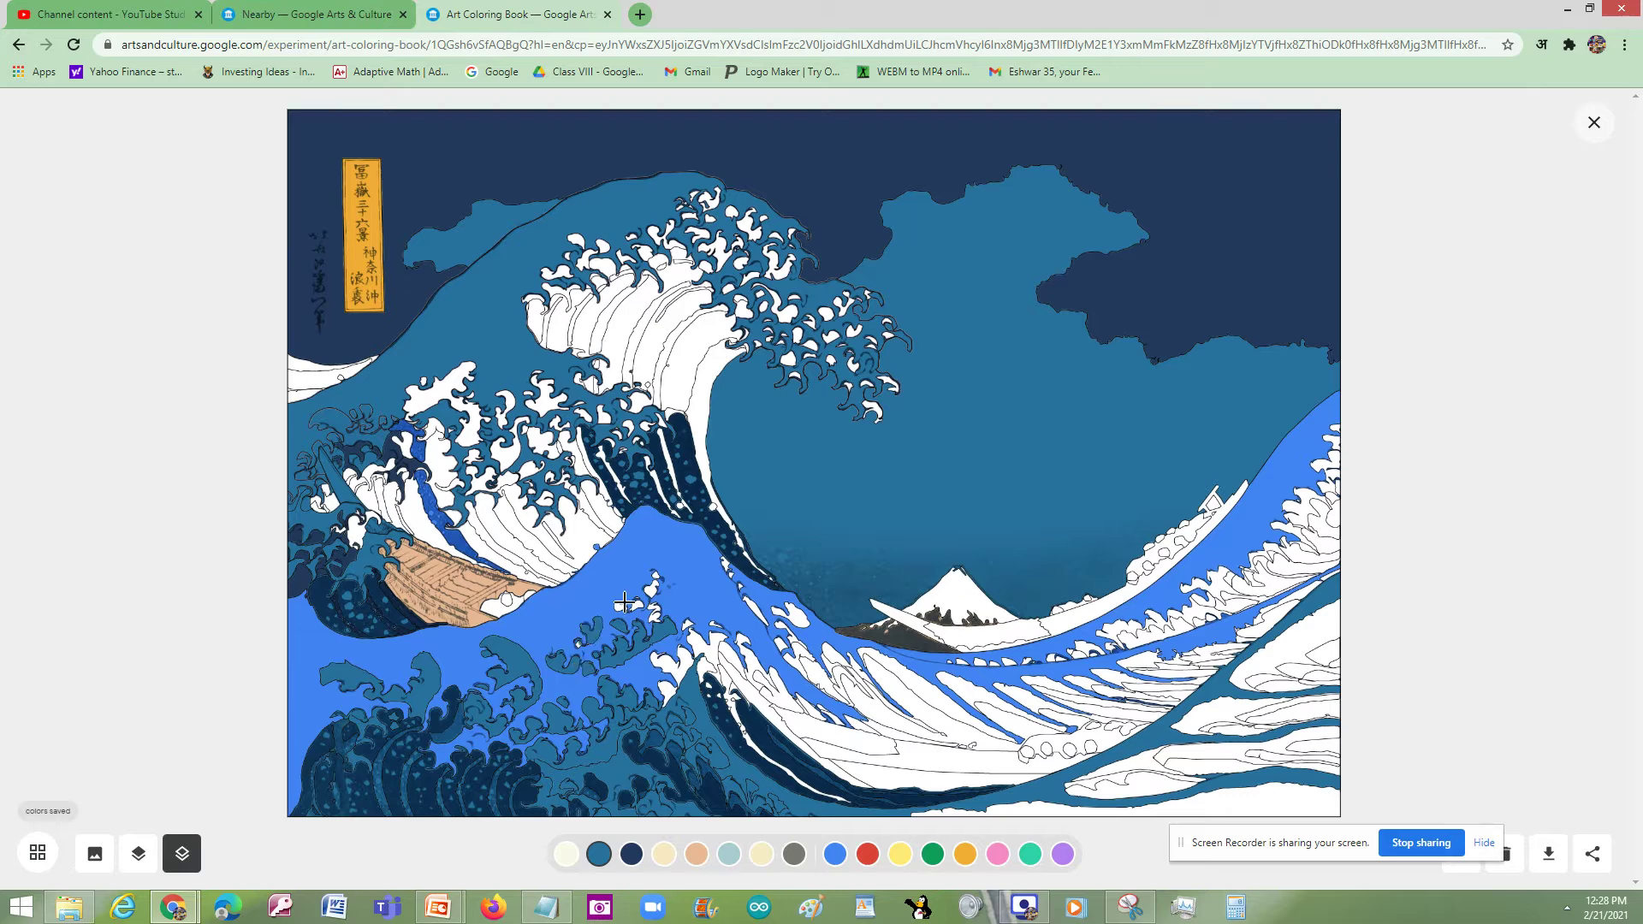
{"action": "left_click", "coordinate": [638, 608]}
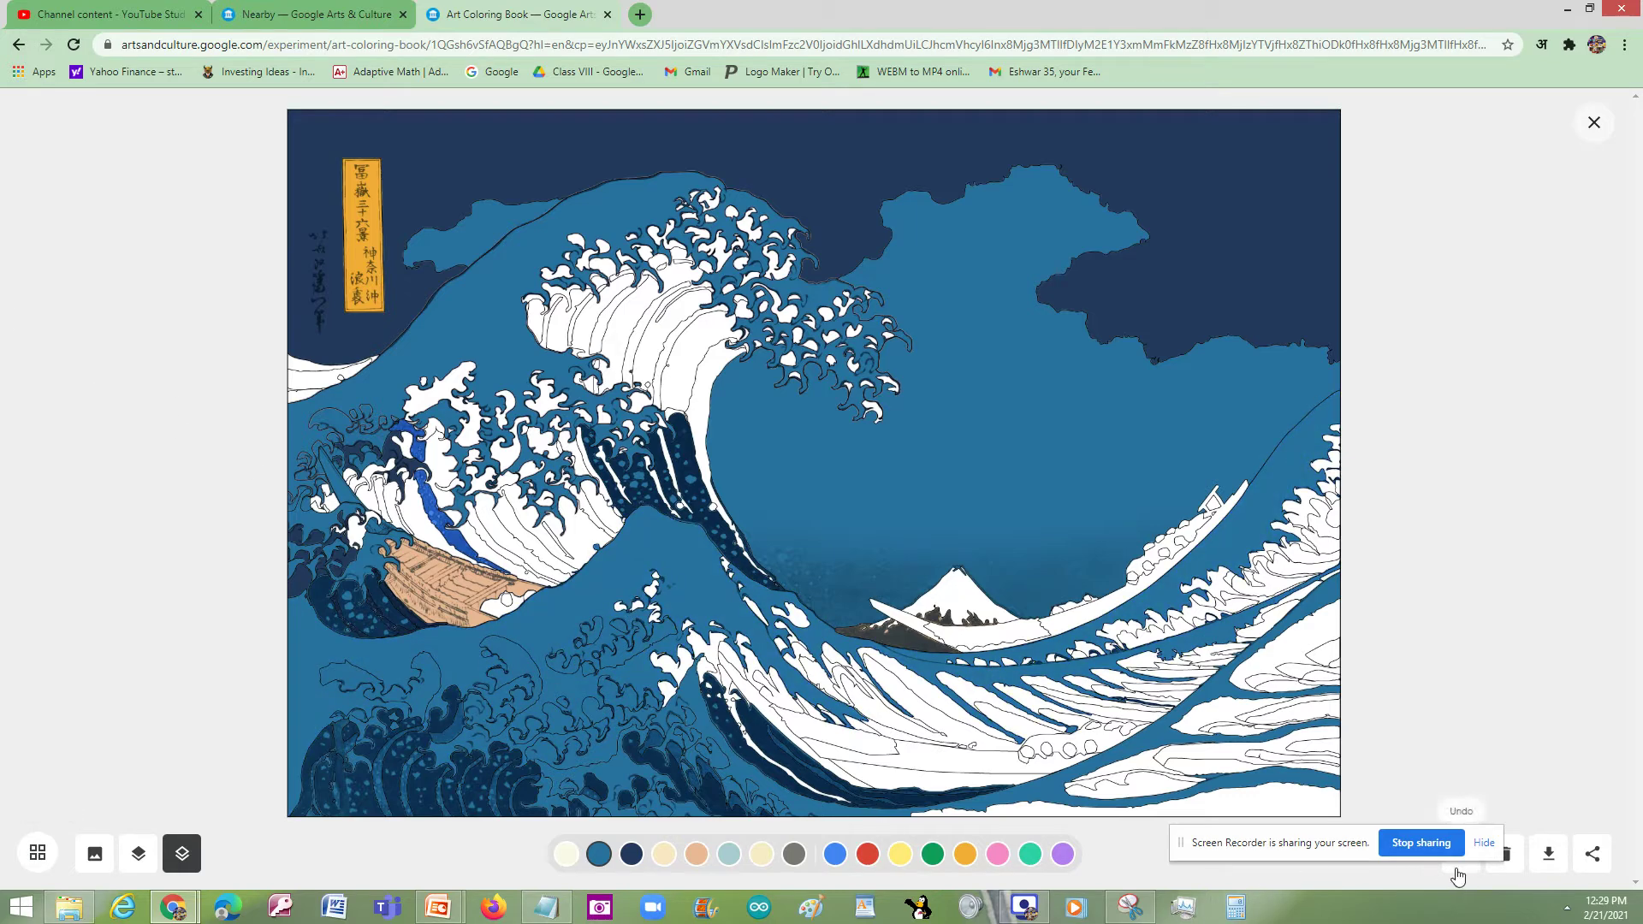
{"action": "key", "text": "ctrl+z"}
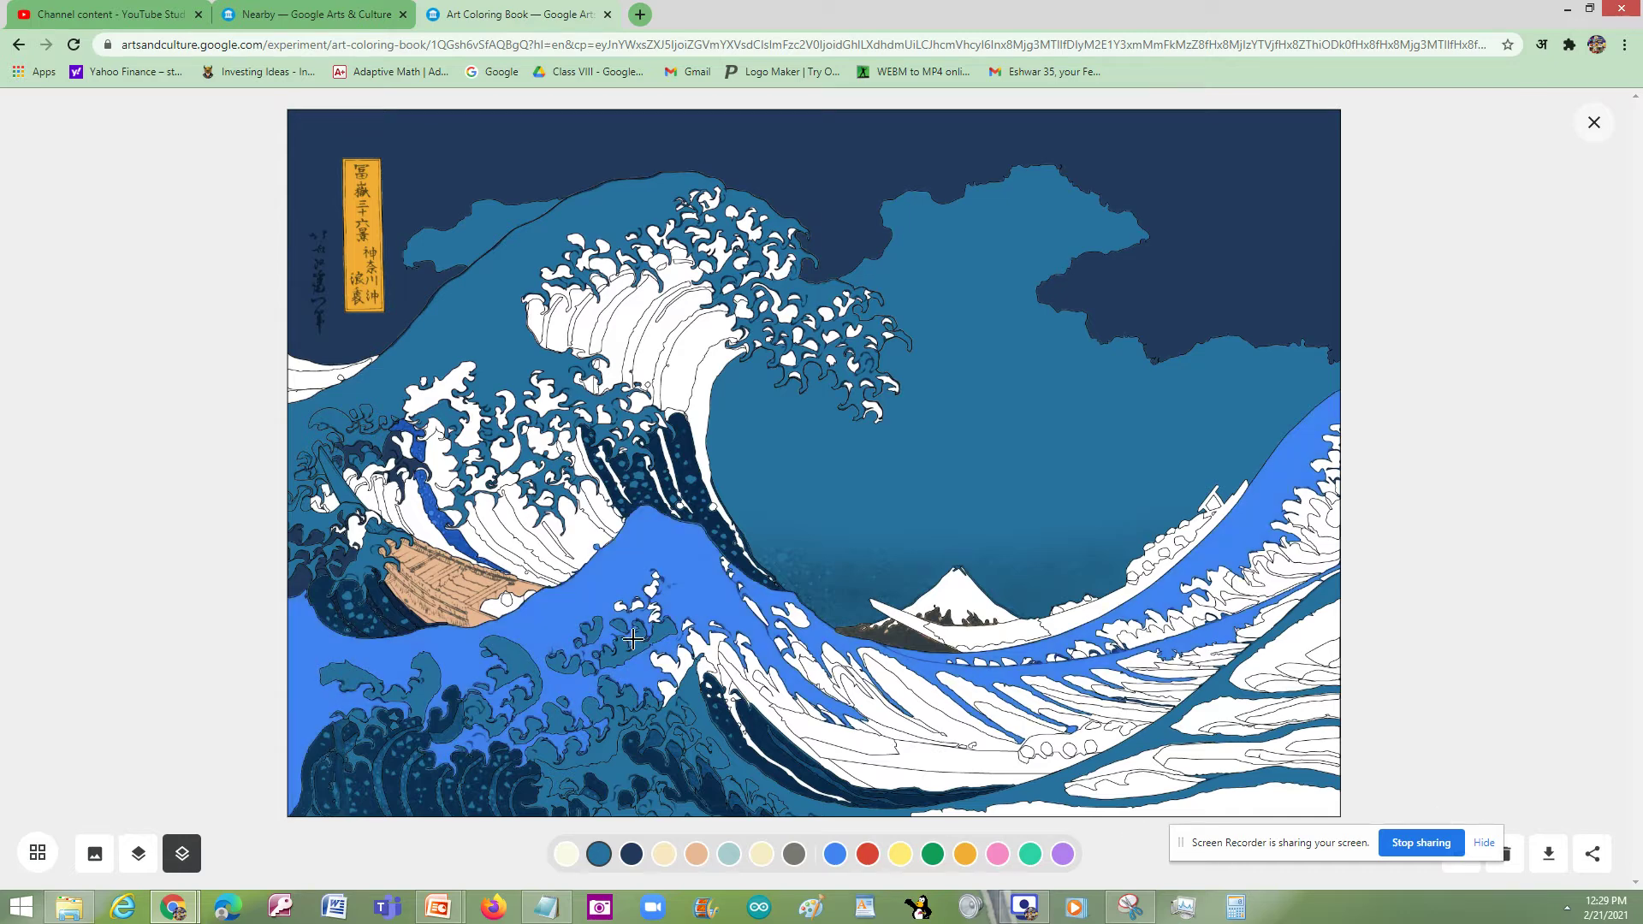
{"action": "left_click", "coordinate": [640, 606]}
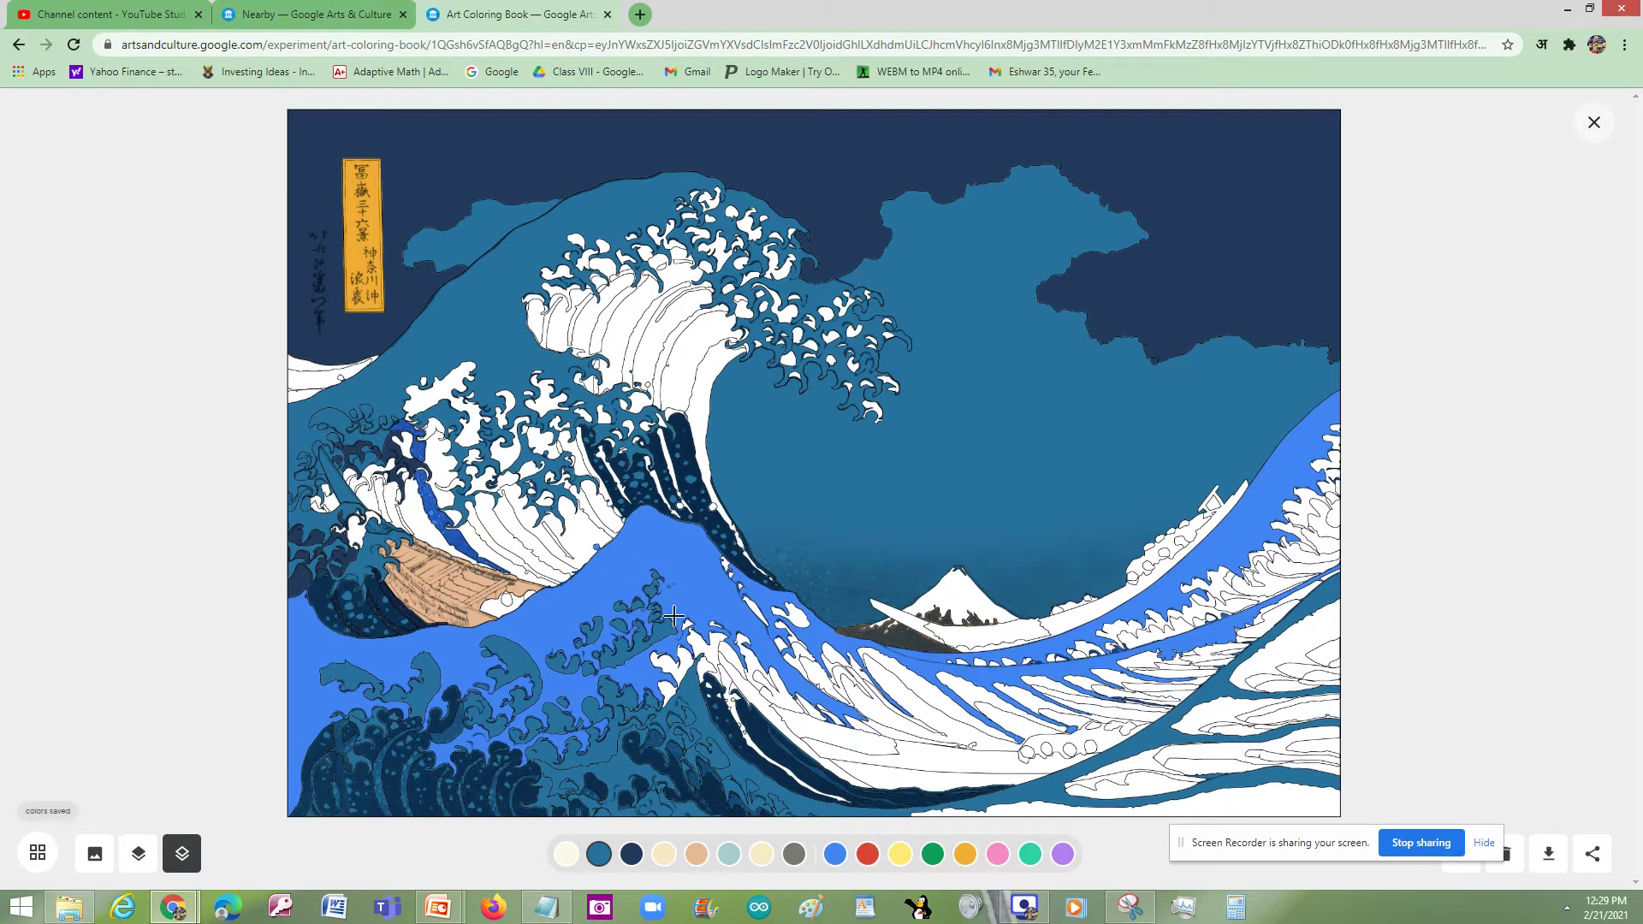
Step: Fill the foam and white streaks around the small dark wave below the bright blue peak with teal blue
{"action": "left_click", "coordinate": [703, 640]}
{"action": "left_click", "coordinate": [671, 663]}
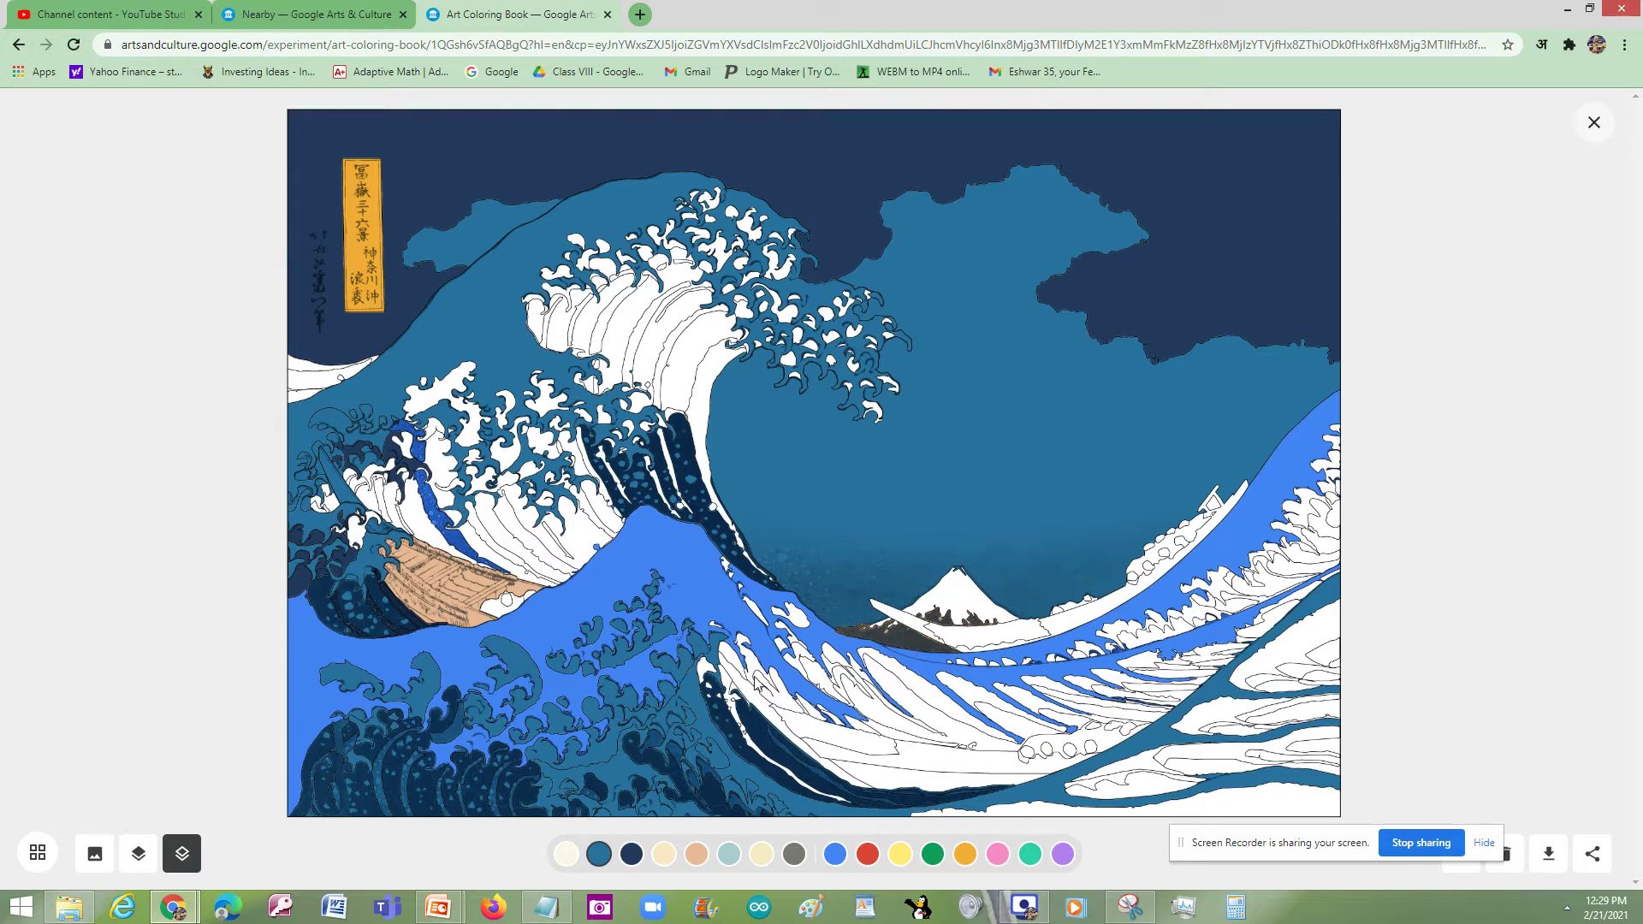
{"action": "left_click", "coordinate": [736, 664]}
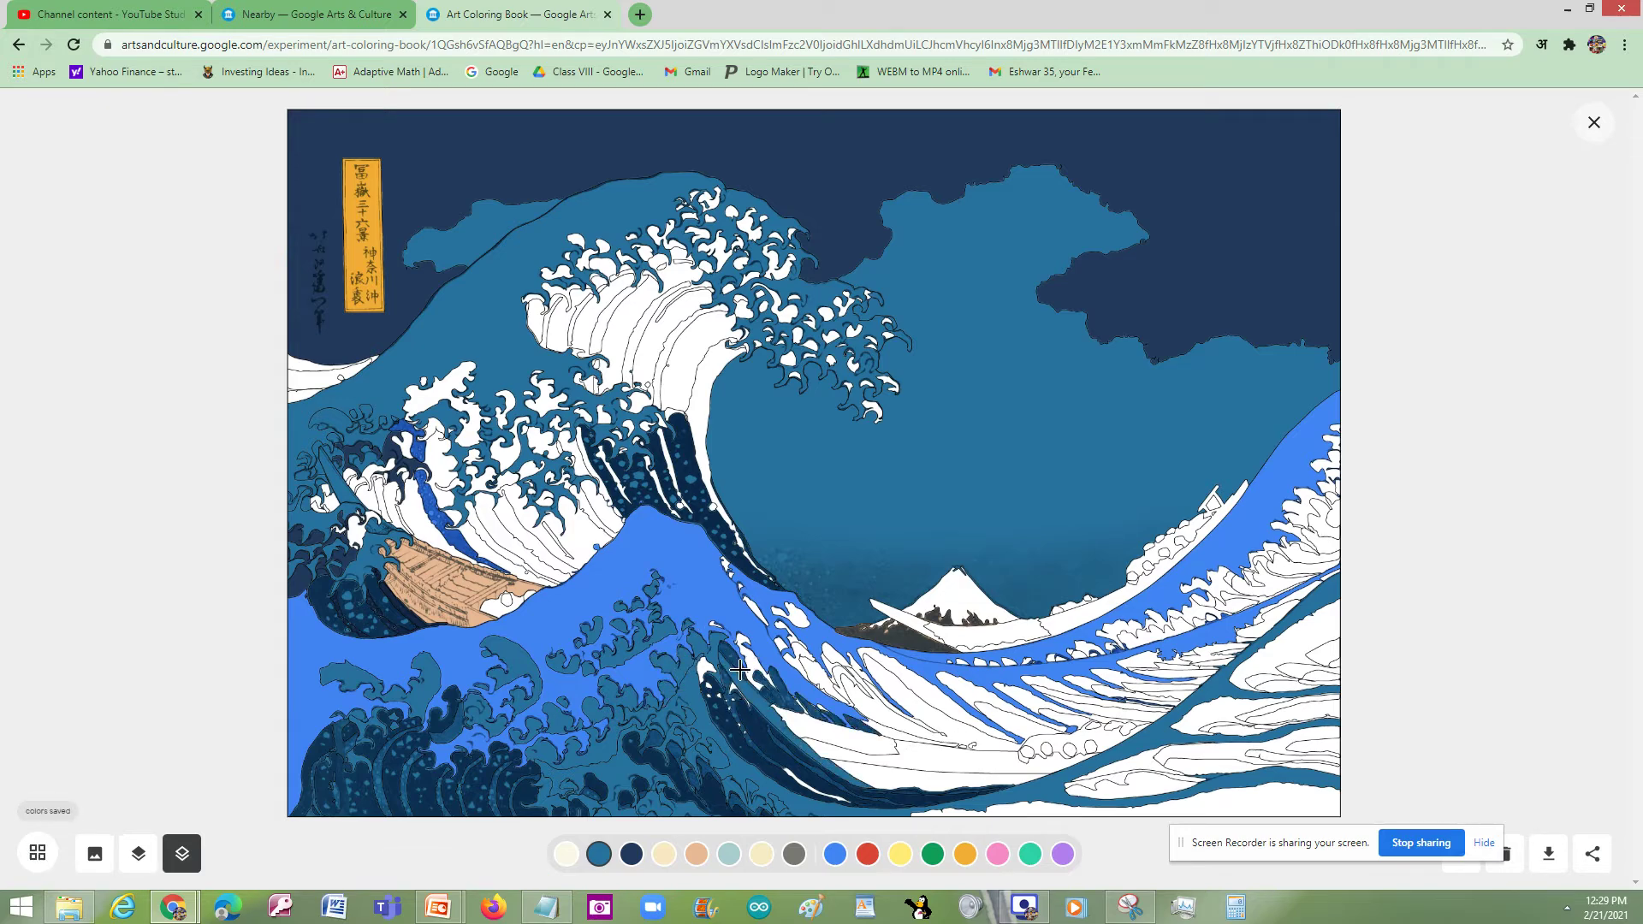
{"action": "left_click", "coordinate": [748, 669]}
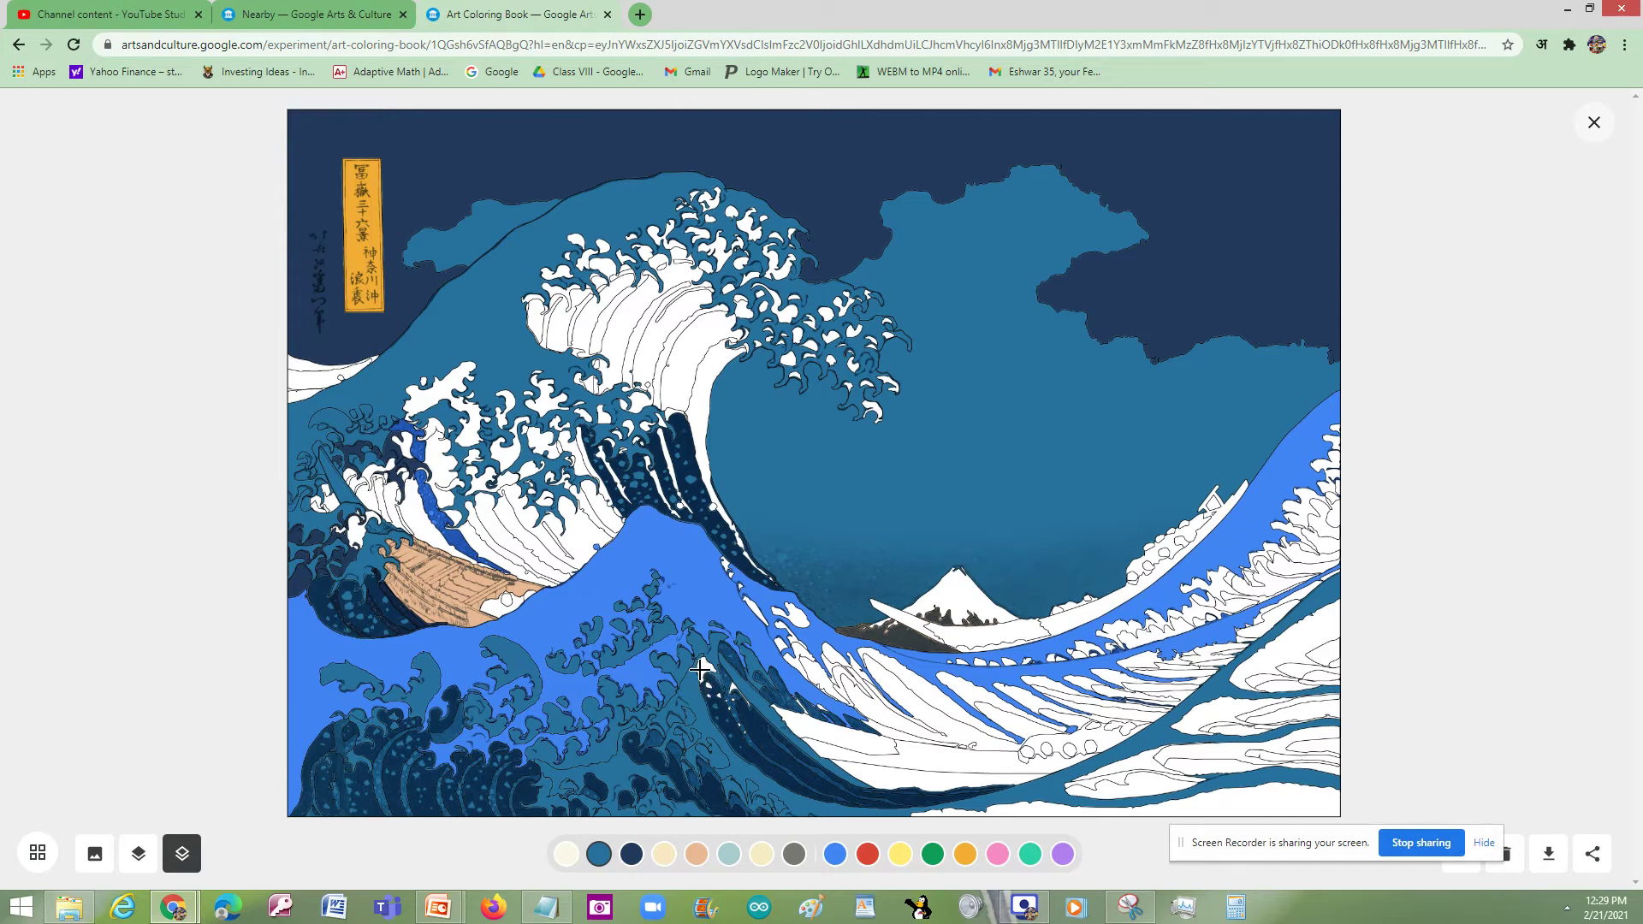
{"action": "left_click", "coordinate": [705, 670]}
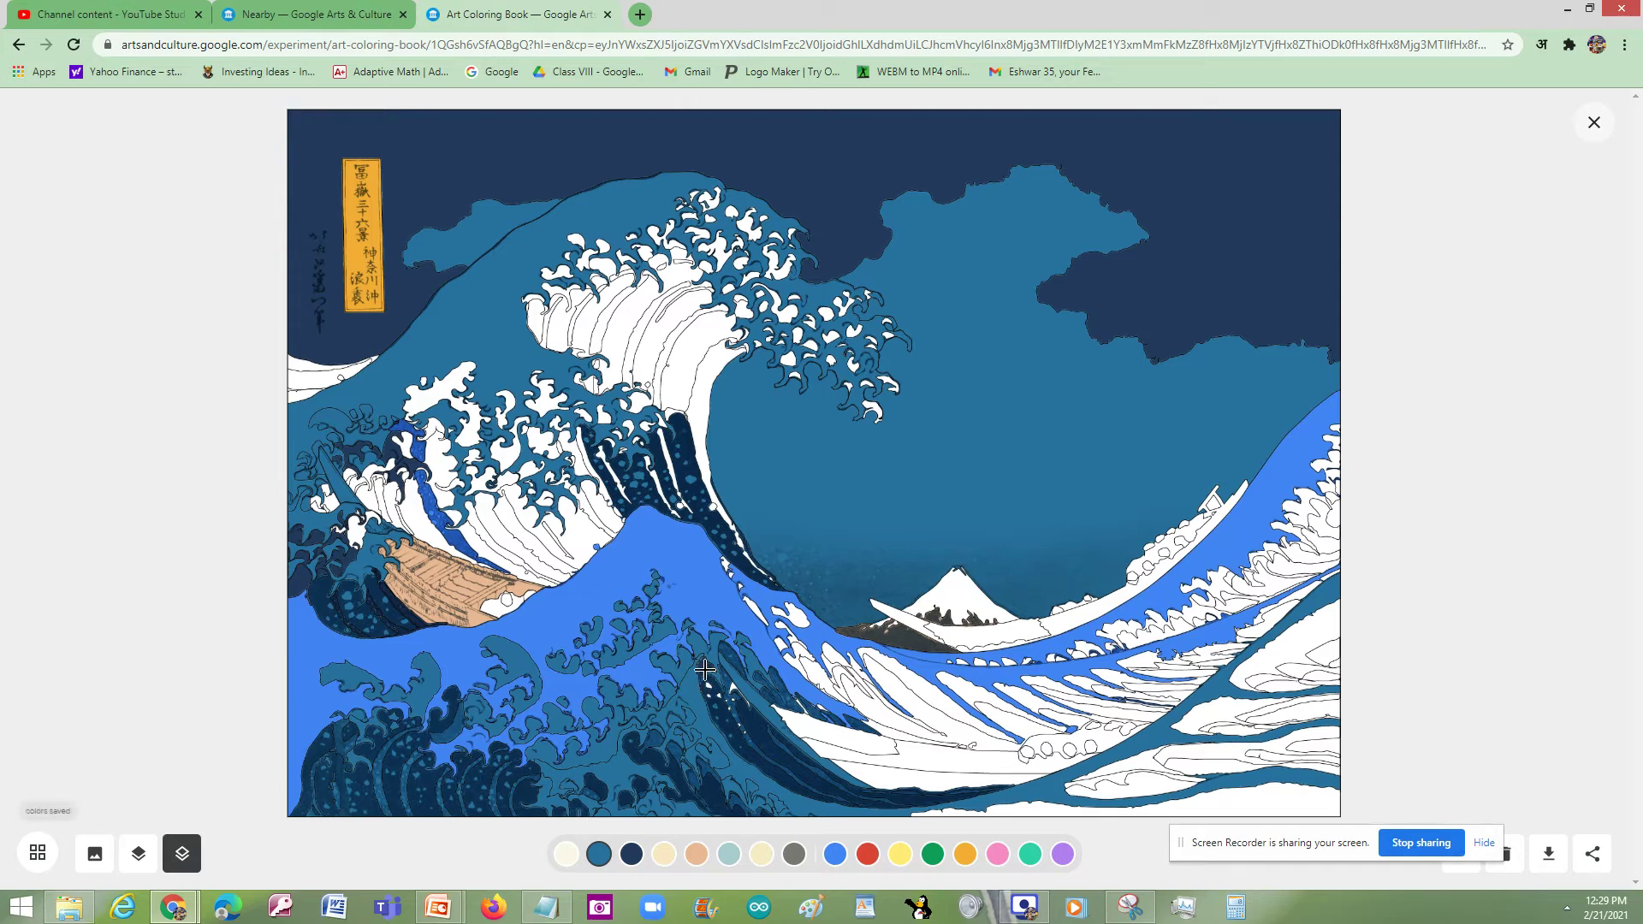
Step: Fill the white stripes on the inner curl of the large wave with teal blue
{"action": "left_click", "coordinate": [722, 349]}
{"action": "left_click", "coordinate": [719, 366]}
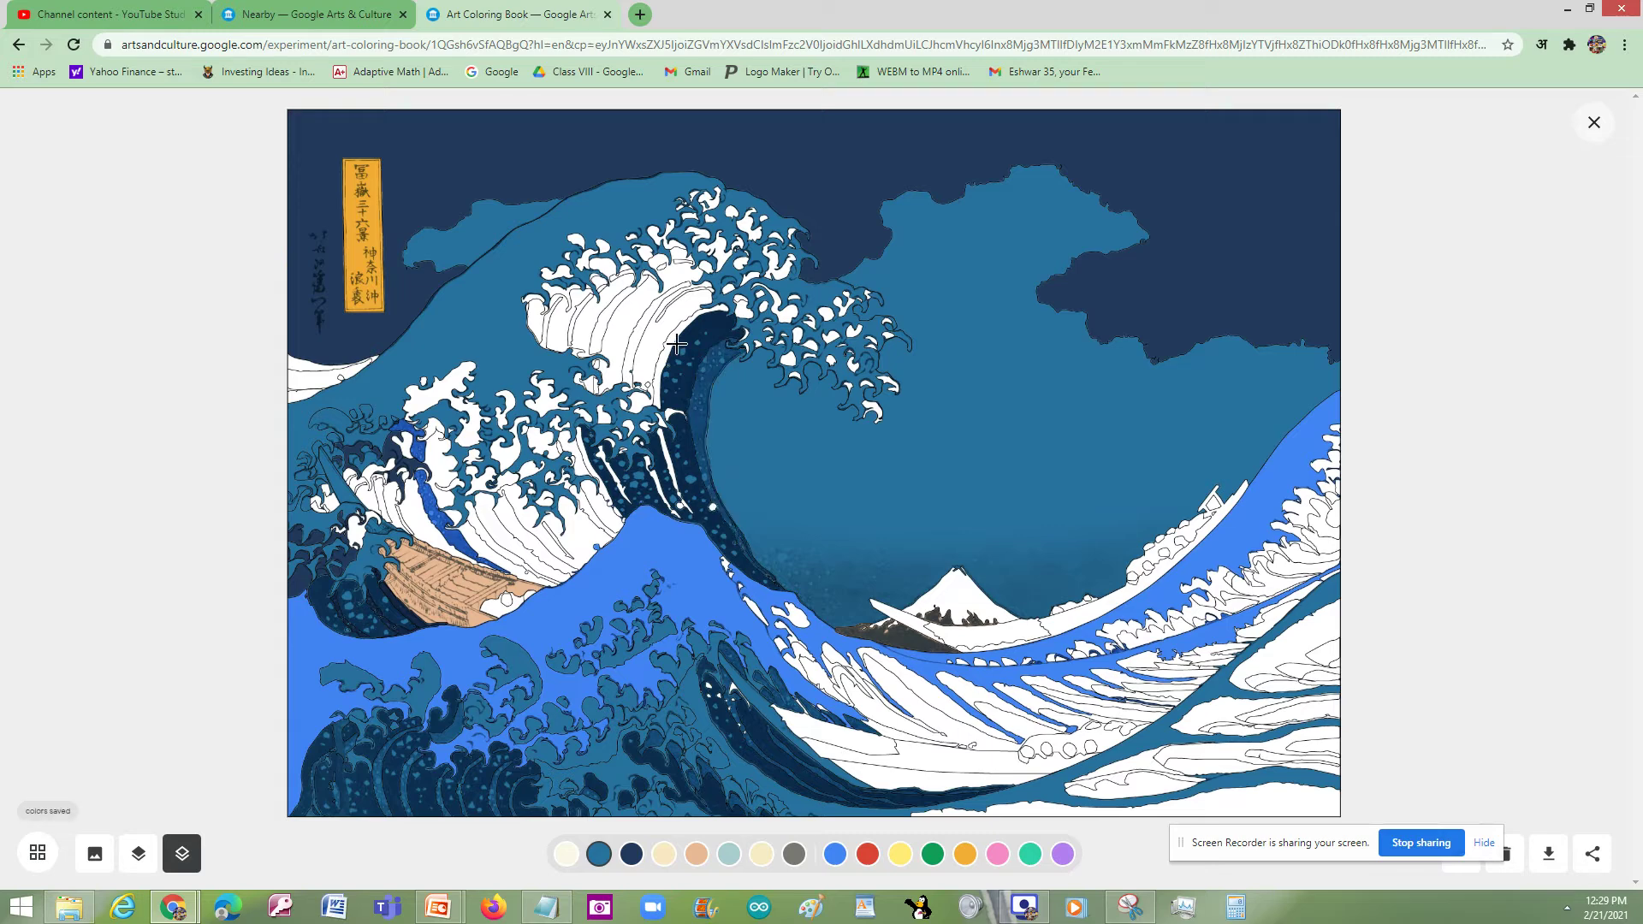
{"action": "left_click", "coordinate": [682, 335]}
{"action": "left_click", "coordinate": [672, 341]}
{"action": "left_click", "coordinate": [635, 361]}
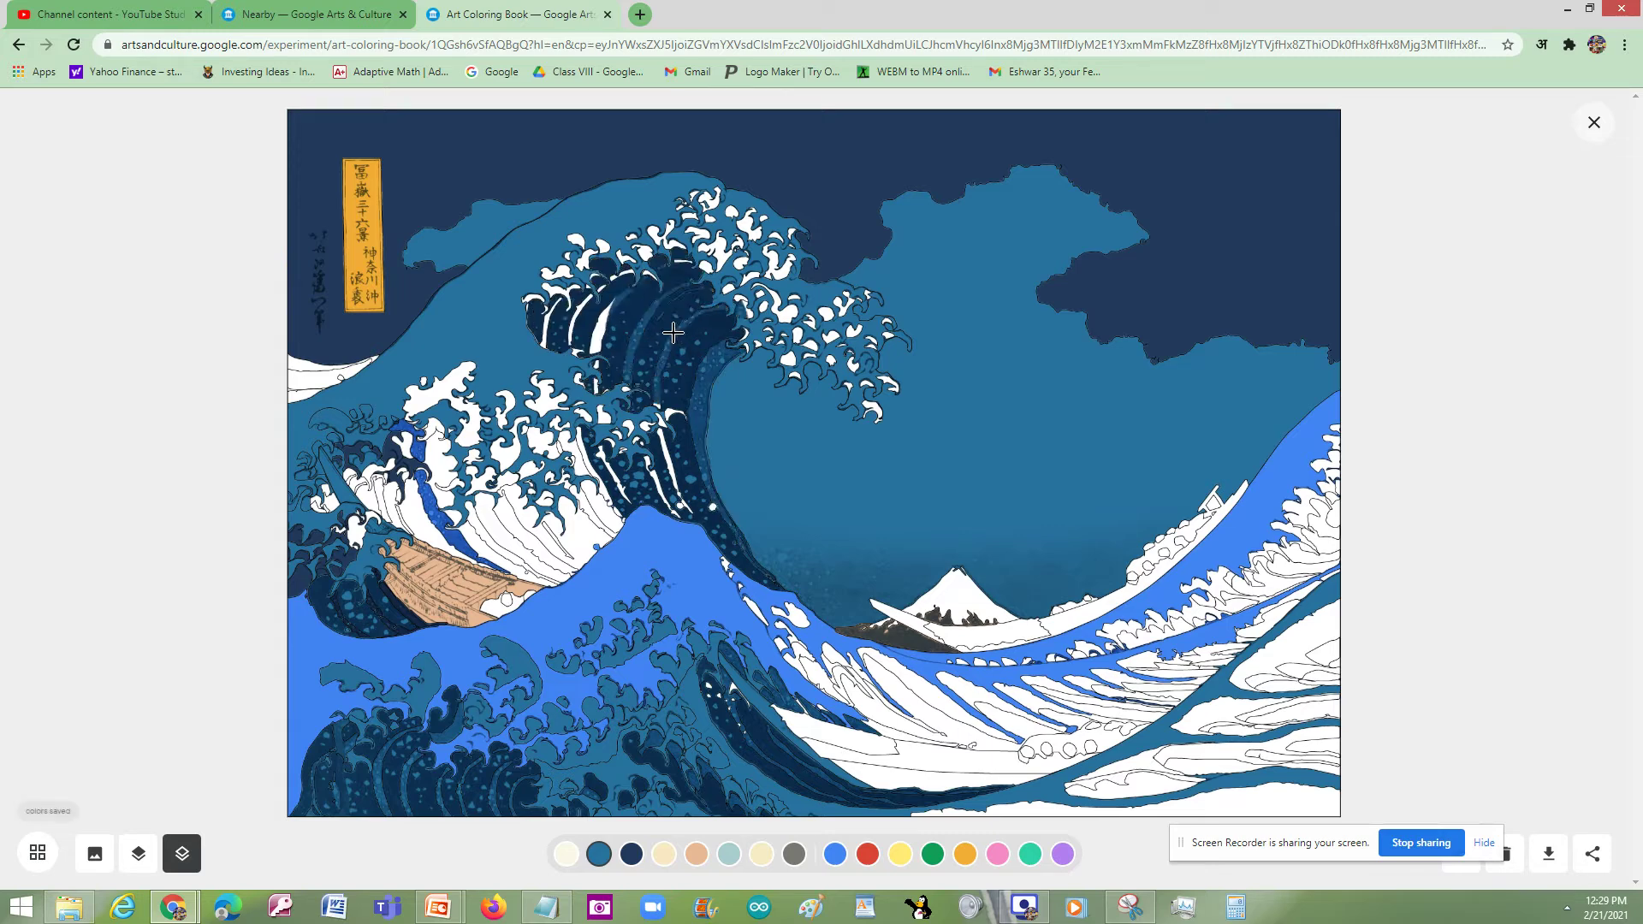
{"action": "left_click", "coordinate": [603, 325]}
{"action": "left_click", "coordinate": [581, 320]}
Step: Fill the white foam curls along the large wave's crest with teal blue
{"action": "left_click", "coordinate": [557, 274]}
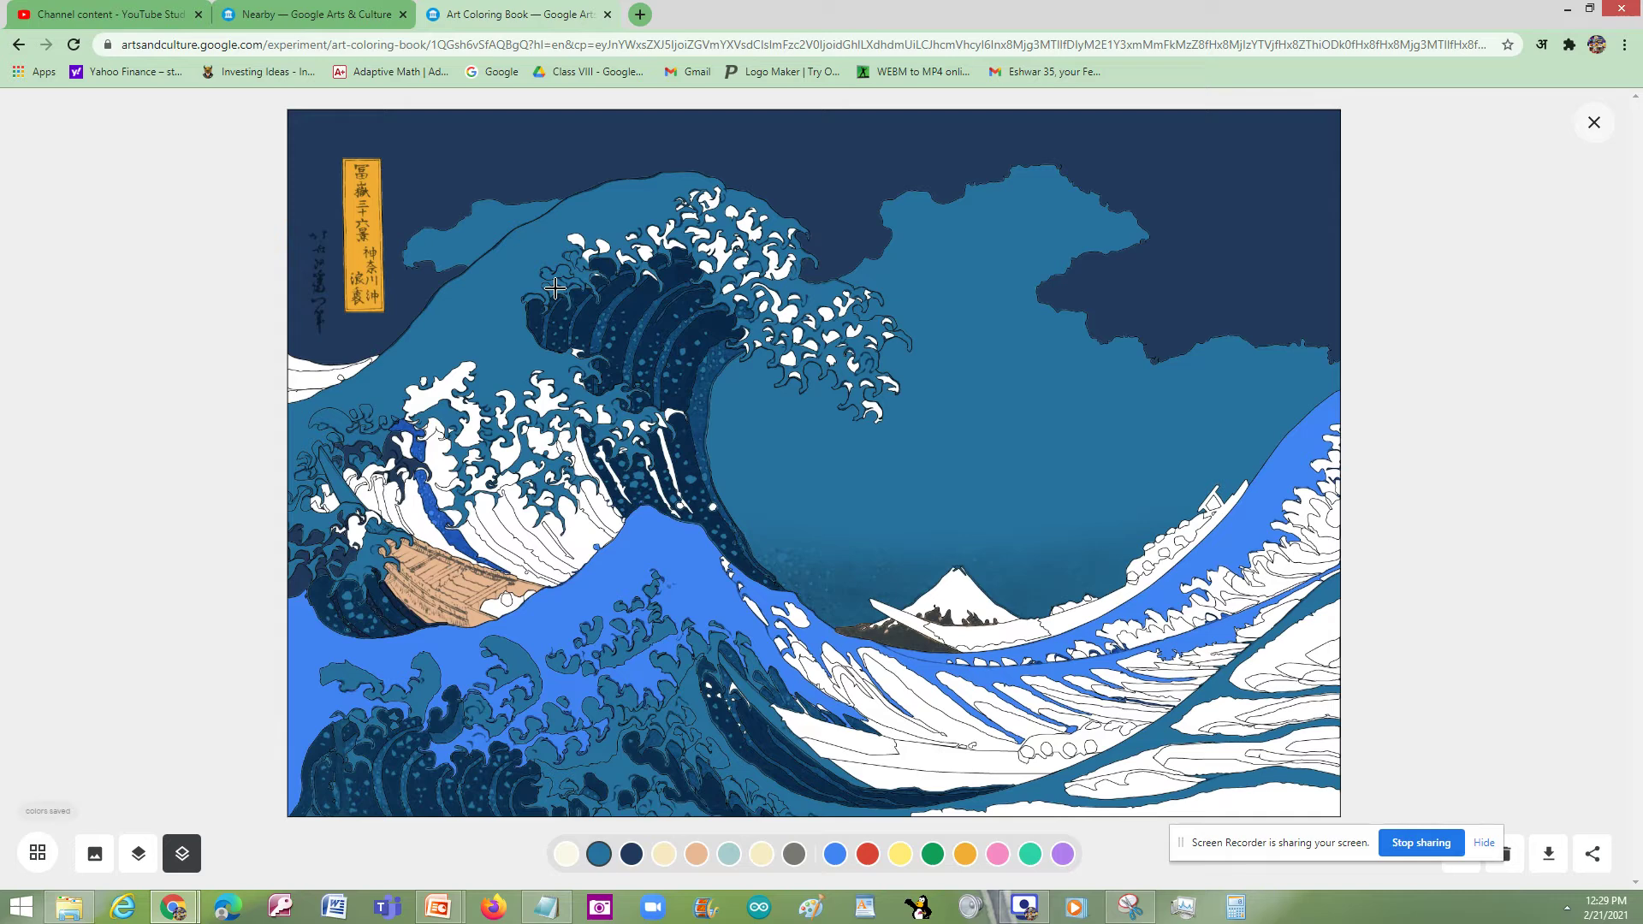
{"action": "left_click", "coordinate": [582, 248]}
{"action": "left_click", "coordinate": [604, 246]}
{"action": "left_click", "coordinate": [624, 241]}
{"action": "left_click", "coordinate": [718, 256]}
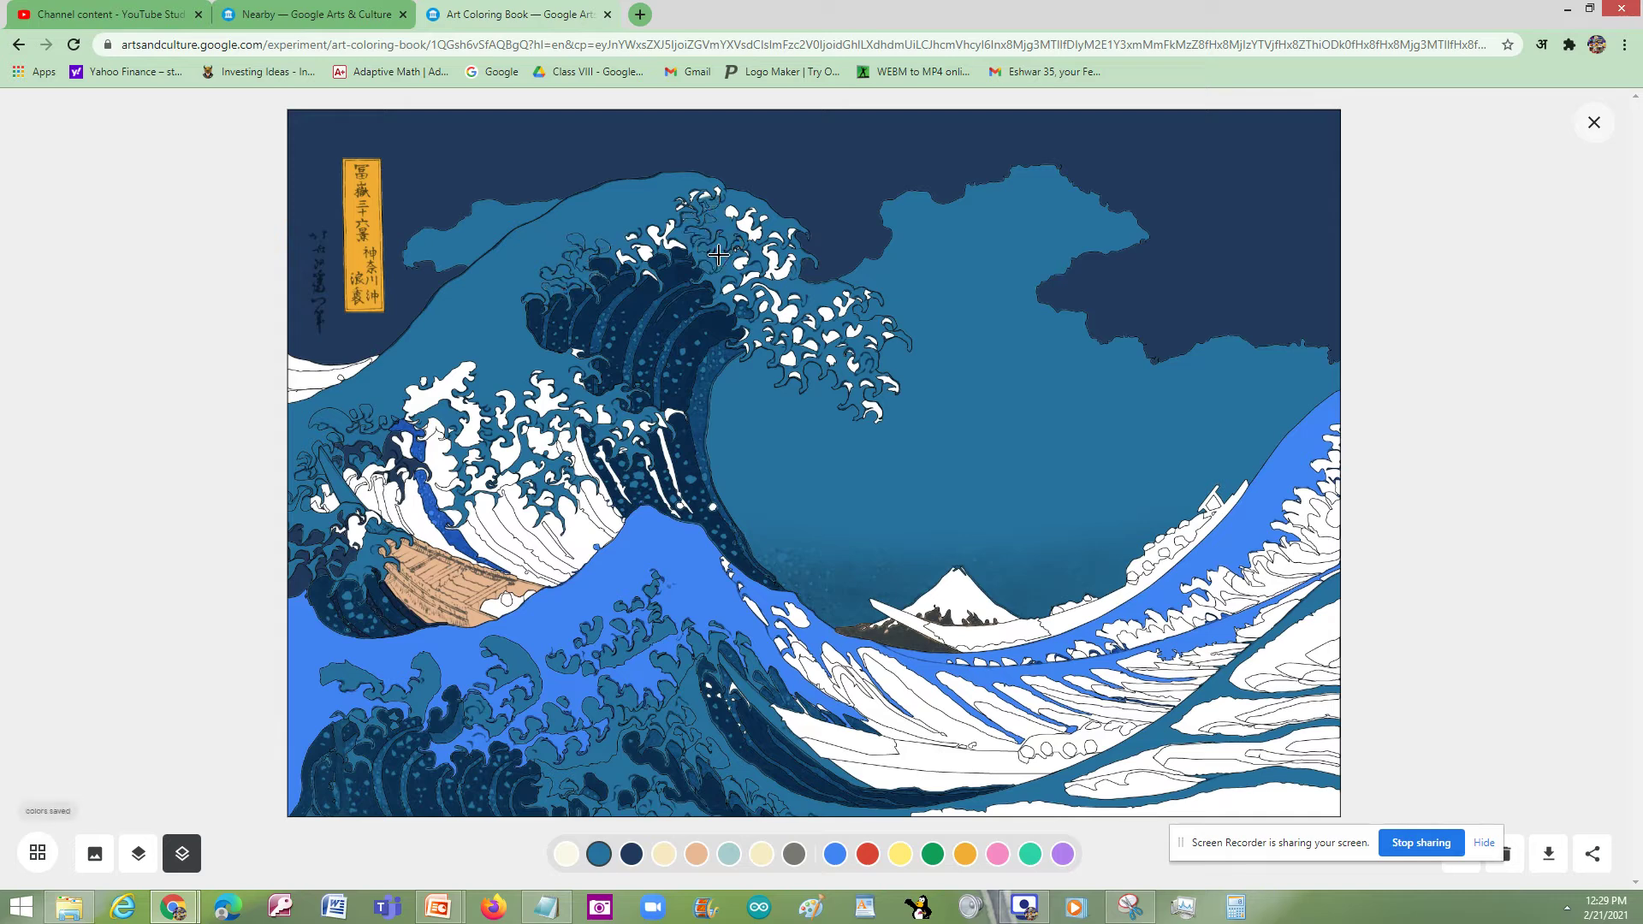
{"action": "left_click", "coordinate": [756, 291]}
{"action": "left_click", "coordinate": [774, 310]}
{"action": "left_click", "coordinate": [778, 267]}
{"action": "left_click", "coordinate": [741, 259]}
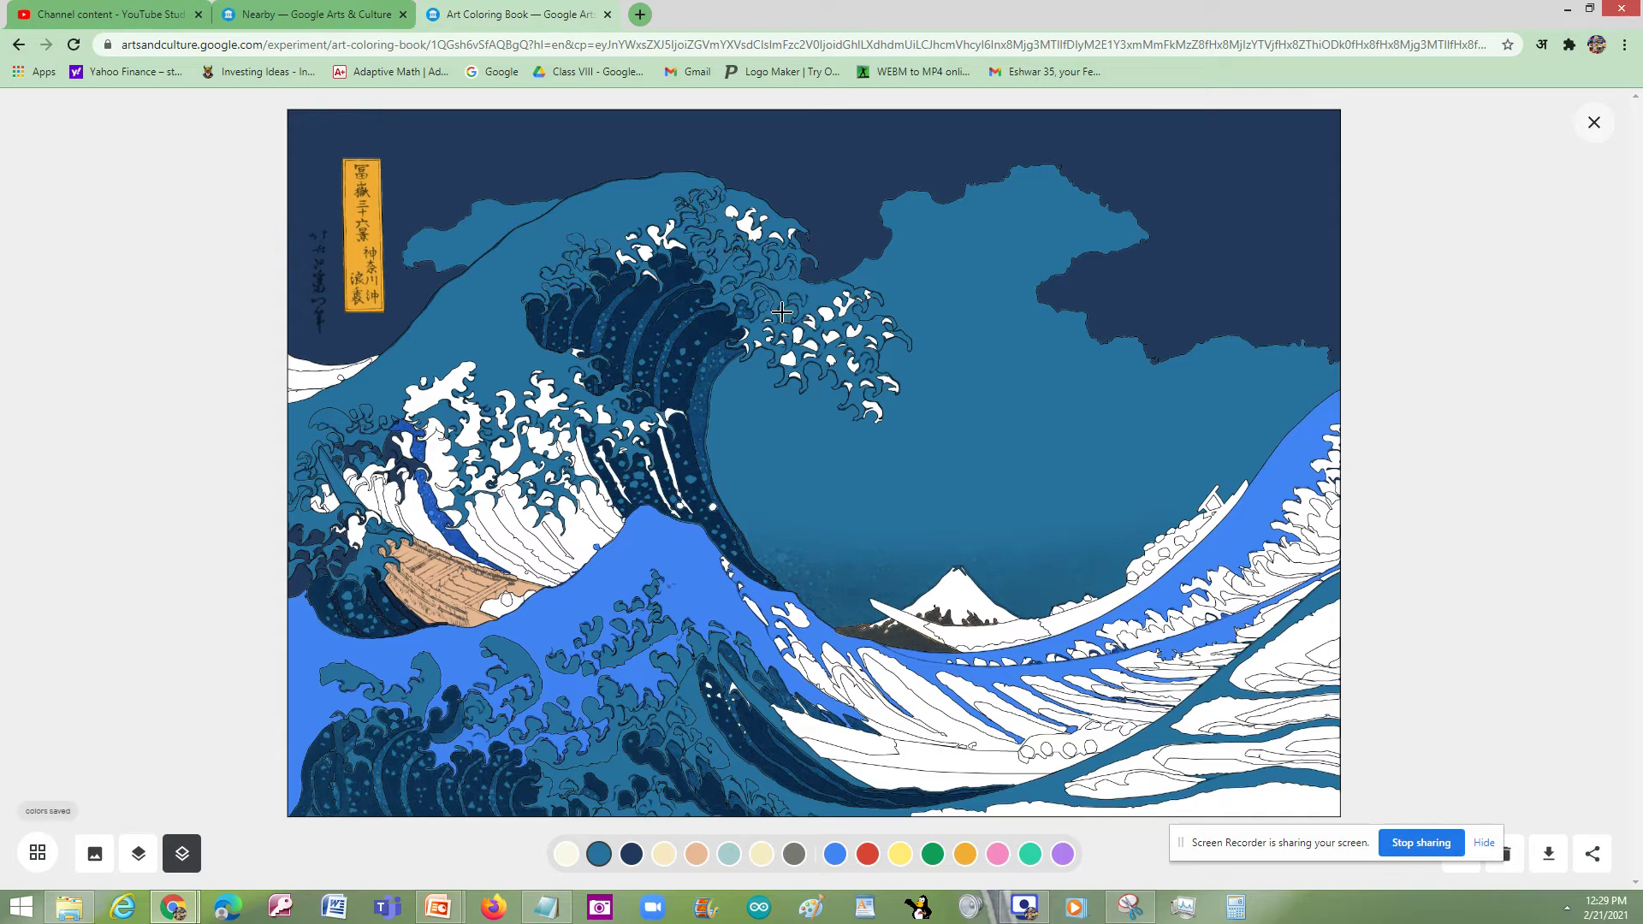
{"action": "left_click", "coordinate": [741, 223]}
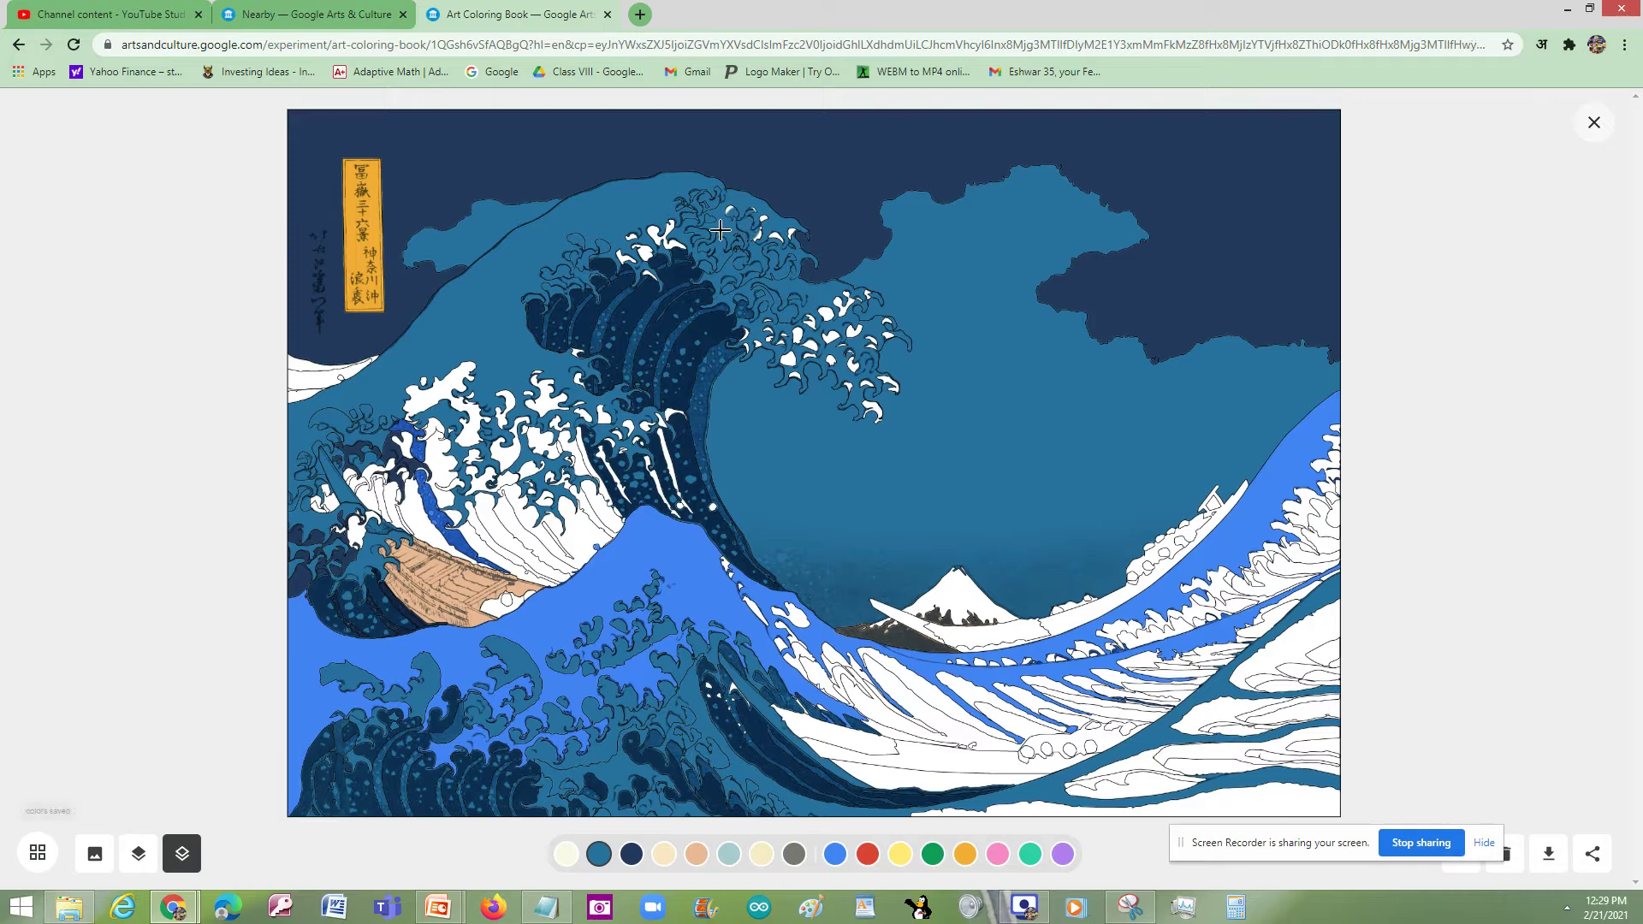
{"action": "left_click", "coordinate": [662, 238]}
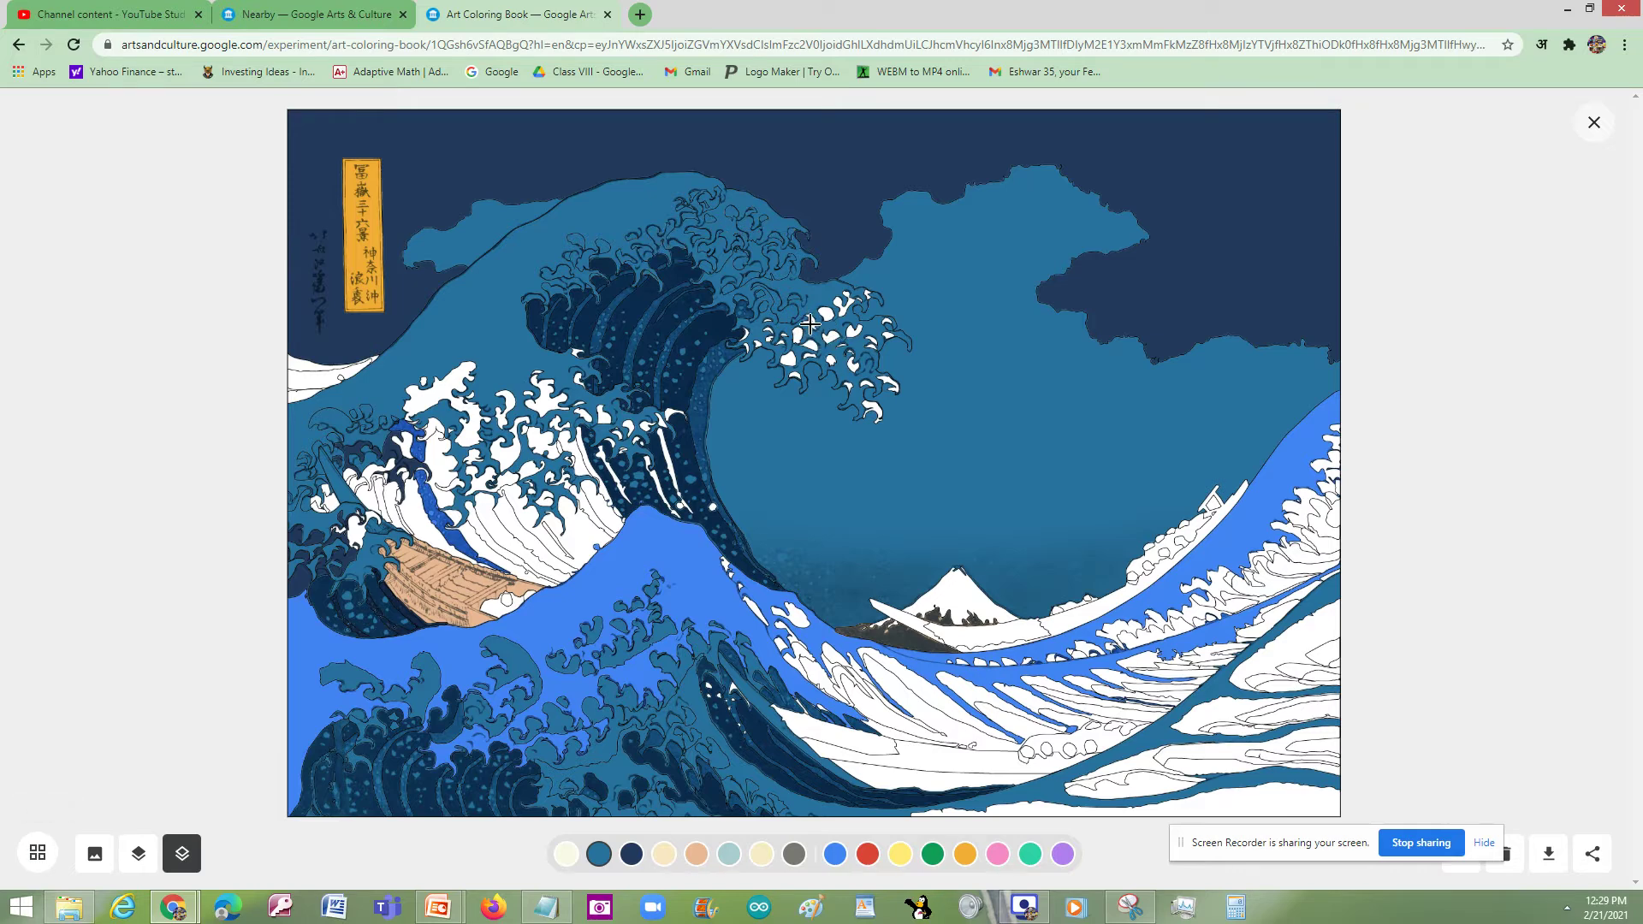
Step: Fill the foam claws at the large wave's tip and the stripes and foam at the base of its curl with teal blue
{"action": "left_click", "coordinate": [794, 339]}
{"action": "left_click", "coordinate": [769, 340]}
{"action": "left_click", "coordinate": [888, 382]}
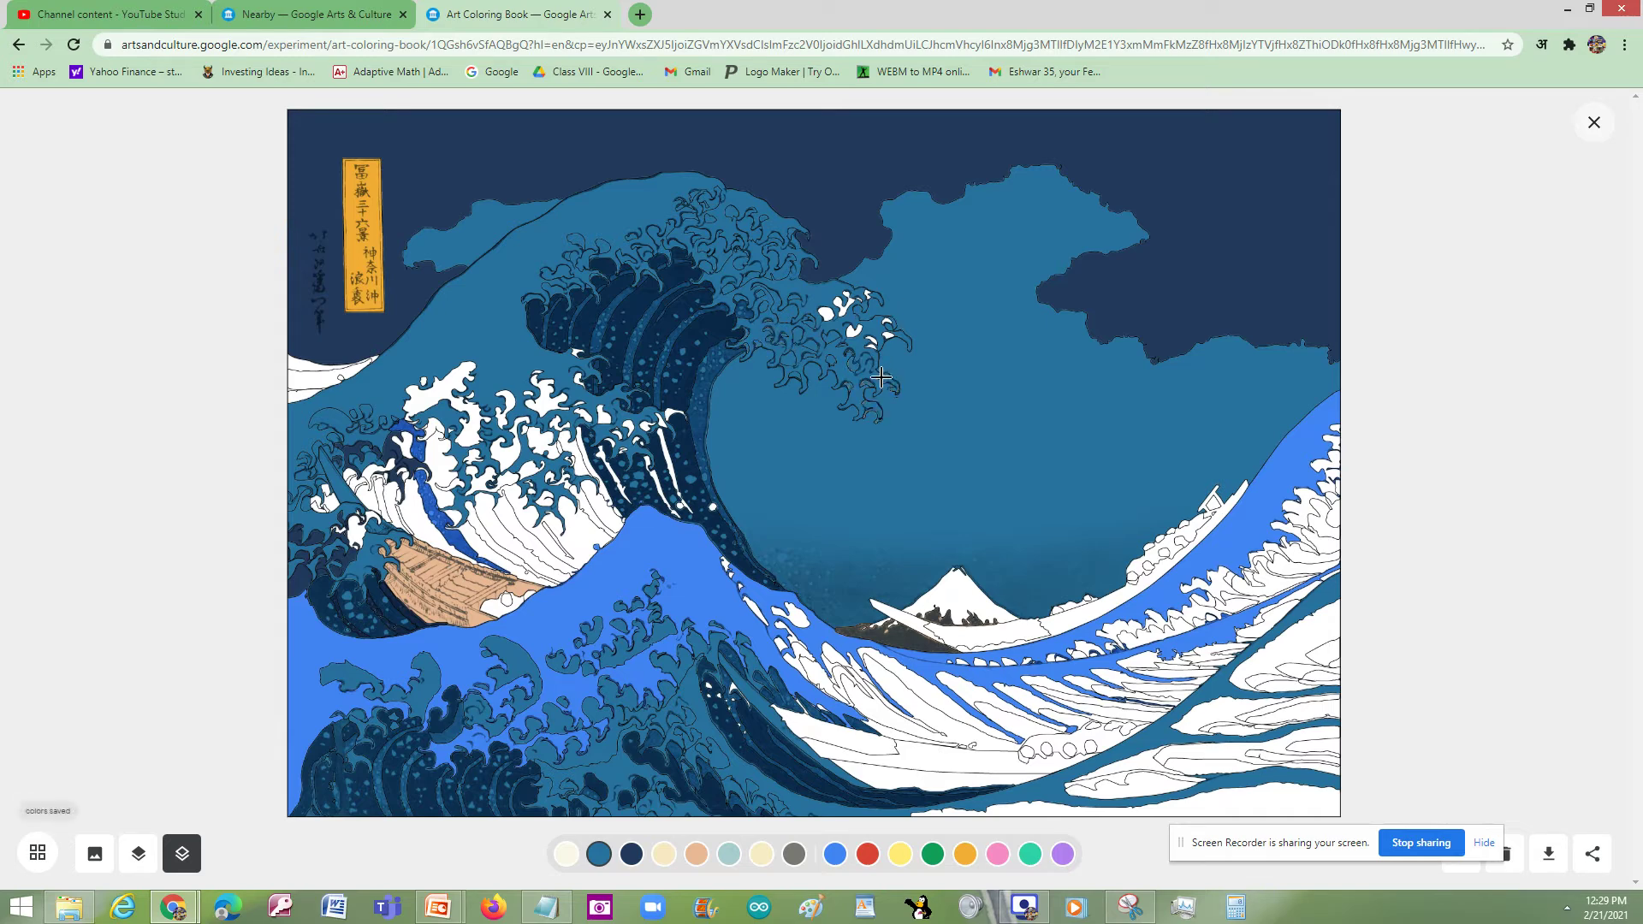
{"action": "left_click", "coordinate": [848, 312]}
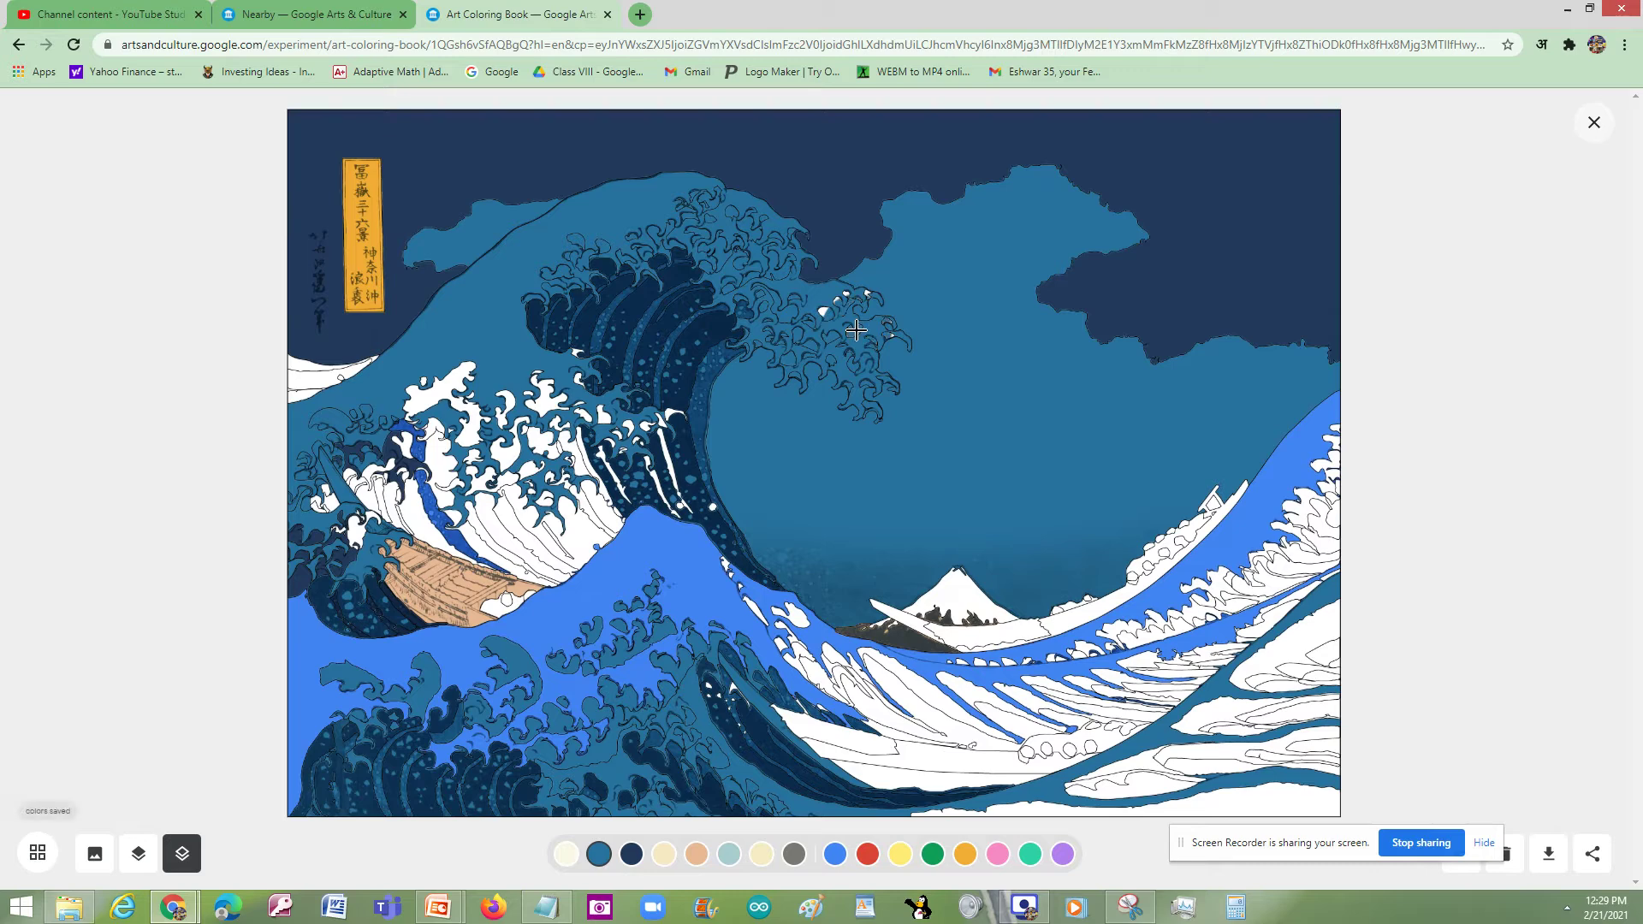
{"action": "left_click", "coordinate": [618, 488]}
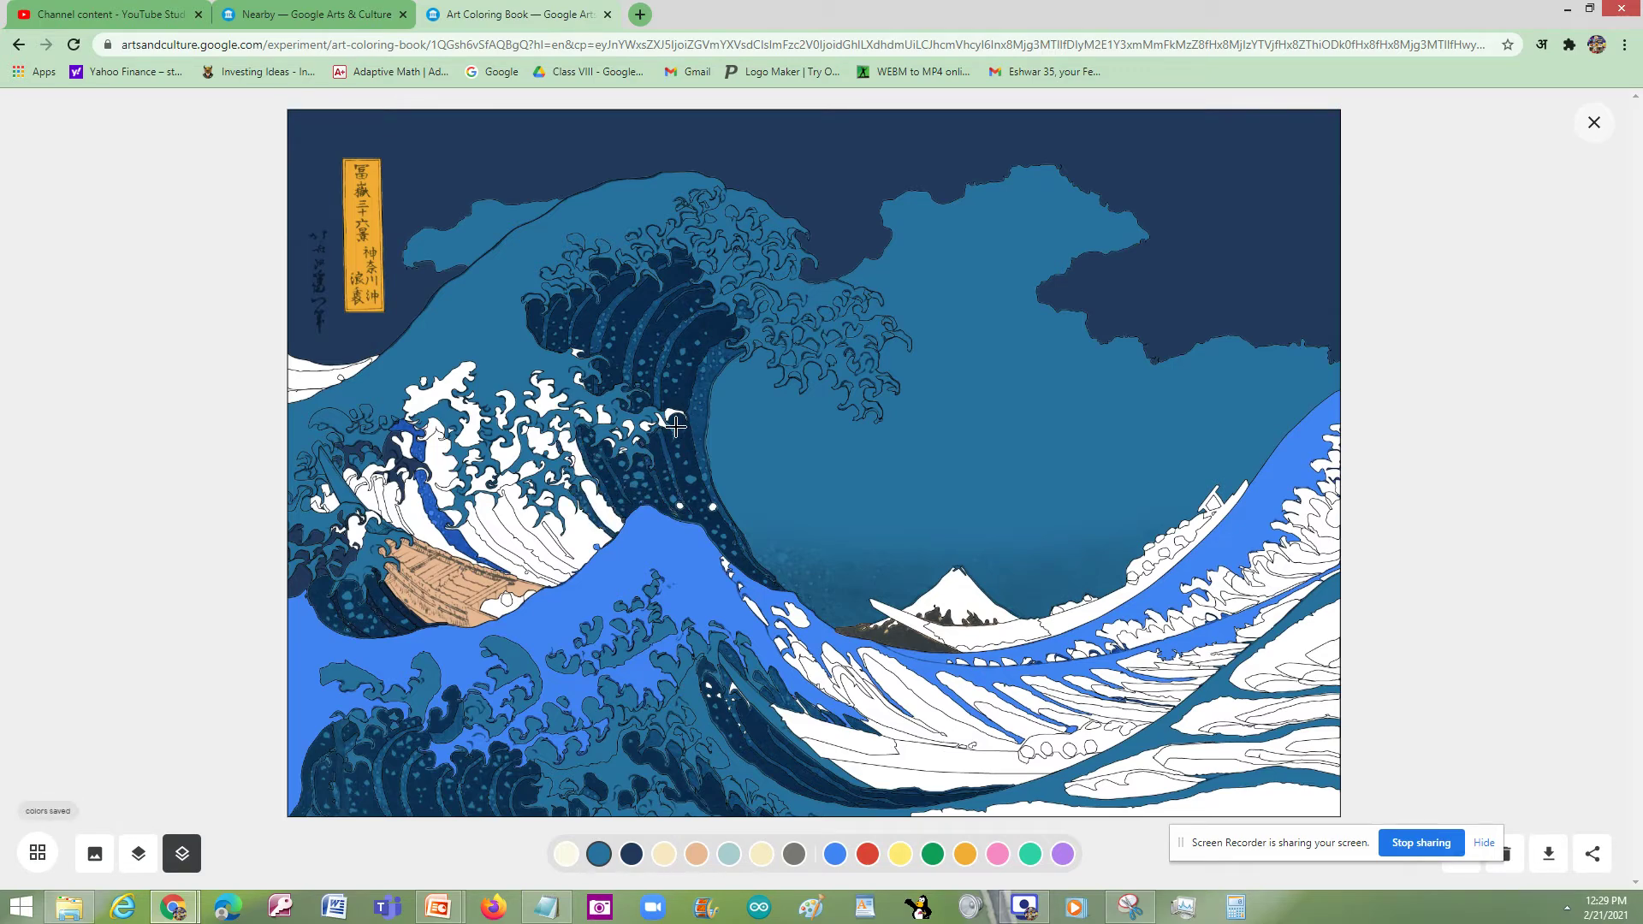
{"action": "left_click", "coordinate": [648, 428]}
Step: Recolor the bright blue front wave teal blue and fill white streaks in the central trough with the same color
{"action": "left_click", "coordinate": [949, 755]}
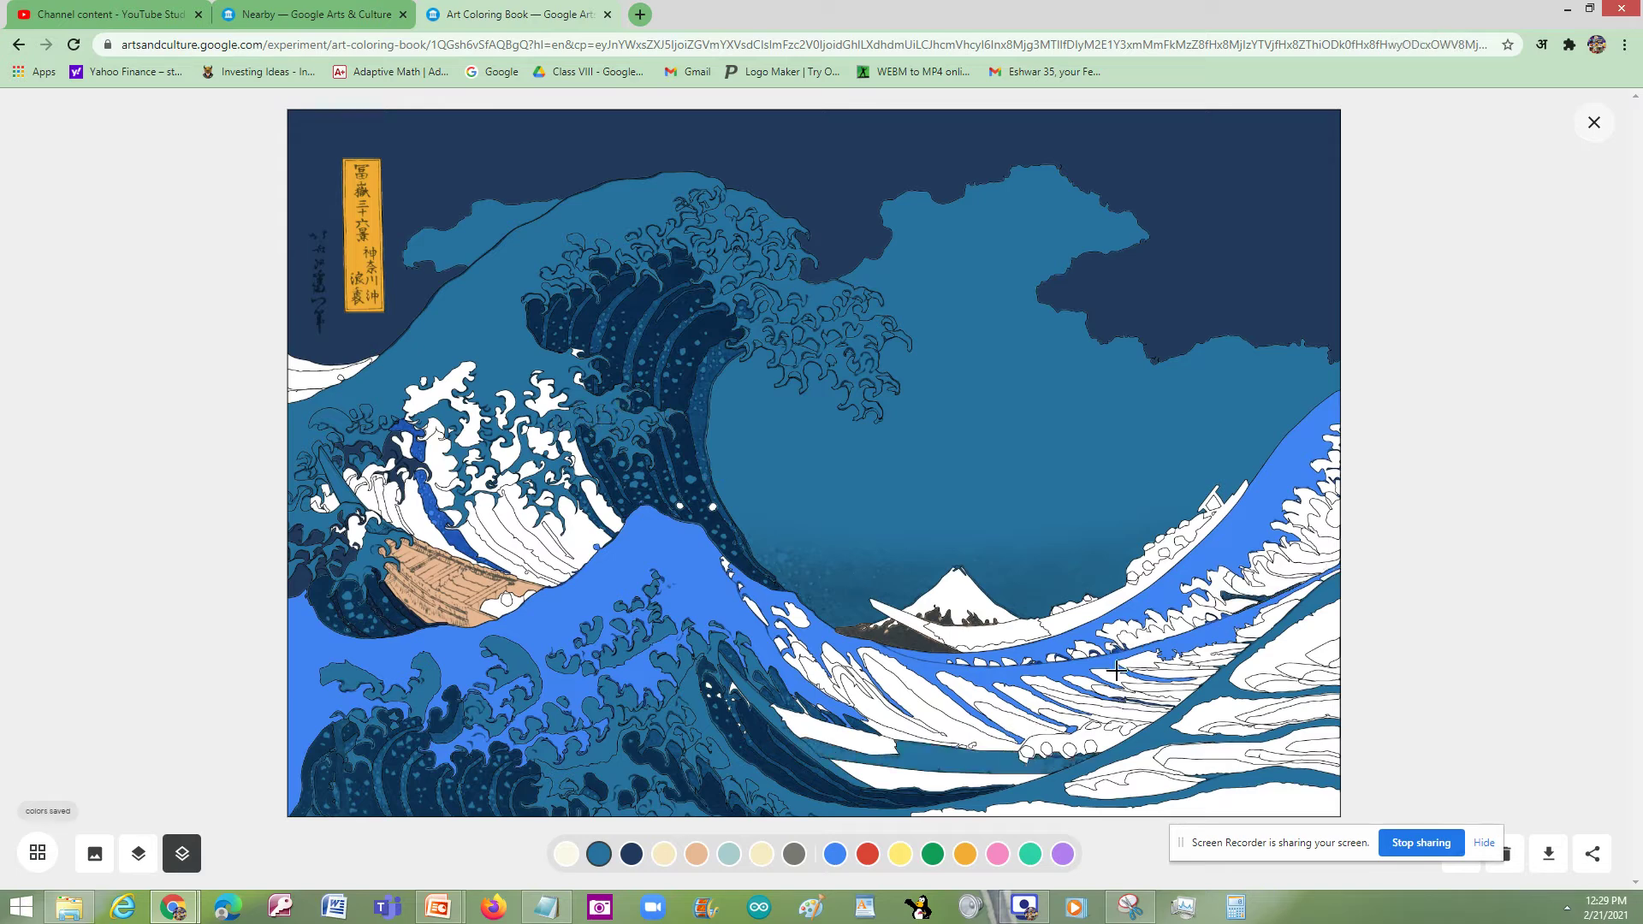
{"action": "left_click", "coordinate": [1145, 678]}
{"action": "left_click", "coordinate": [1137, 704]}
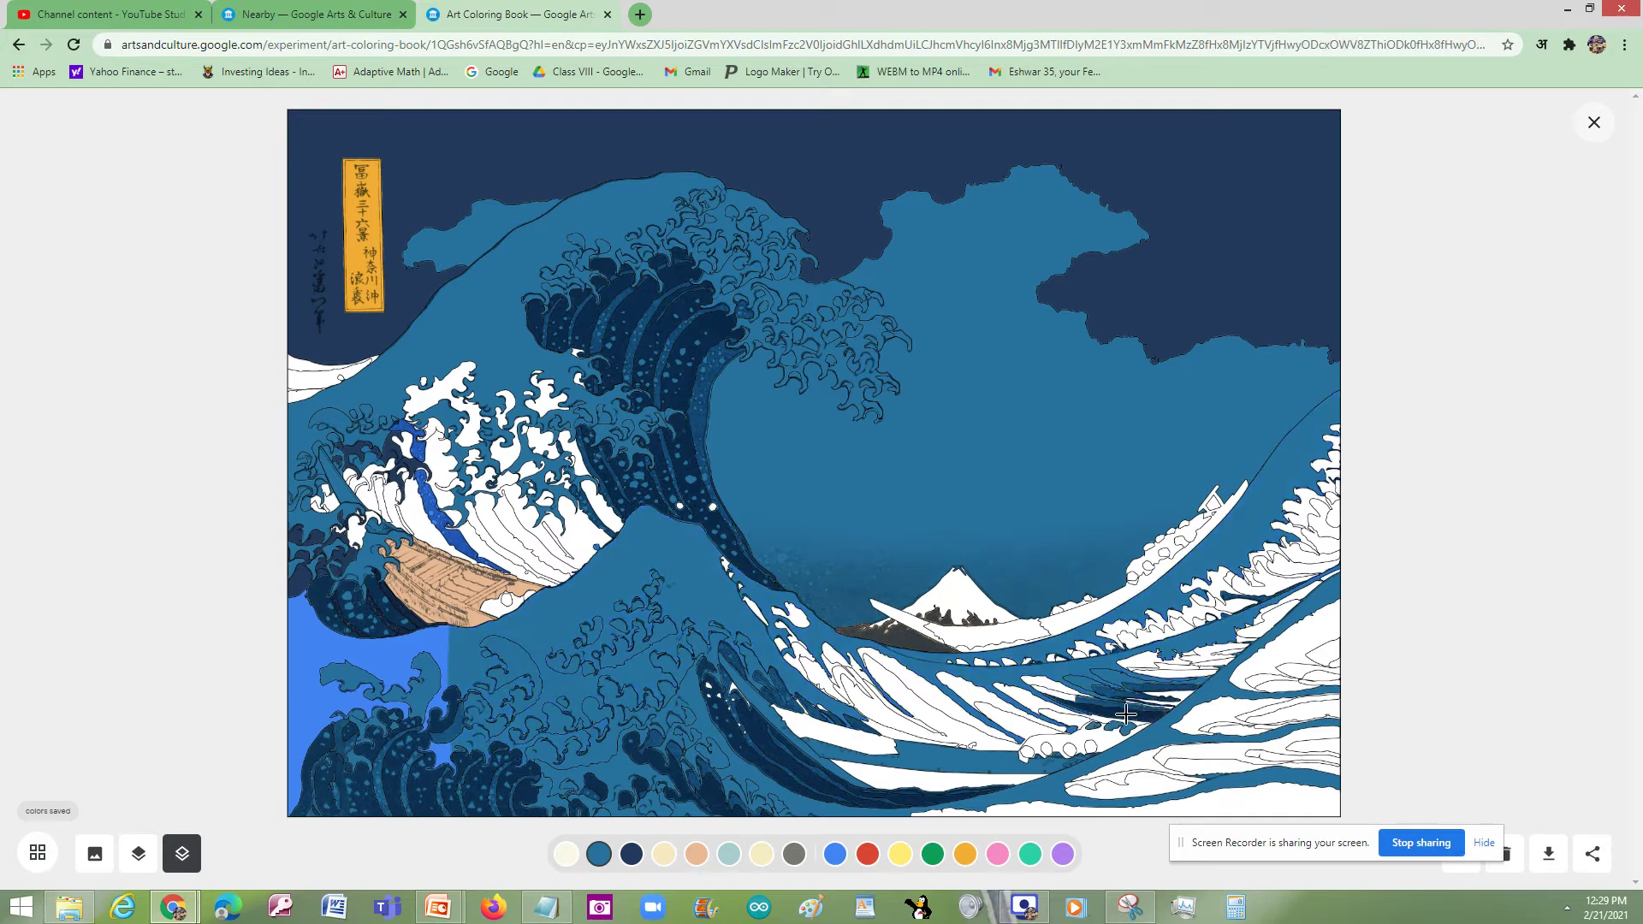
{"action": "left_click", "coordinate": [1040, 726]}
{"action": "left_click", "coordinate": [978, 737]}
{"action": "left_click", "coordinate": [807, 732]}
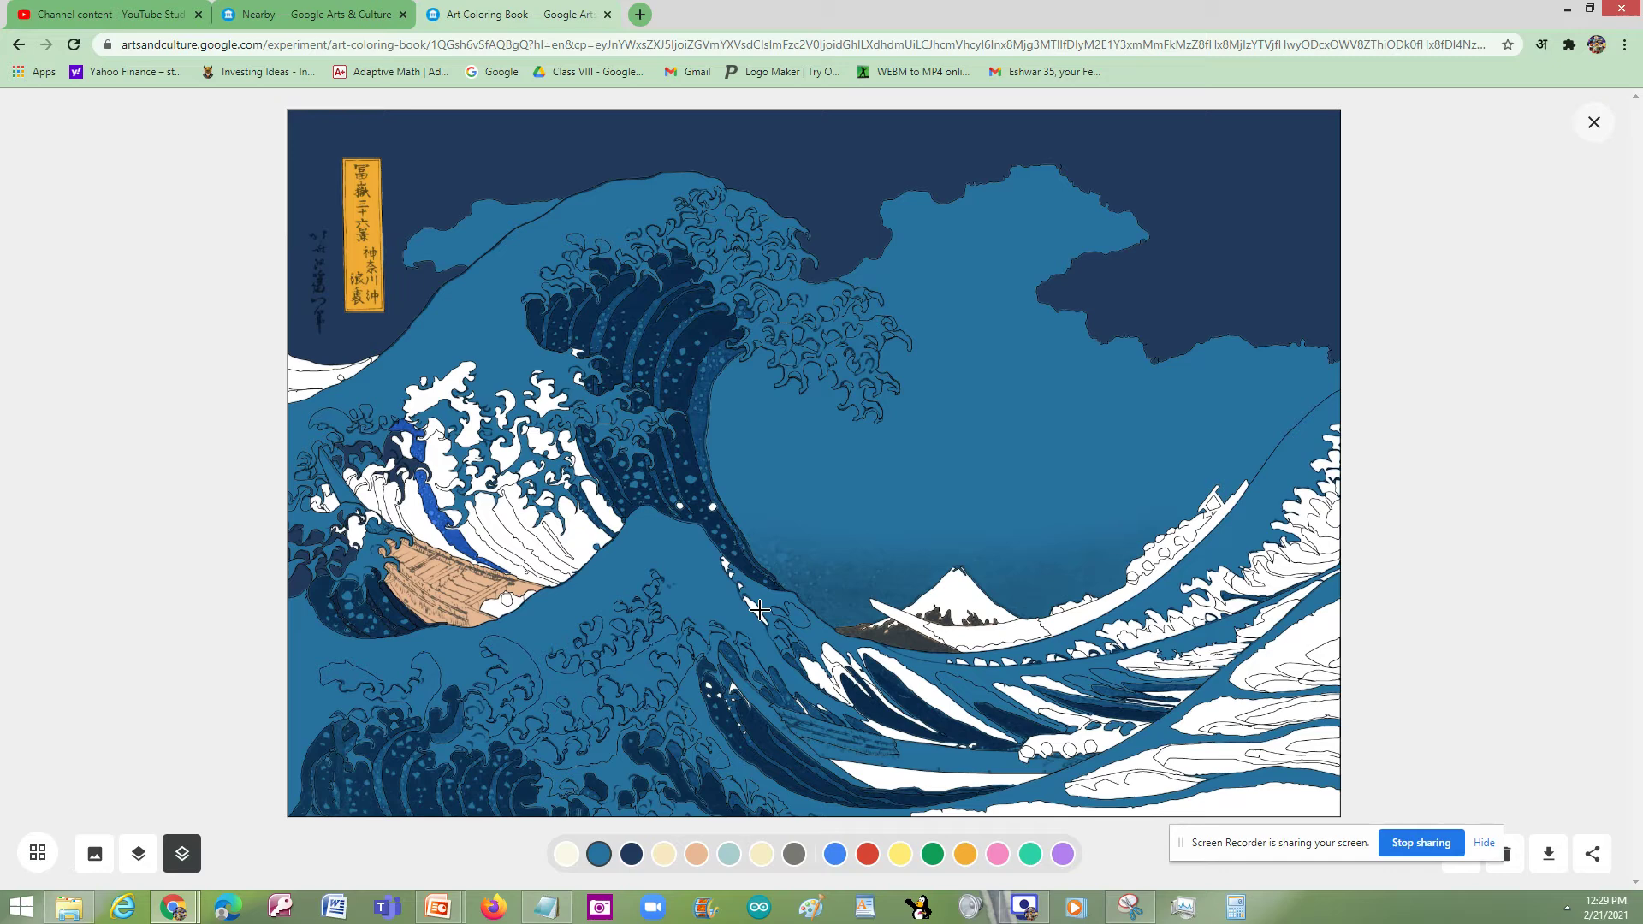
Step: Fill the upper white bands on the right foreground wave with teal blue
{"action": "left_click", "coordinate": [1300, 661]}
{"action": "left_click", "coordinate": [1318, 641]}
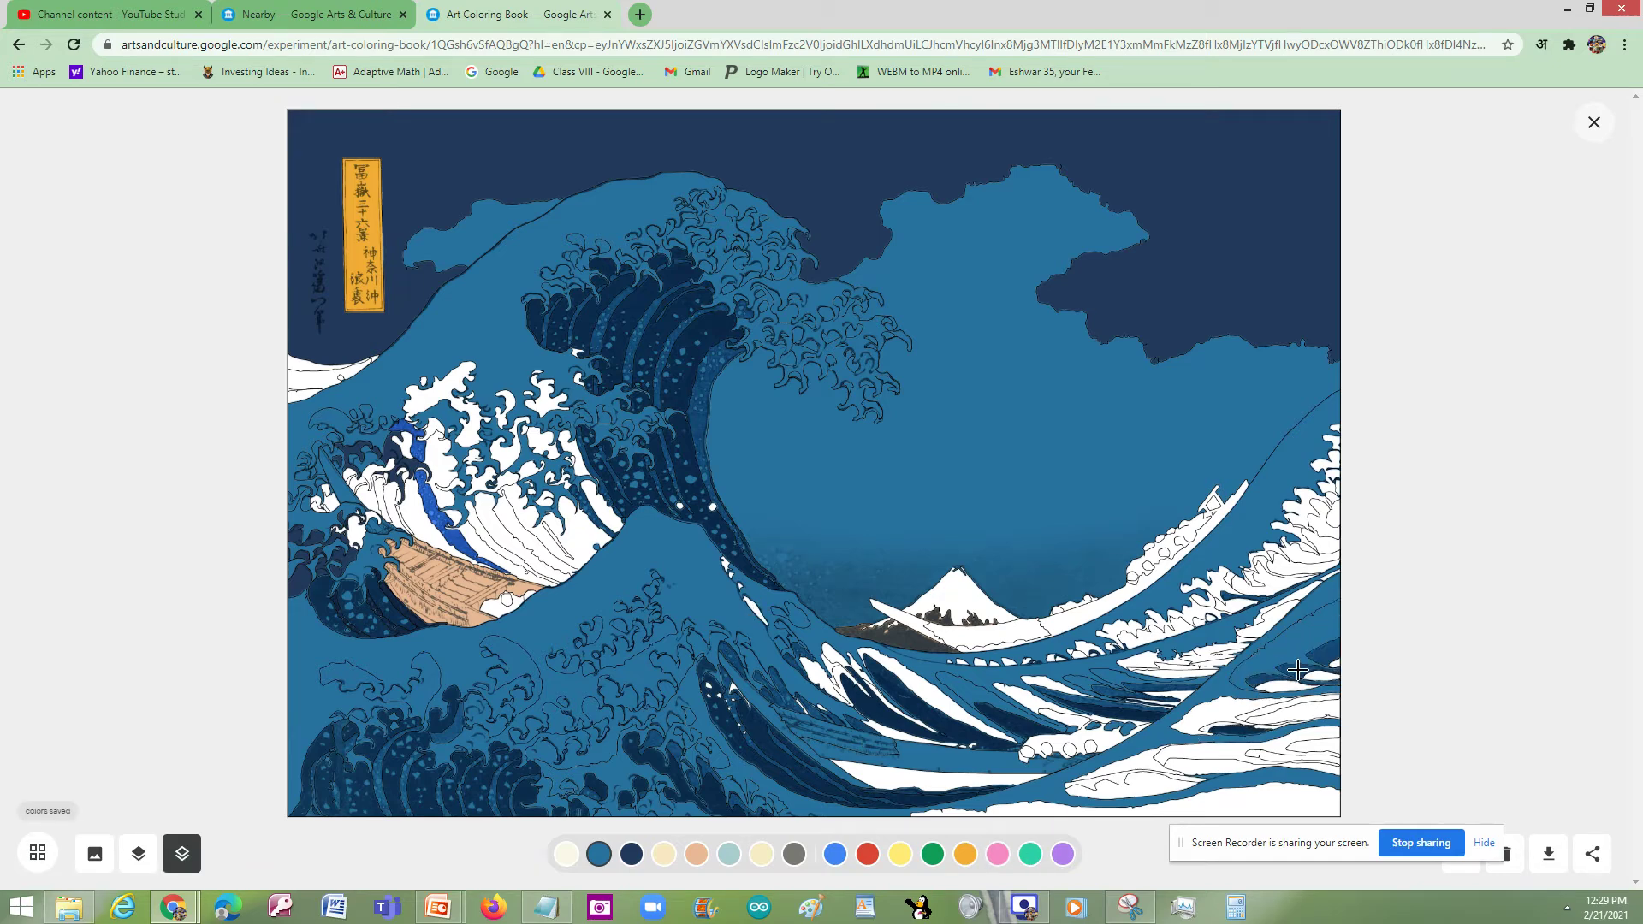
{"action": "left_click", "coordinate": [1298, 685]}
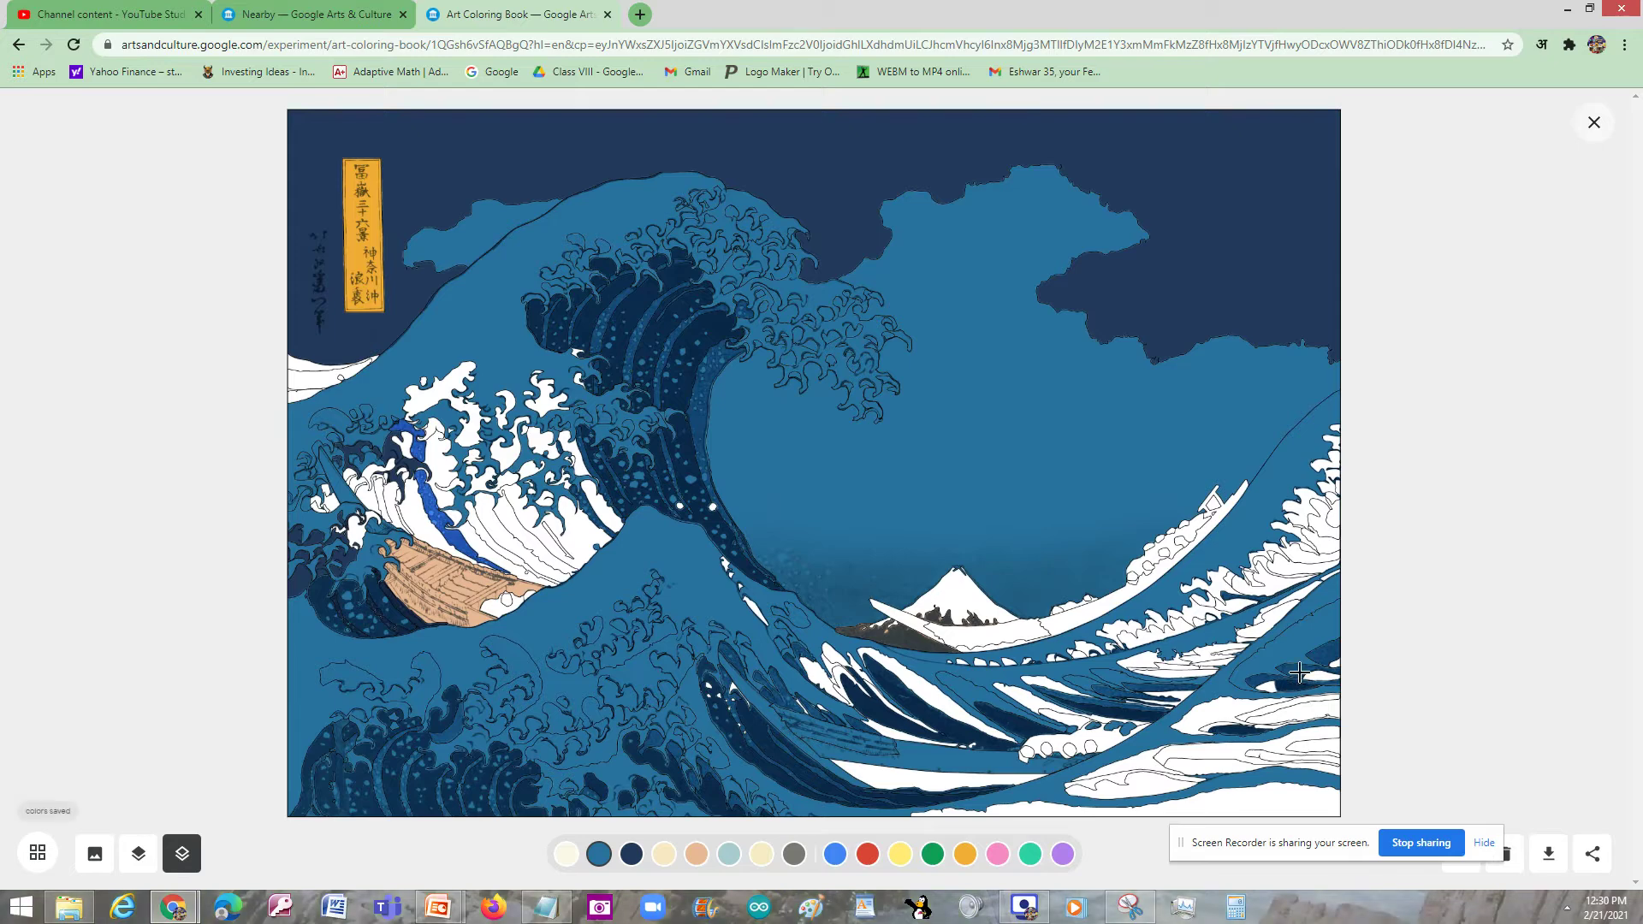
{"action": "left_click", "coordinate": [1337, 664]}
Step: Fill the middle and lower white bands on the right foreground wave with teal blue
{"action": "left_click", "coordinate": [1243, 763]}
{"action": "left_click", "coordinate": [1283, 799]}
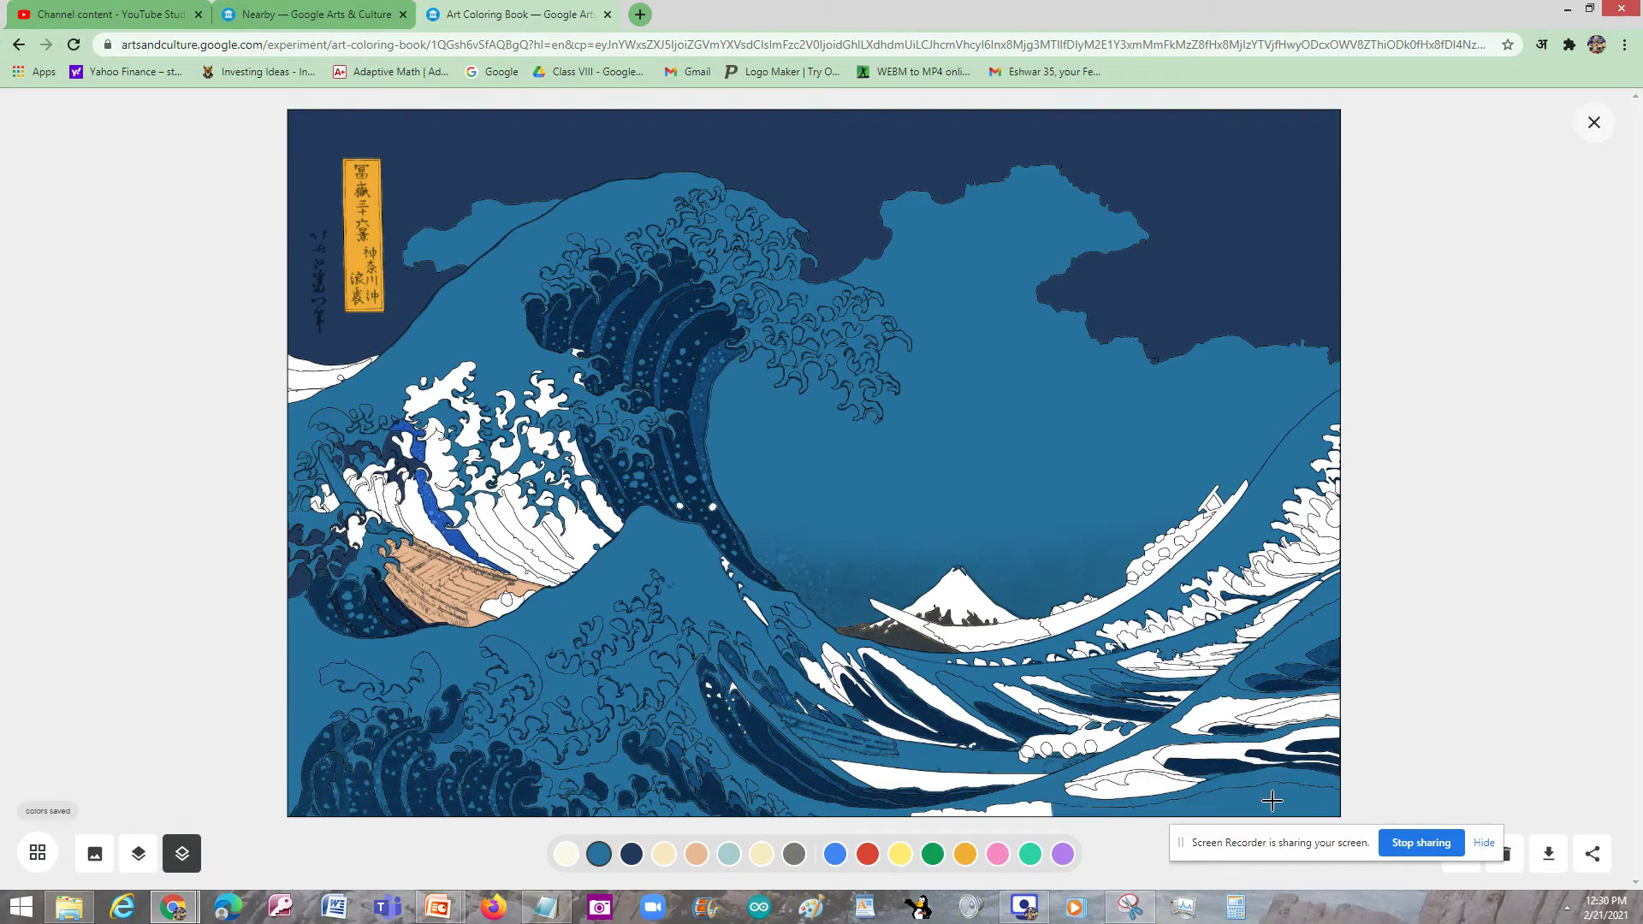
{"action": "left_click", "coordinate": [1166, 783]}
{"action": "left_click", "coordinate": [1105, 781]}
{"action": "left_click", "coordinate": [1135, 768]}
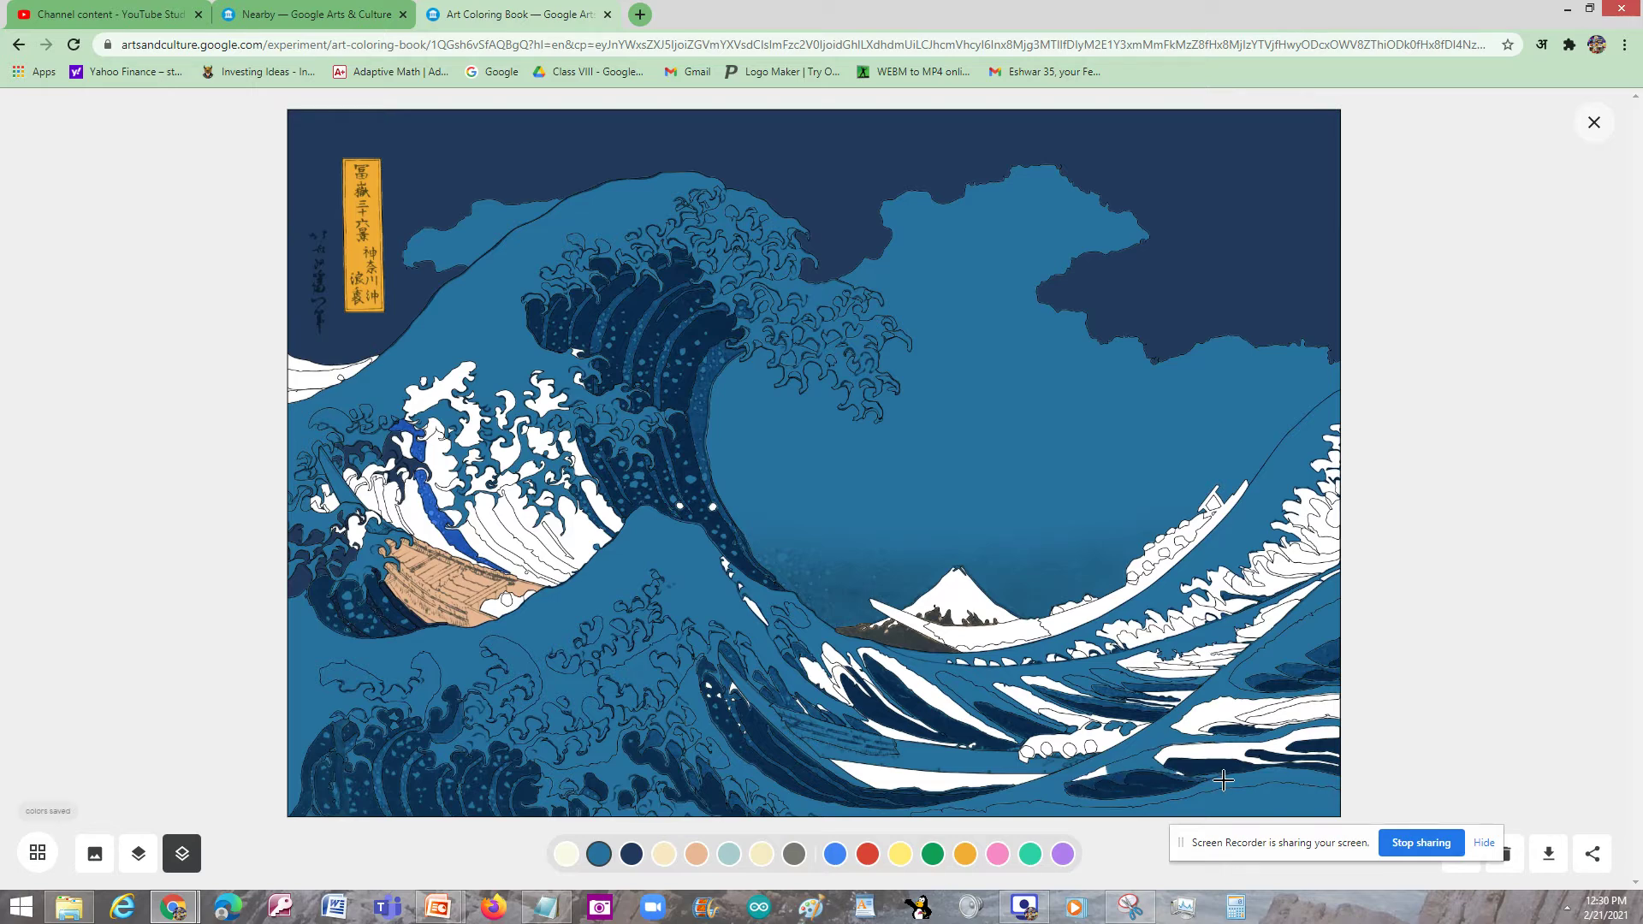
{"action": "left_click", "coordinate": [1197, 755]}
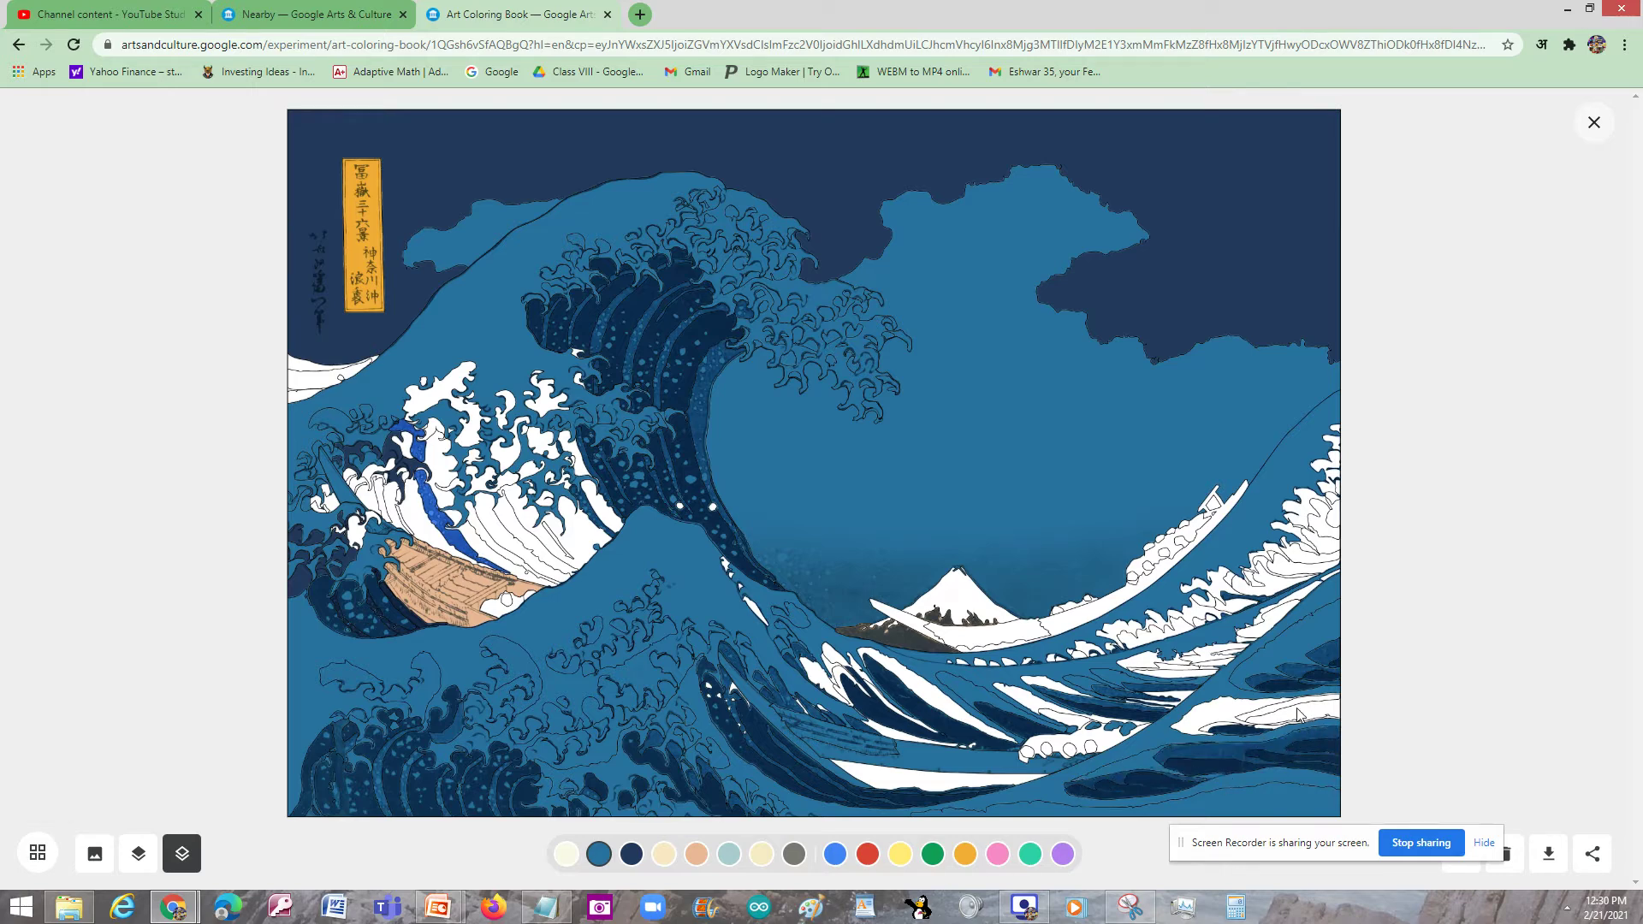
{"action": "left_click", "coordinate": [1298, 715]}
{"action": "left_click", "coordinate": [1255, 712]}
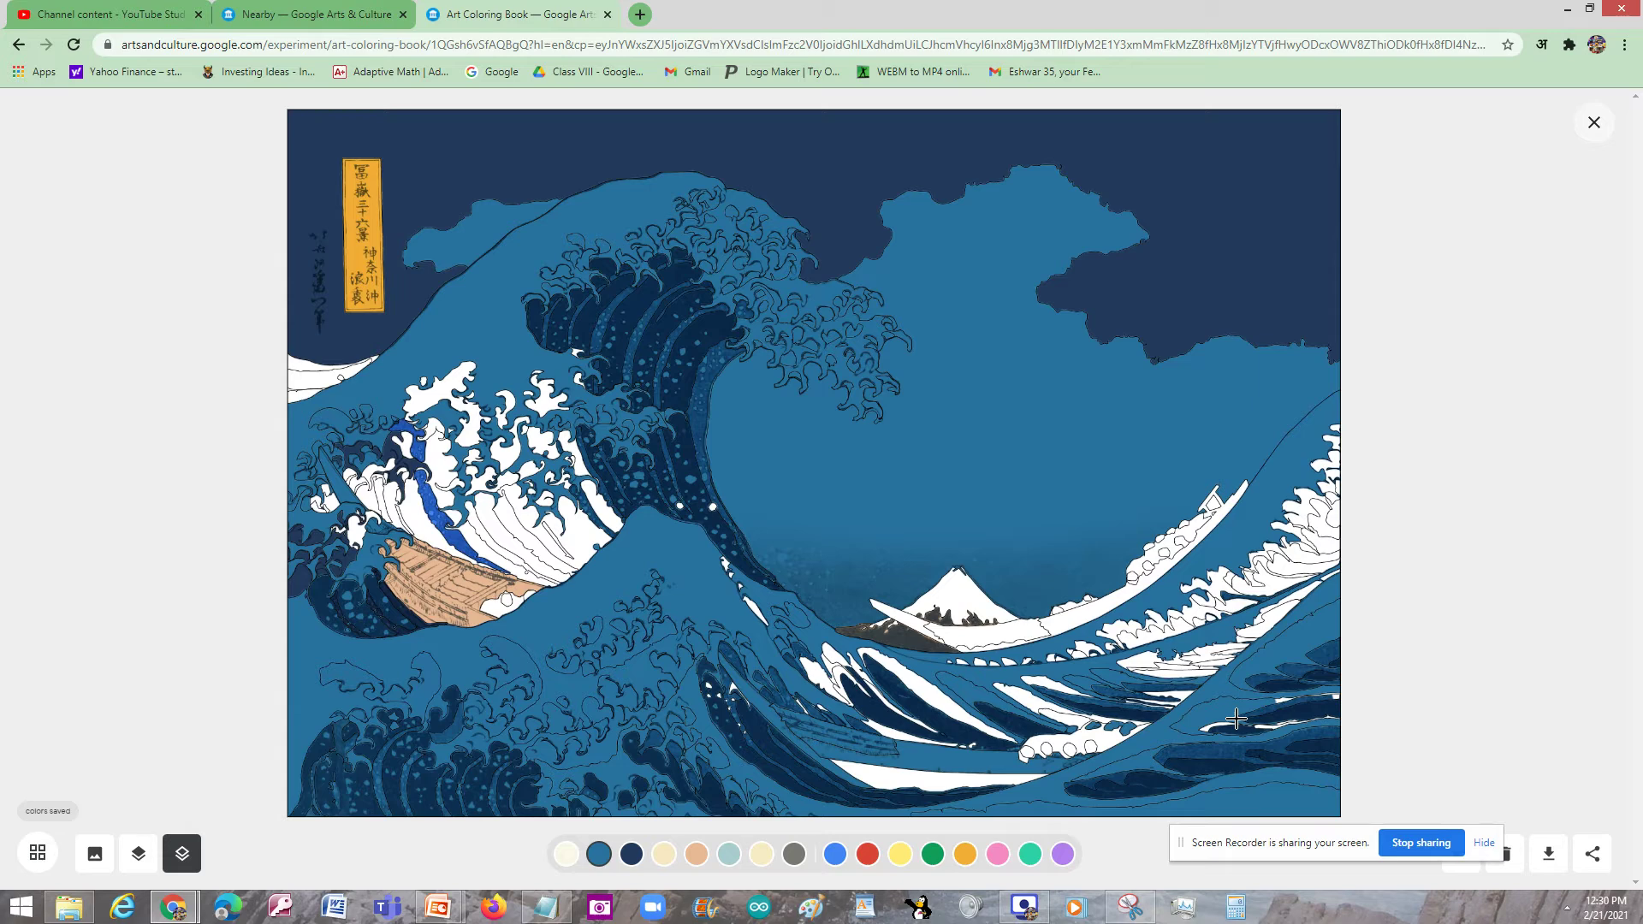
{"action": "left_click", "coordinate": [1264, 727]}
Step: Color the boat to the right of the snowy mountain gray
{"action": "left_click", "coordinate": [1108, 602]}
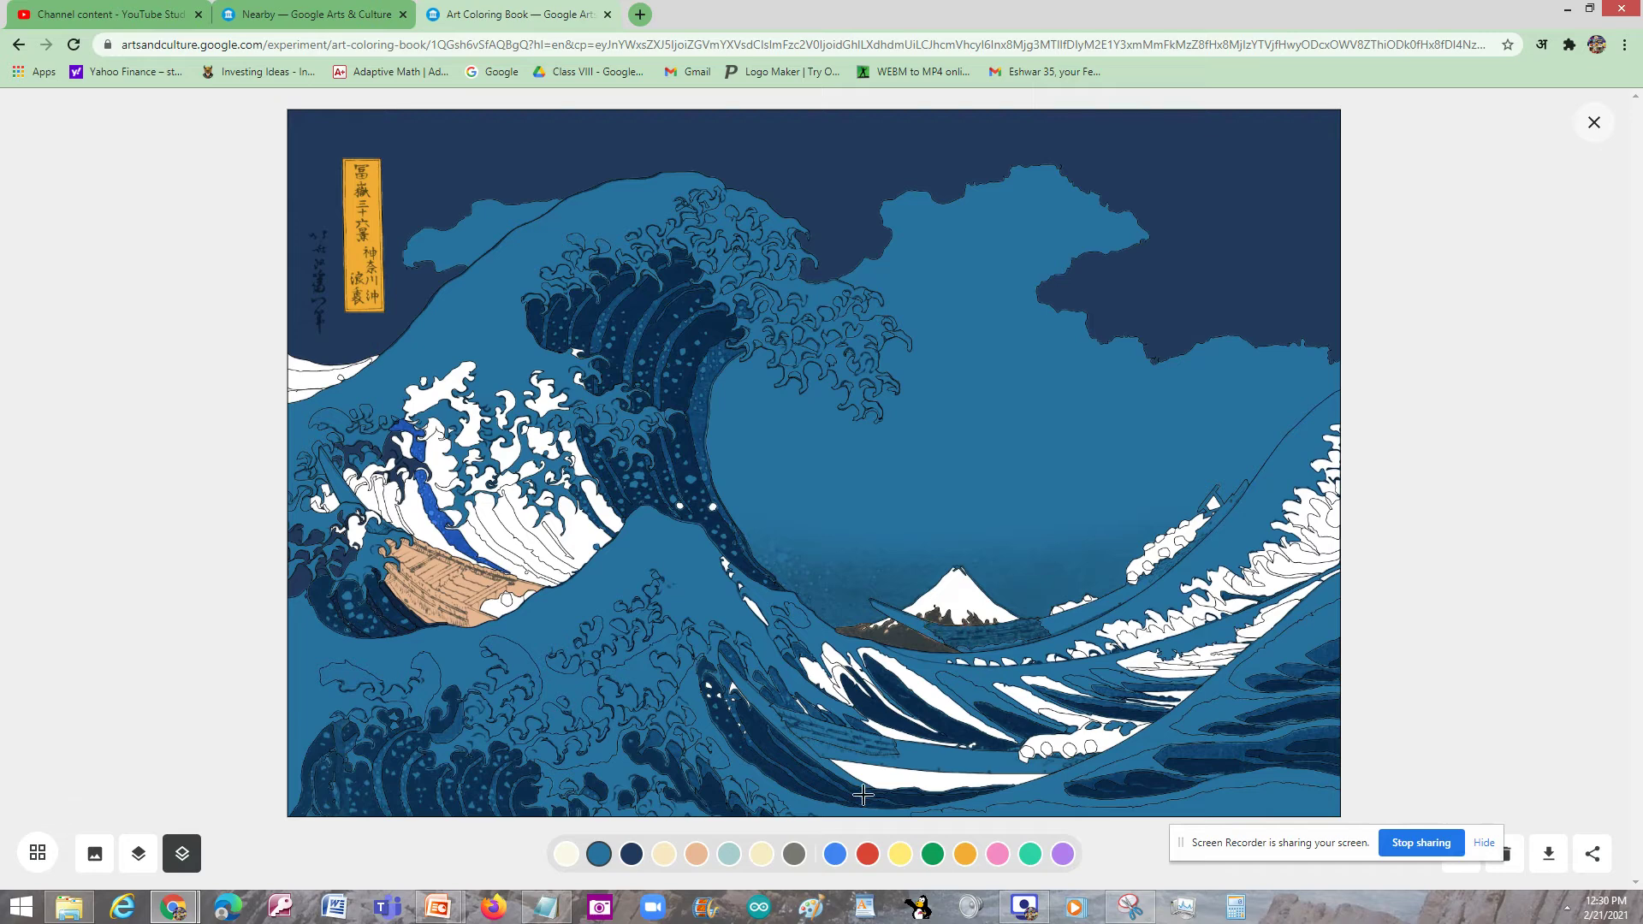
{"action": "left_click", "coordinate": [793, 854]}
{"action": "left_click", "coordinate": [1091, 609]}
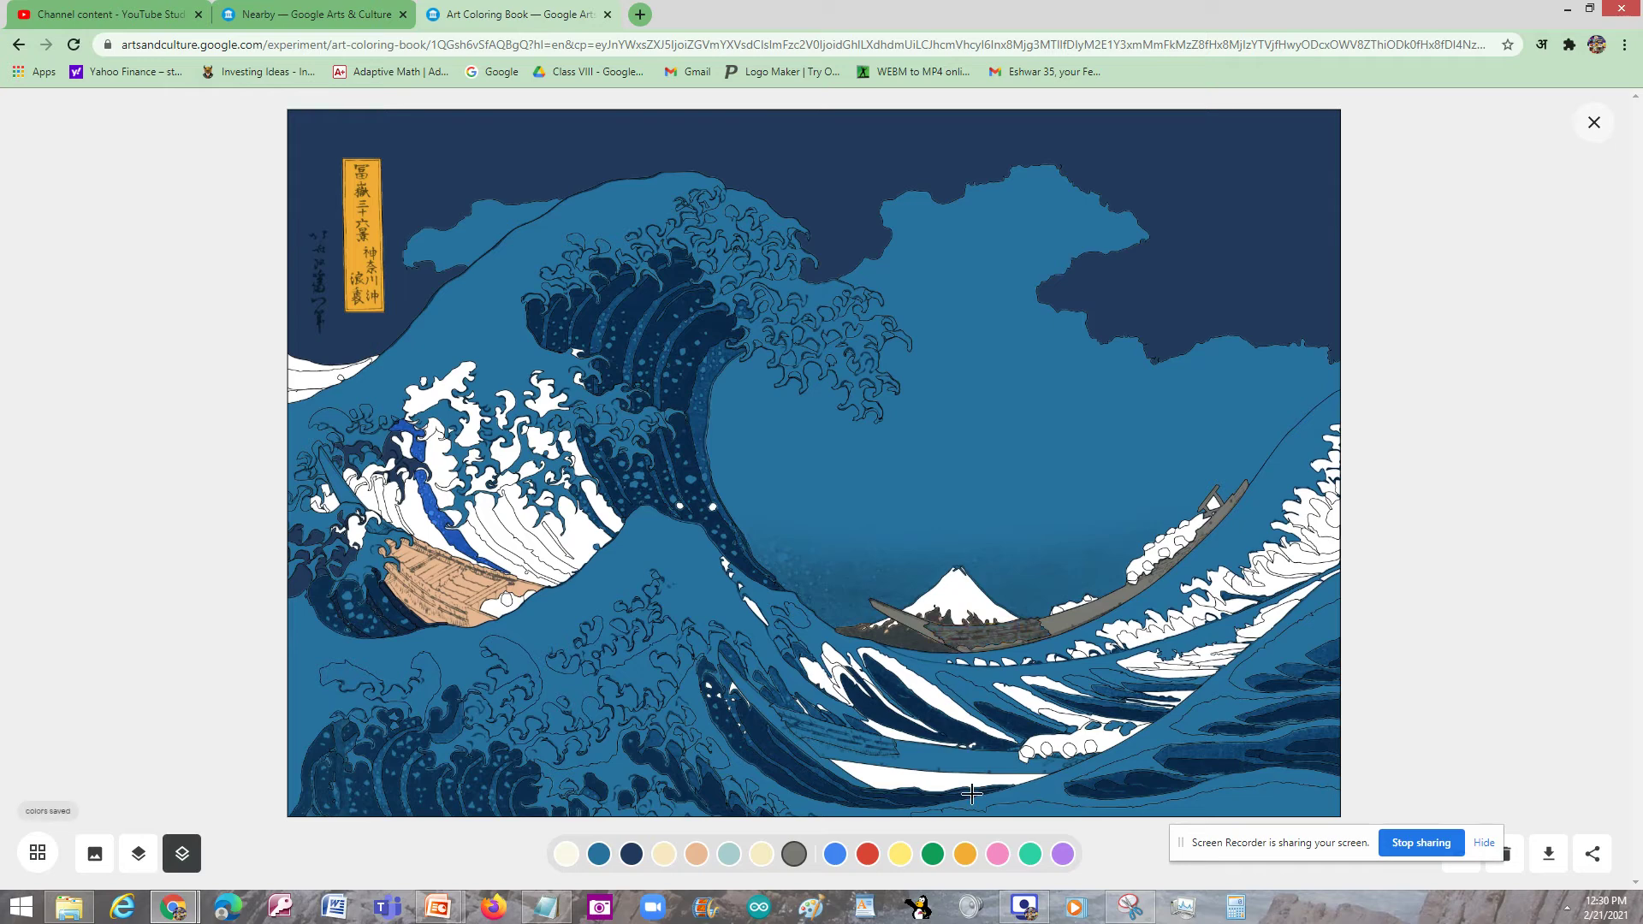
Step: Fill the rowers and the small frame at the tip of the gray boat with bright blue
{"action": "left_click", "coordinate": [835, 854]}
{"action": "left_click", "coordinate": [1180, 532]}
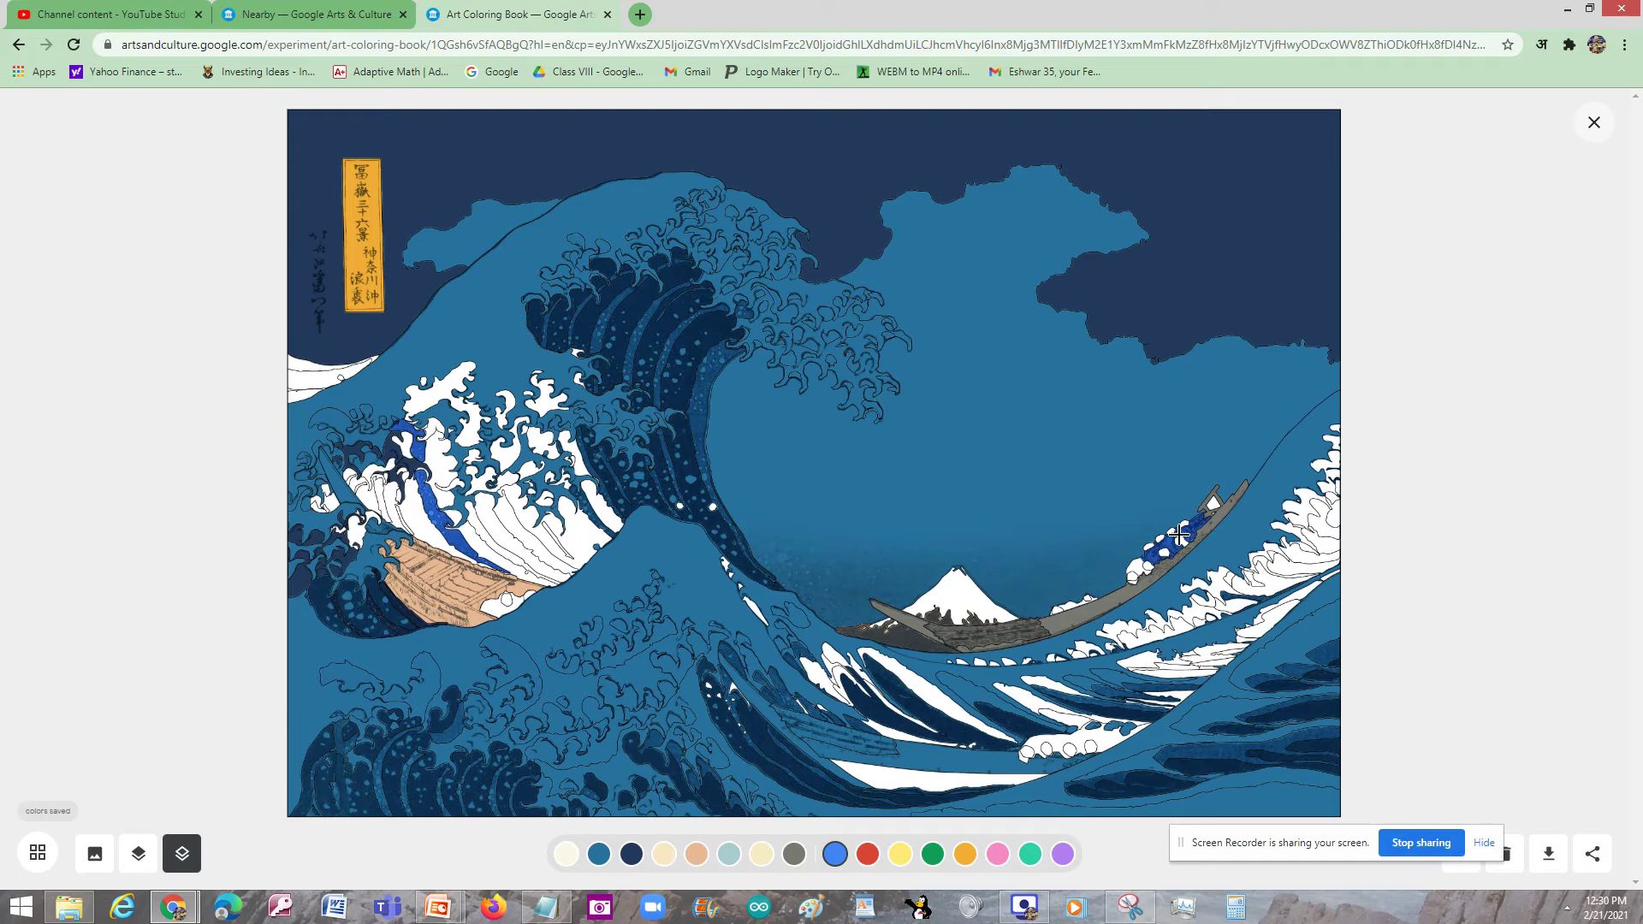
{"action": "left_click", "coordinate": [1138, 570]}
{"action": "left_click", "coordinate": [1171, 545]}
{"action": "left_click", "coordinate": [1158, 539]}
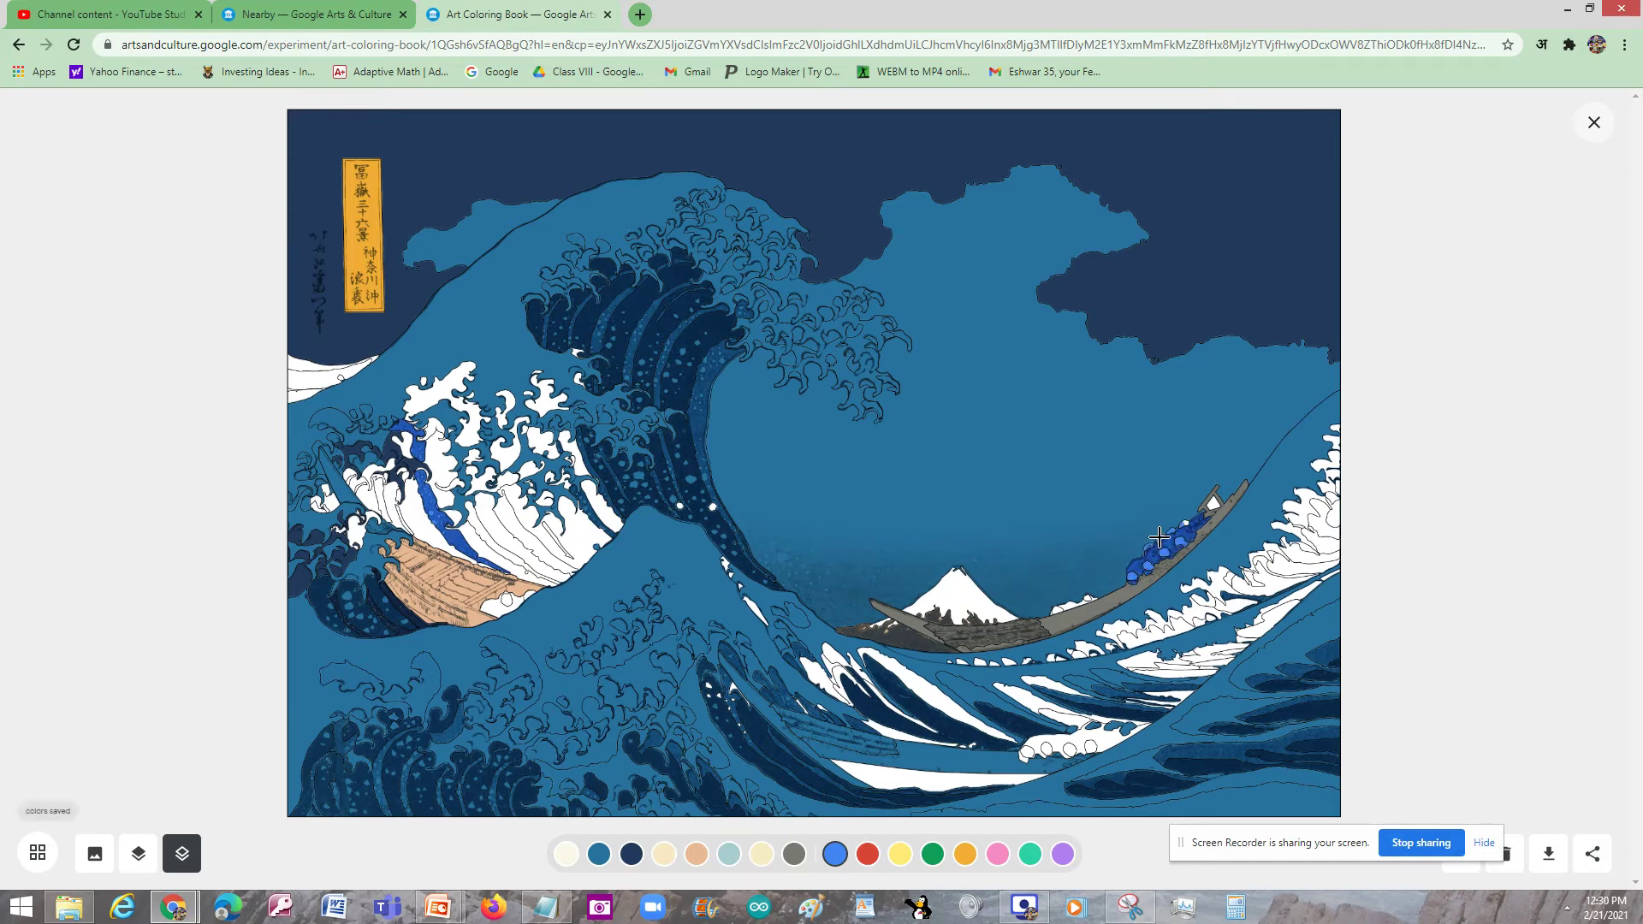
{"action": "left_click", "coordinate": [1214, 504]}
Step: Color parts of the right wave's foam bright blue and restore the wave body to teal blue
{"action": "left_click", "coordinate": [1276, 534]}
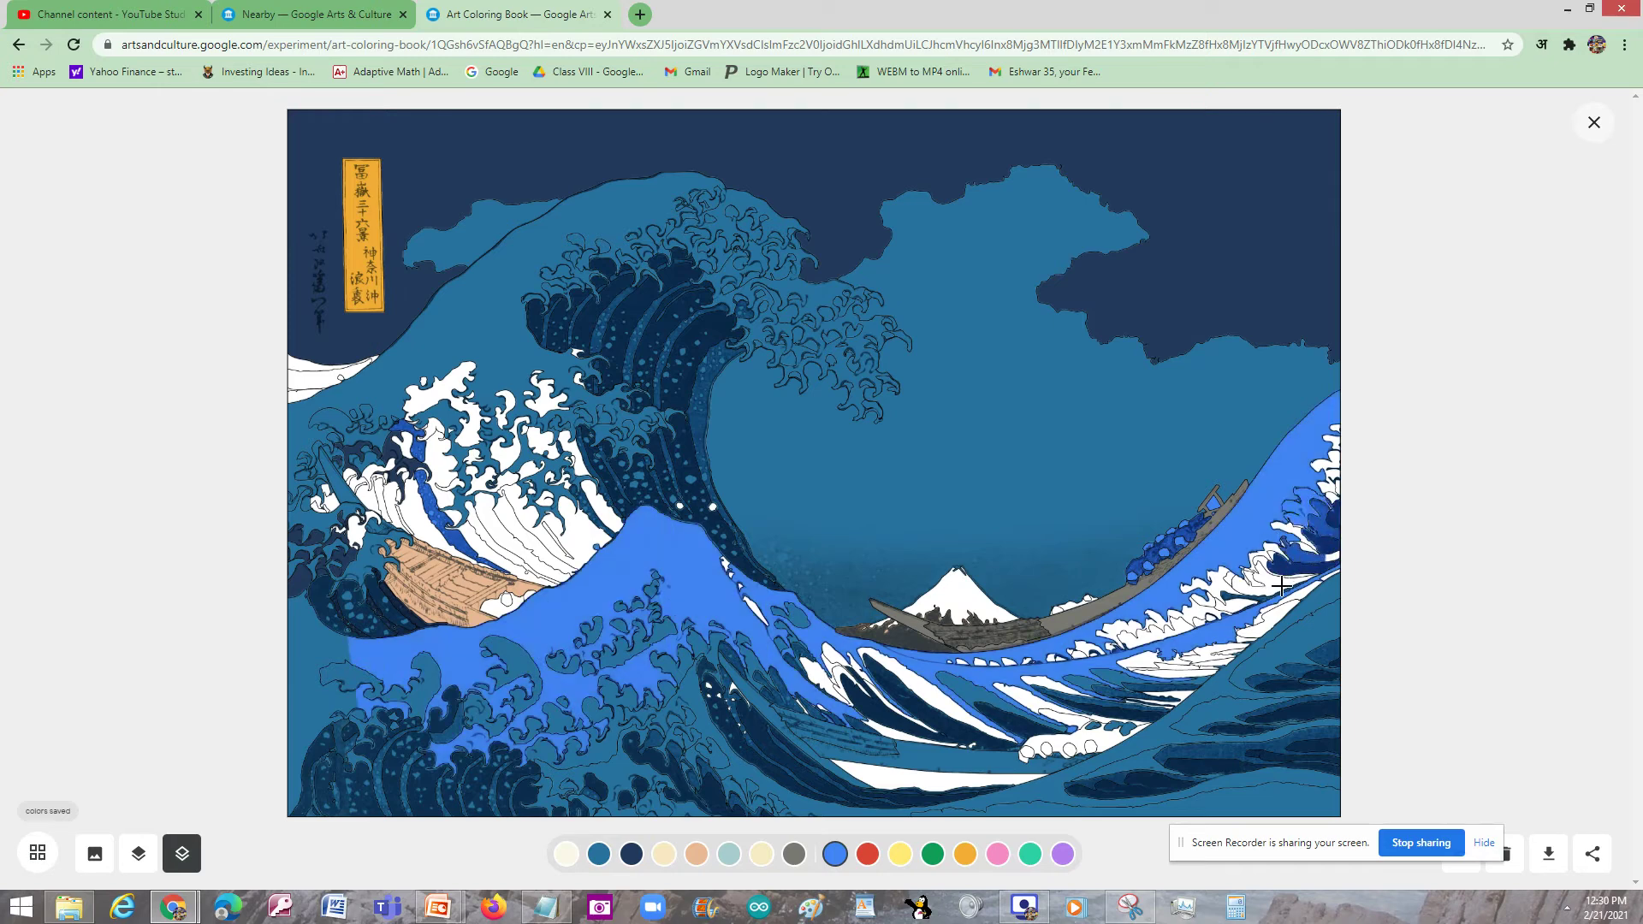
{"action": "left_click", "coordinate": [1190, 607]}
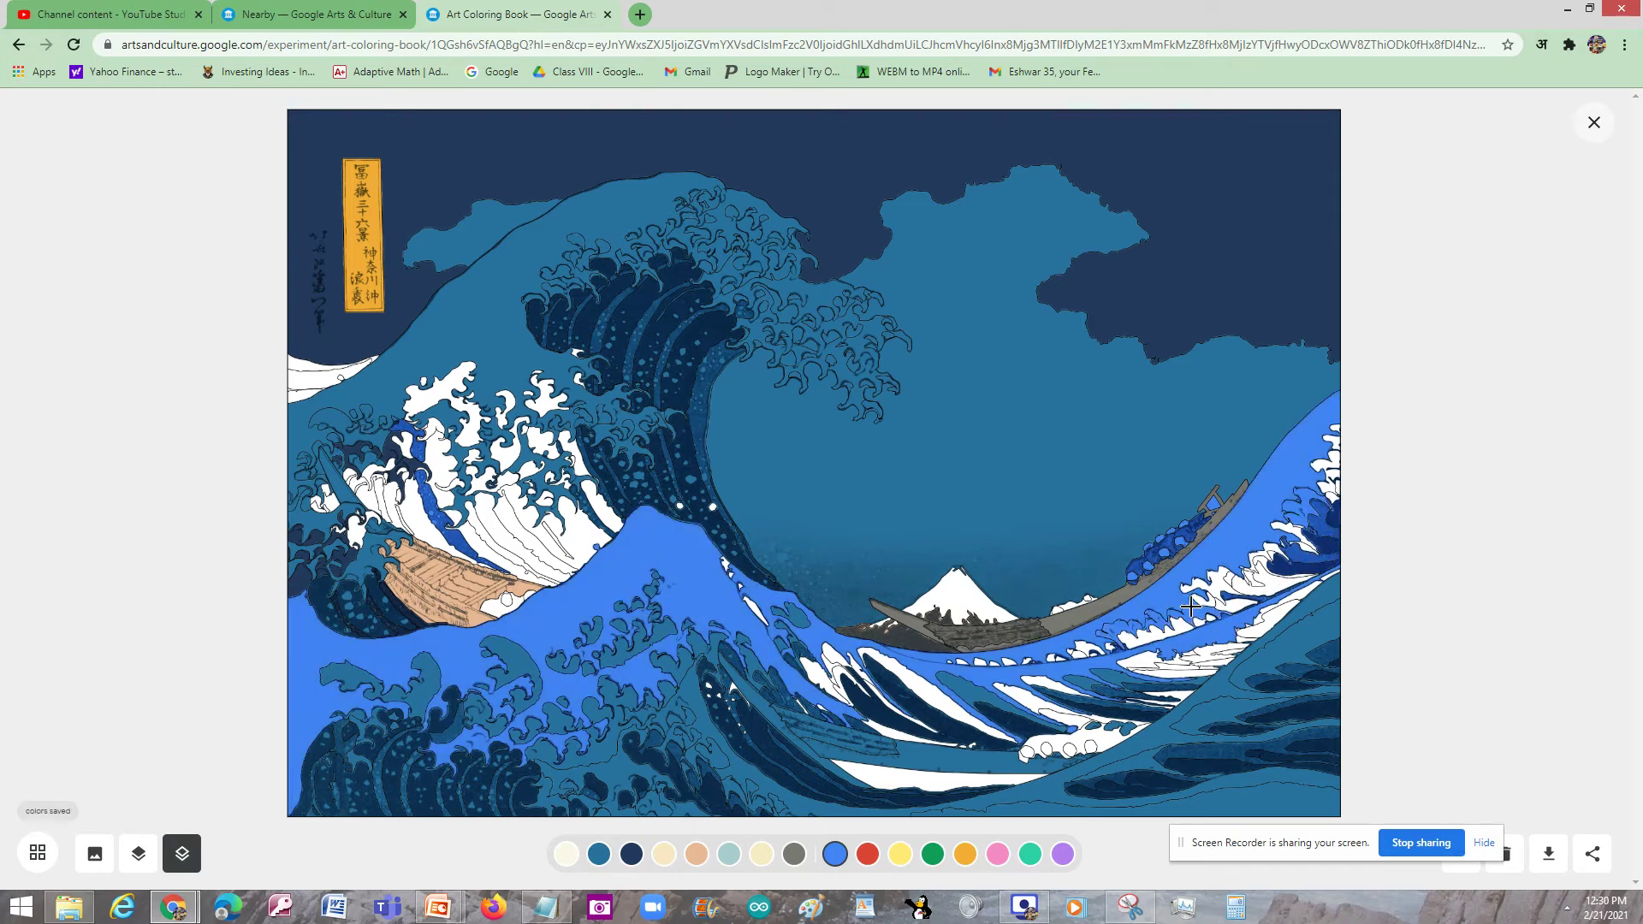
{"action": "left_click", "coordinate": [600, 854]}
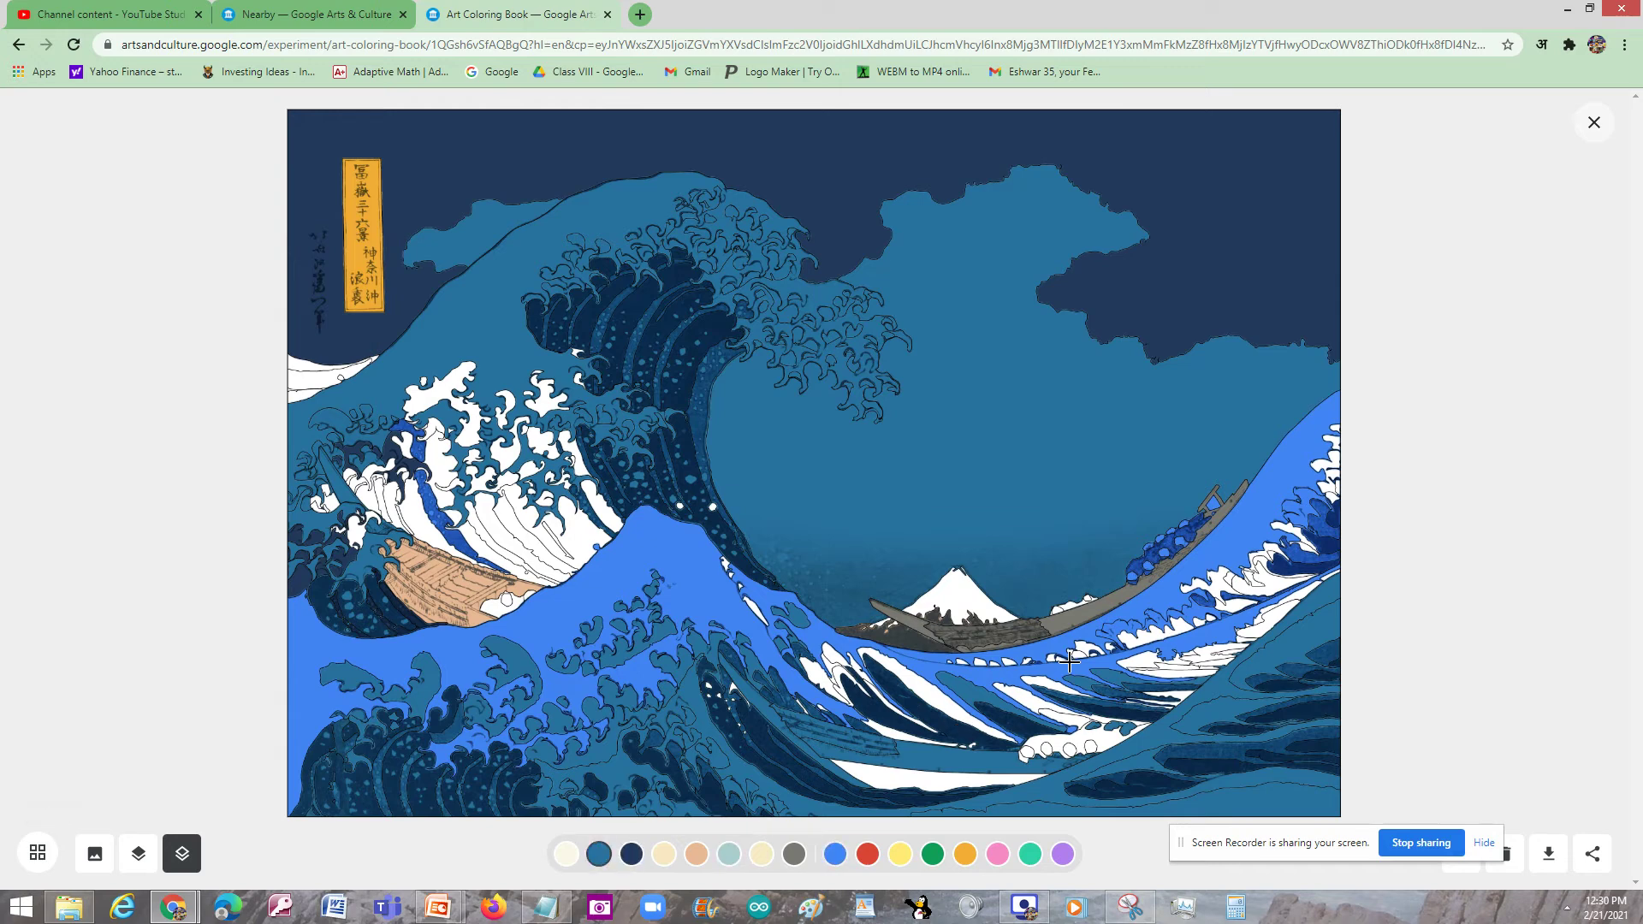
{"action": "left_click", "coordinate": [1220, 642]}
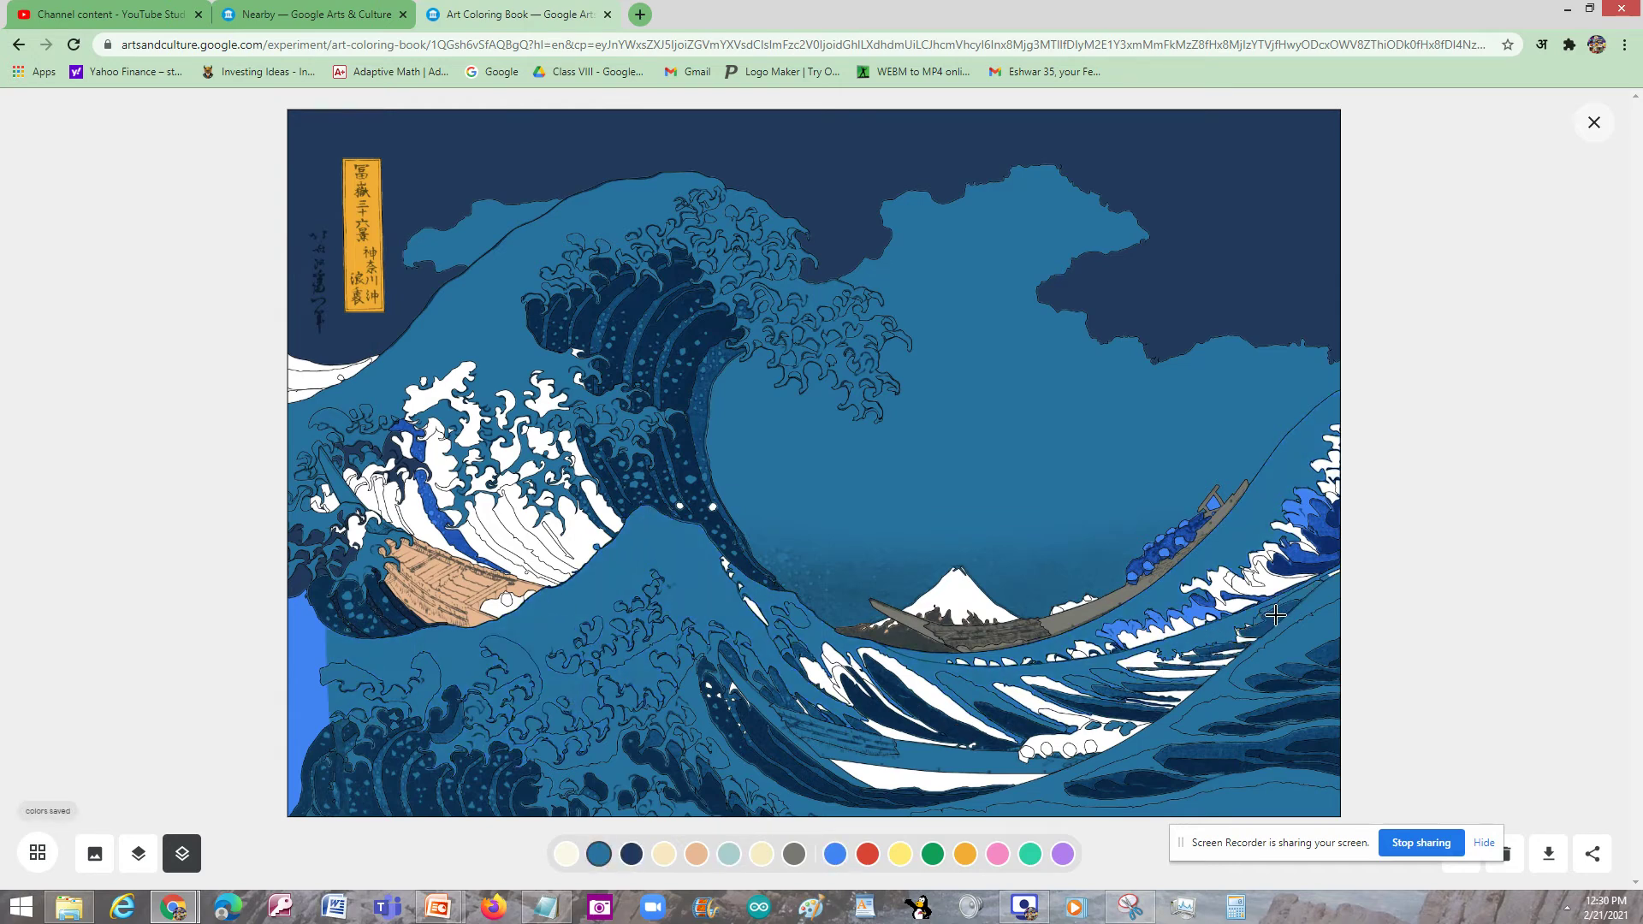
Step: Fill the white streaks on the slope below the right wave's foam with teal blue
{"action": "left_click", "coordinate": [1220, 666]}
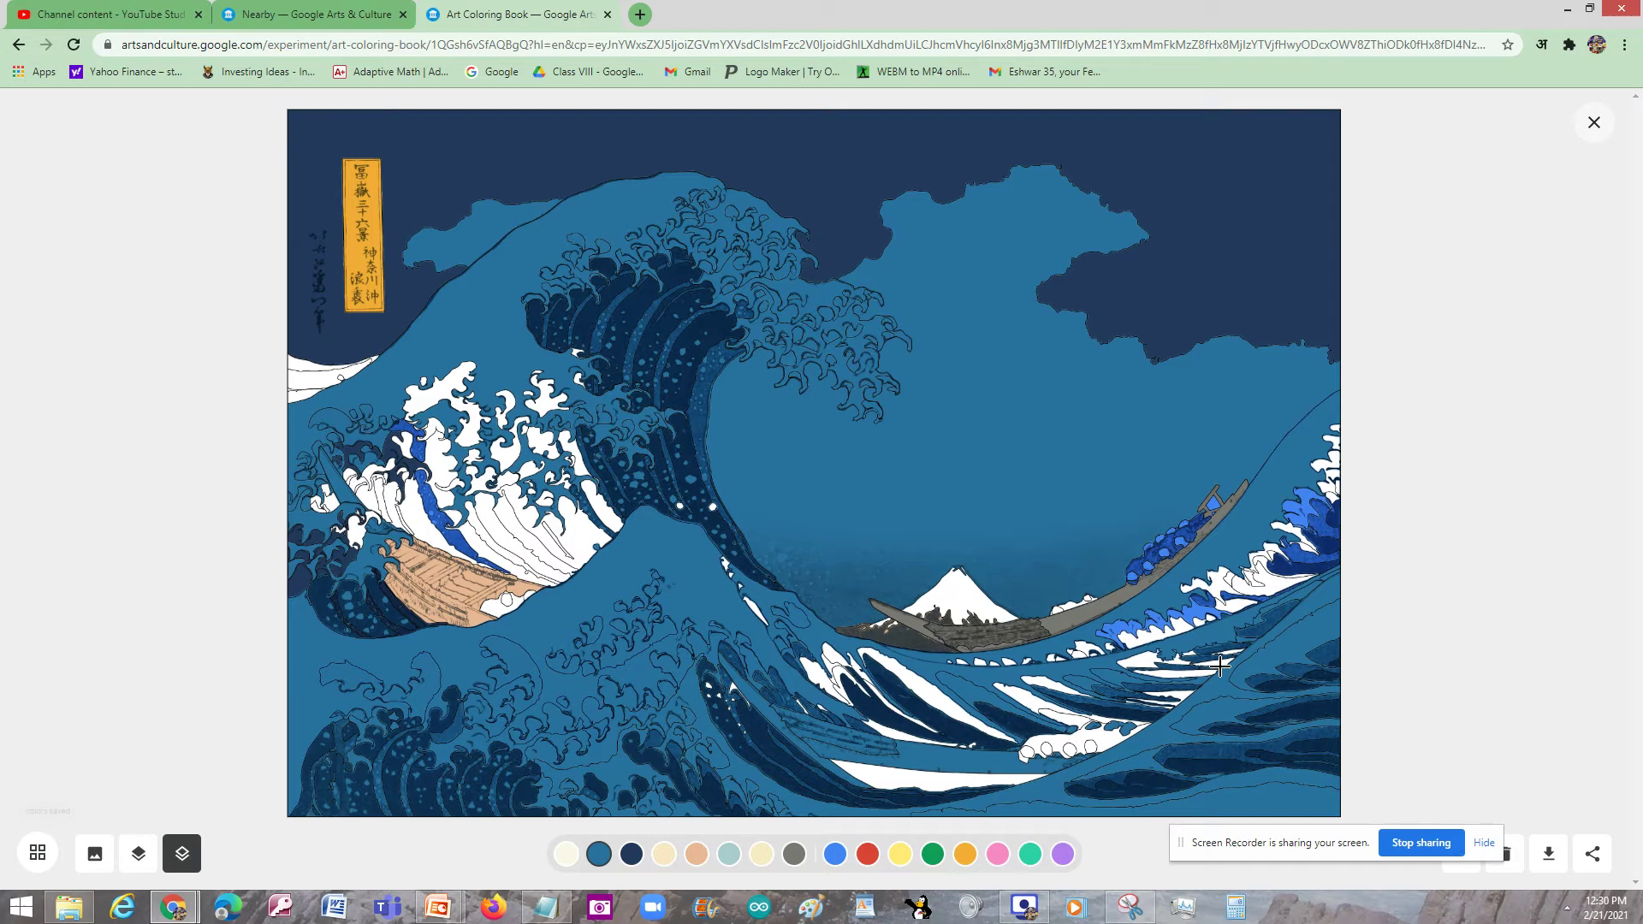
{"action": "left_click", "coordinate": [1143, 664]}
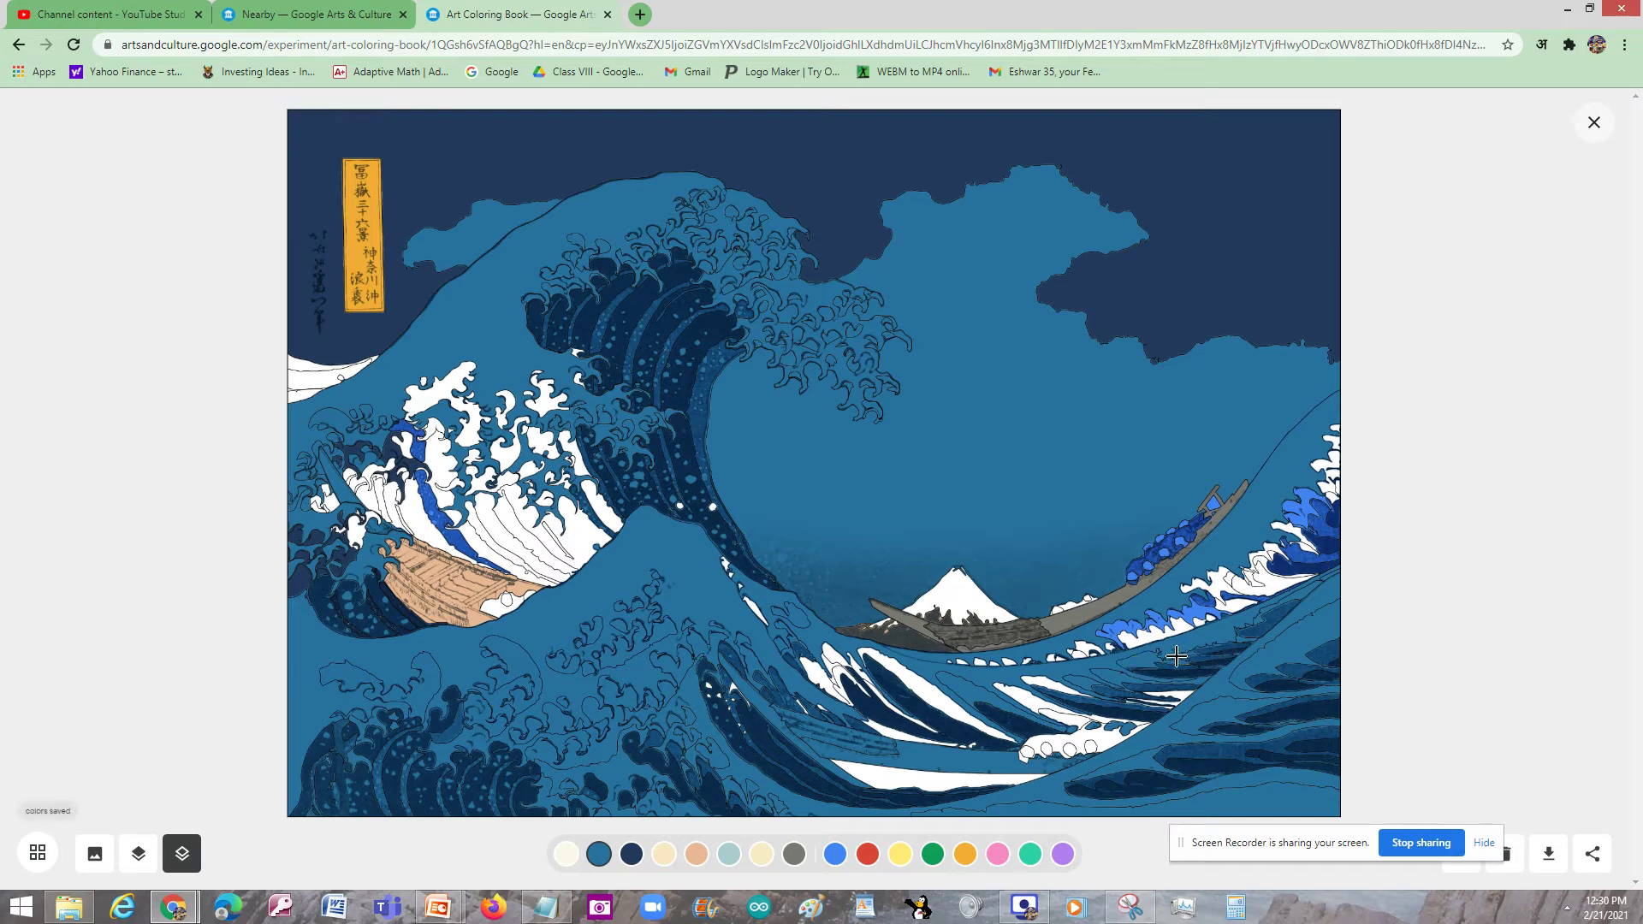
{"action": "left_click", "coordinate": [1042, 686]}
{"action": "left_click", "coordinate": [1176, 697]}
{"action": "left_click", "coordinate": [1135, 730]}
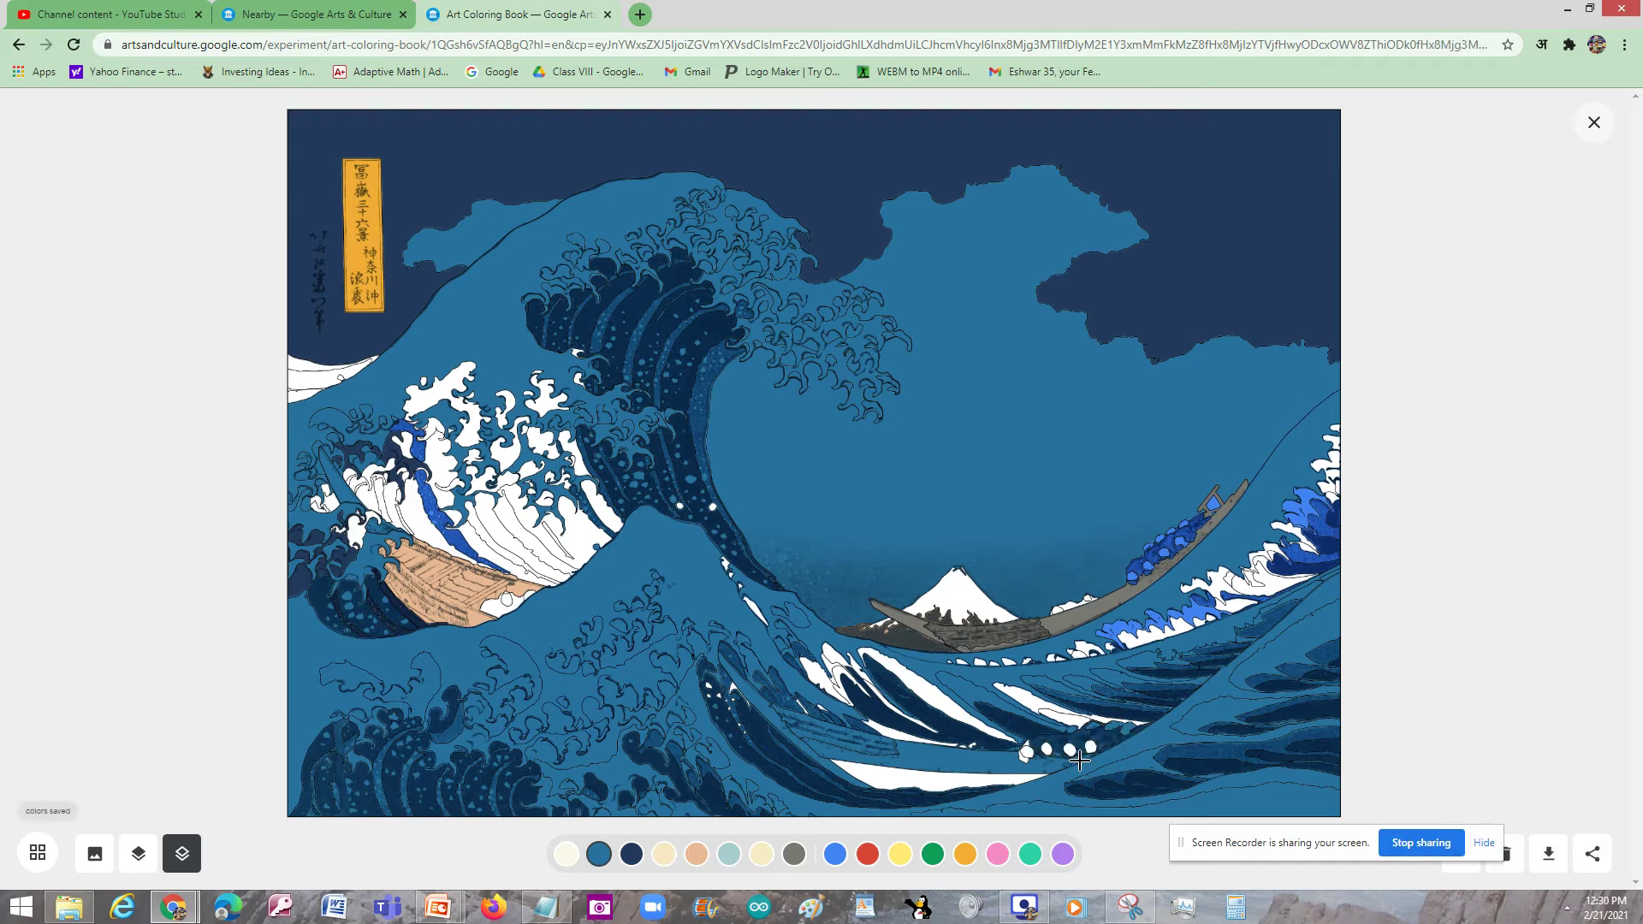
Step: Fill the row of round foam blobs and the white strip below them in the trough with teal blue
{"action": "left_click", "coordinate": [1090, 748]}
{"action": "left_click", "coordinate": [1070, 750]}
{"action": "left_click", "coordinate": [1047, 750]}
{"action": "left_click", "coordinate": [1028, 752]}
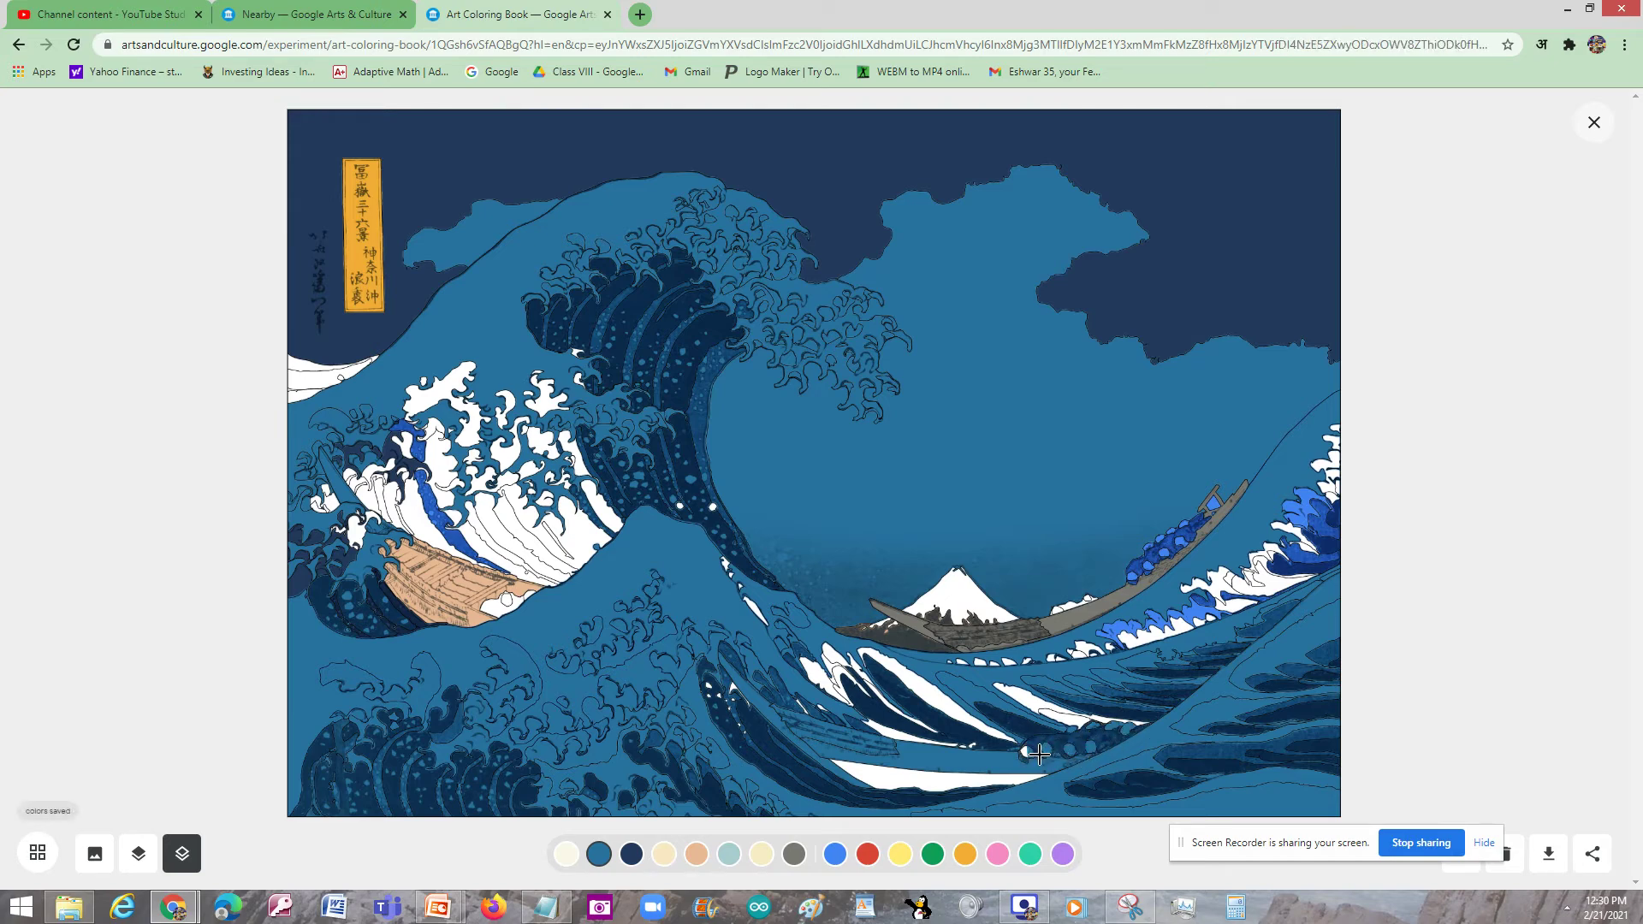
{"action": "left_click", "coordinate": [1010, 773]}
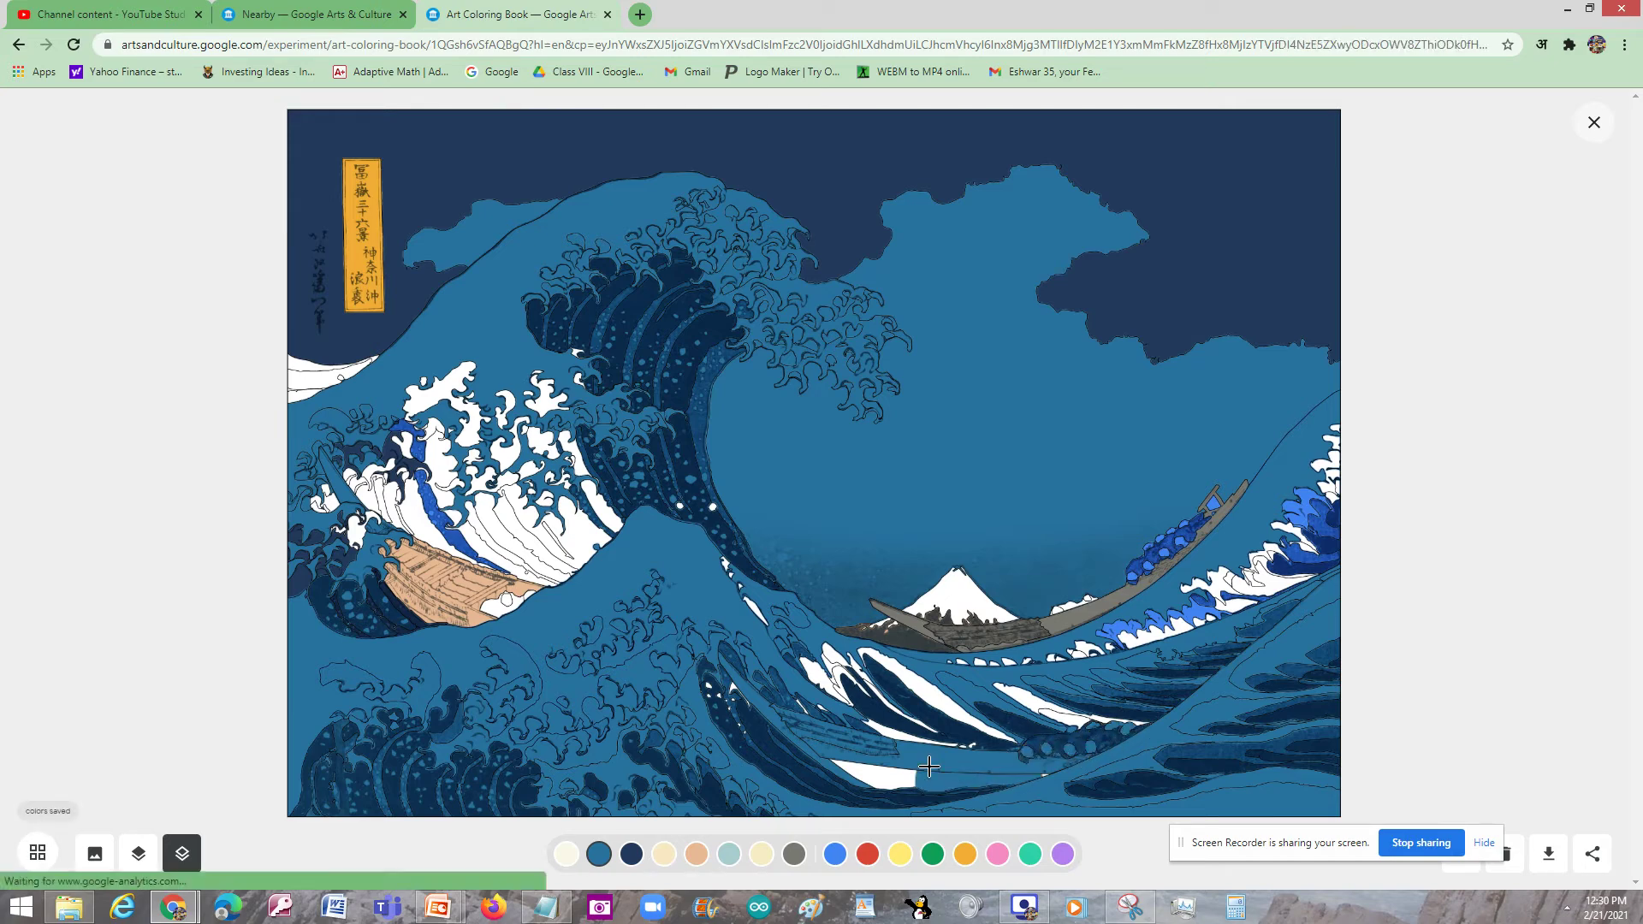
Step: Fill white streaks in the central trough and along the right slope of the front wave with teal blue
{"action": "left_click", "coordinate": [887, 724]}
{"action": "left_click", "coordinate": [813, 677]}
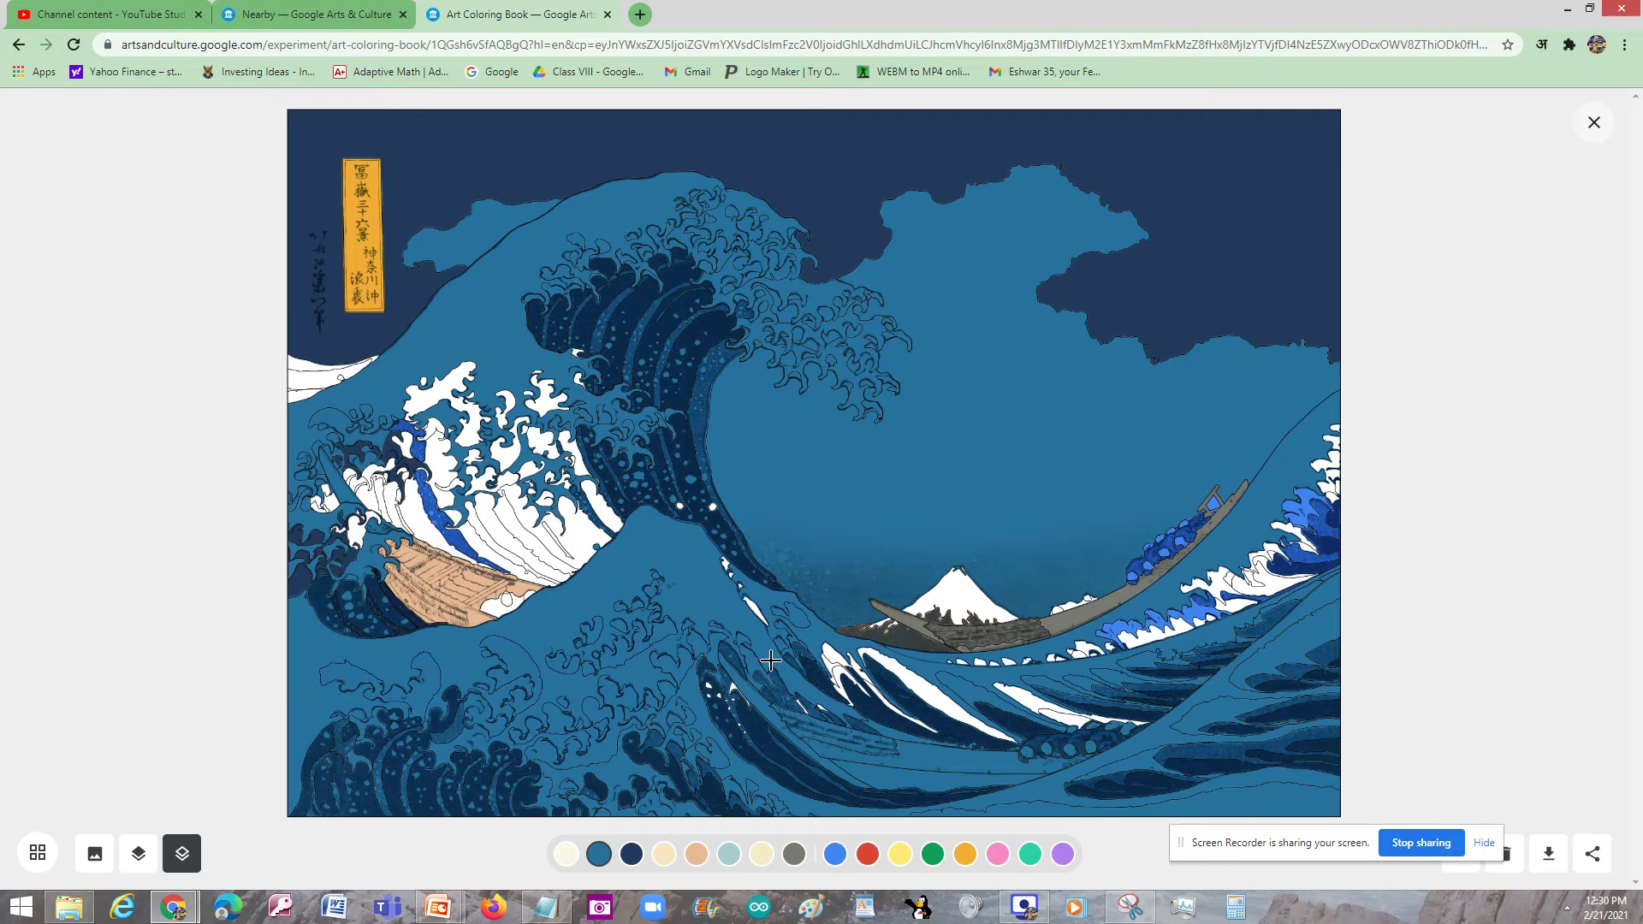
{"action": "left_click", "coordinate": [753, 607]}
{"action": "left_click", "coordinate": [731, 578]}
Step: Fill the white stripes of the wave between the peach boat and the large curl with teal blue
{"action": "left_click", "coordinate": [599, 513]}
{"action": "left_click", "coordinate": [552, 445]}
{"action": "left_click", "coordinate": [510, 495]}
{"action": "left_click", "coordinate": [534, 545]}
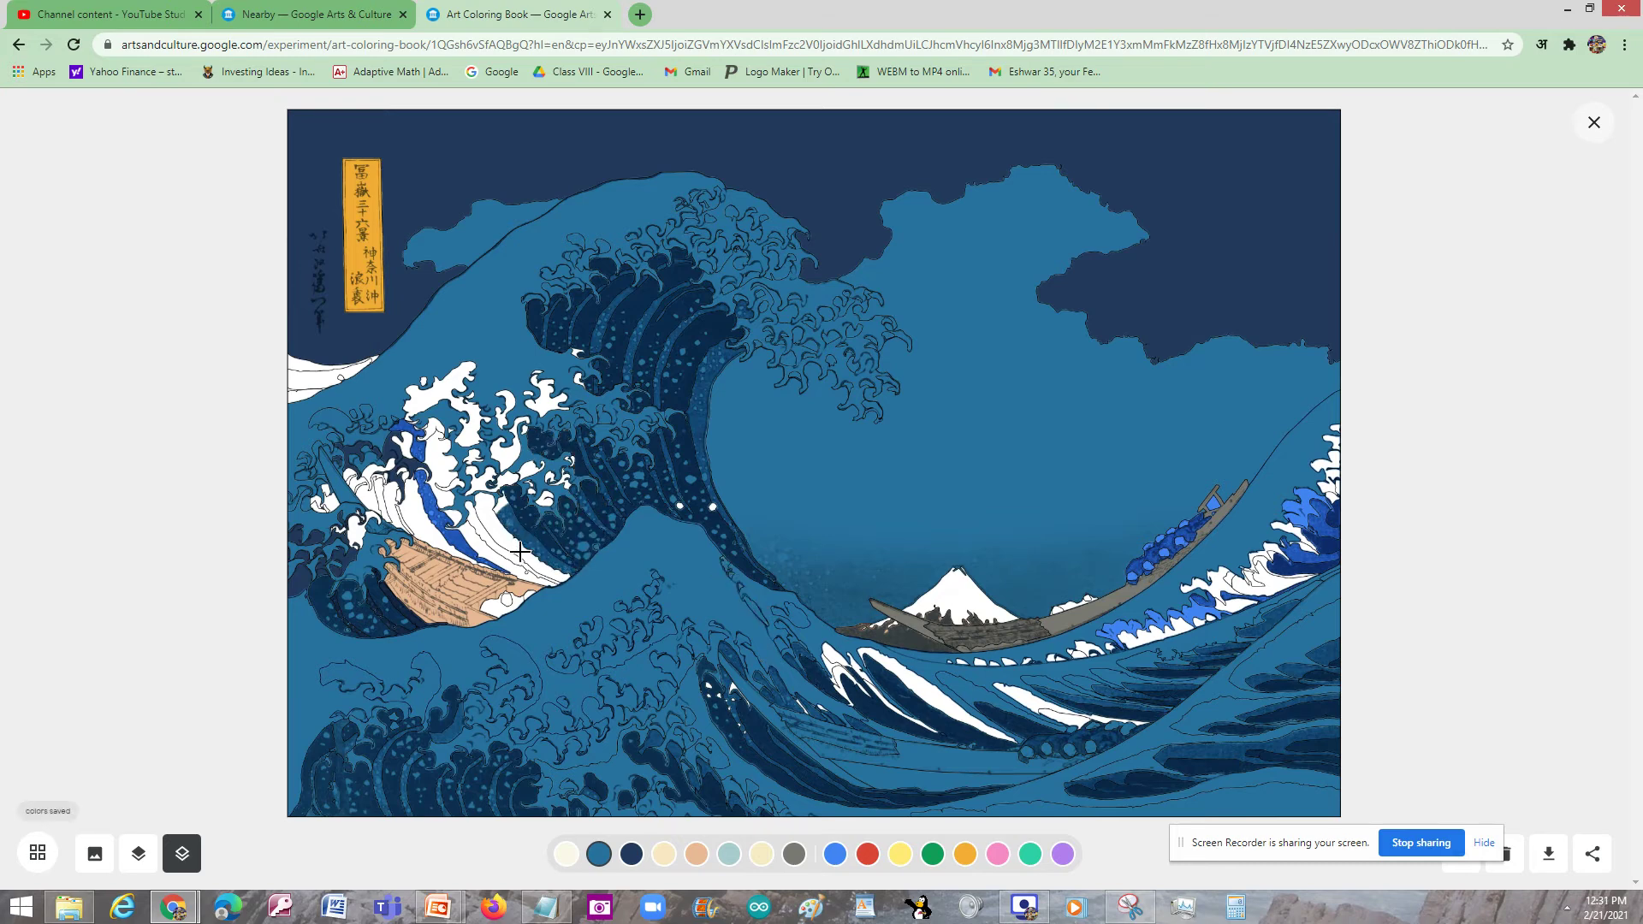
{"action": "left_click", "coordinate": [524, 537]}
{"action": "left_click", "coordinate": [517, 525]}
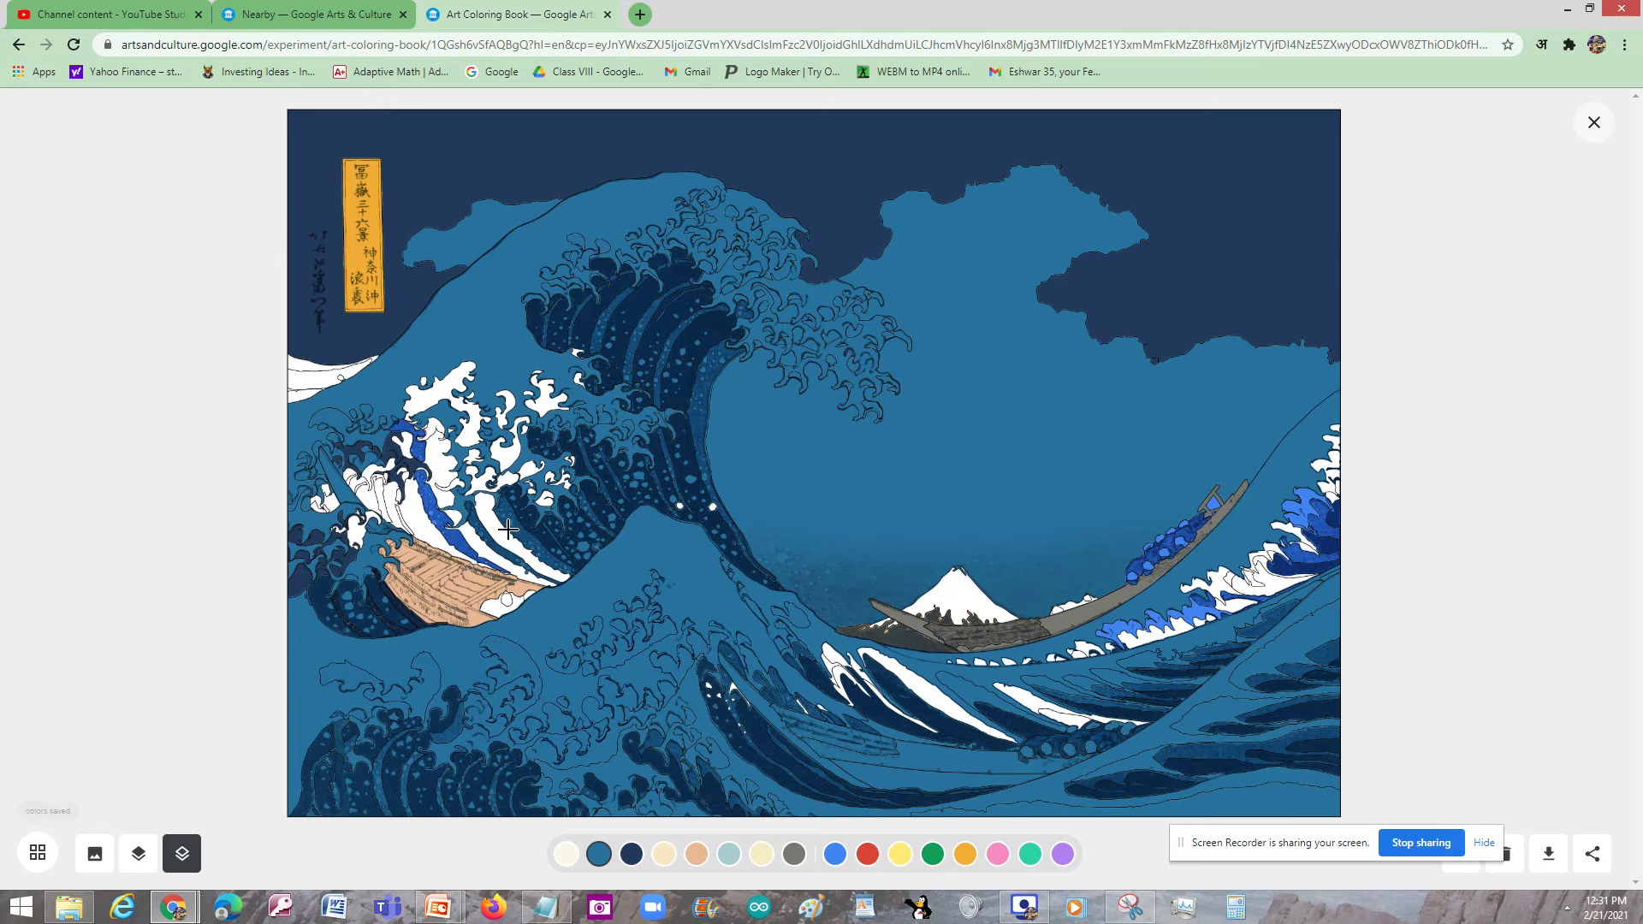
{"action": "left_click", "coordinate": [494, 534]}
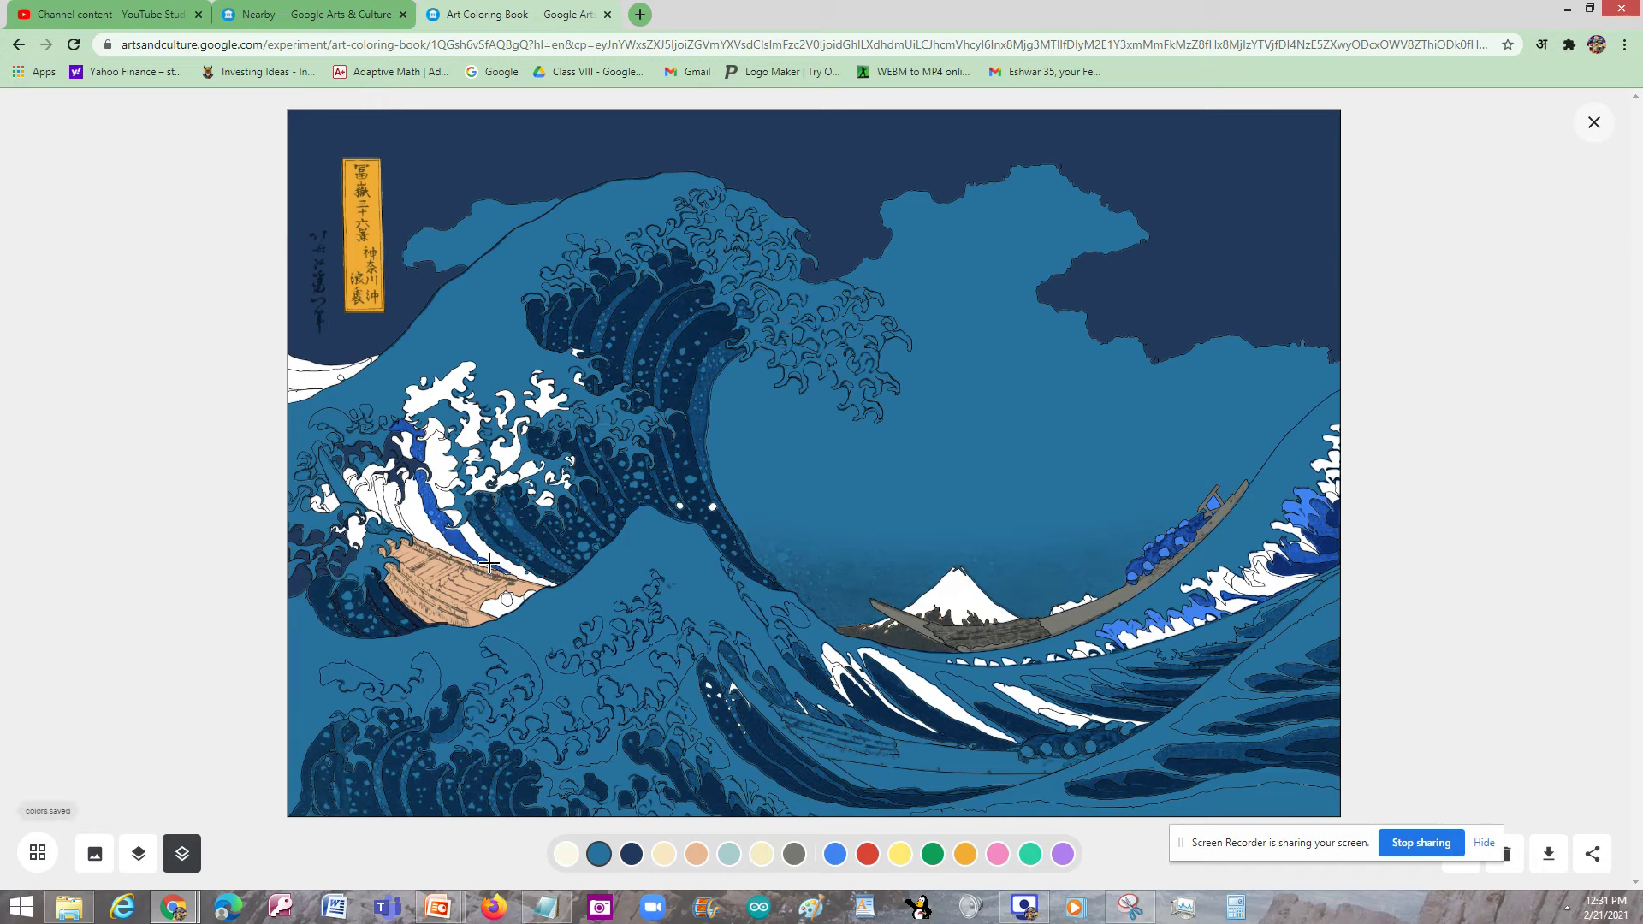
{"action": "left_click", "coordinate": [470, 551]}
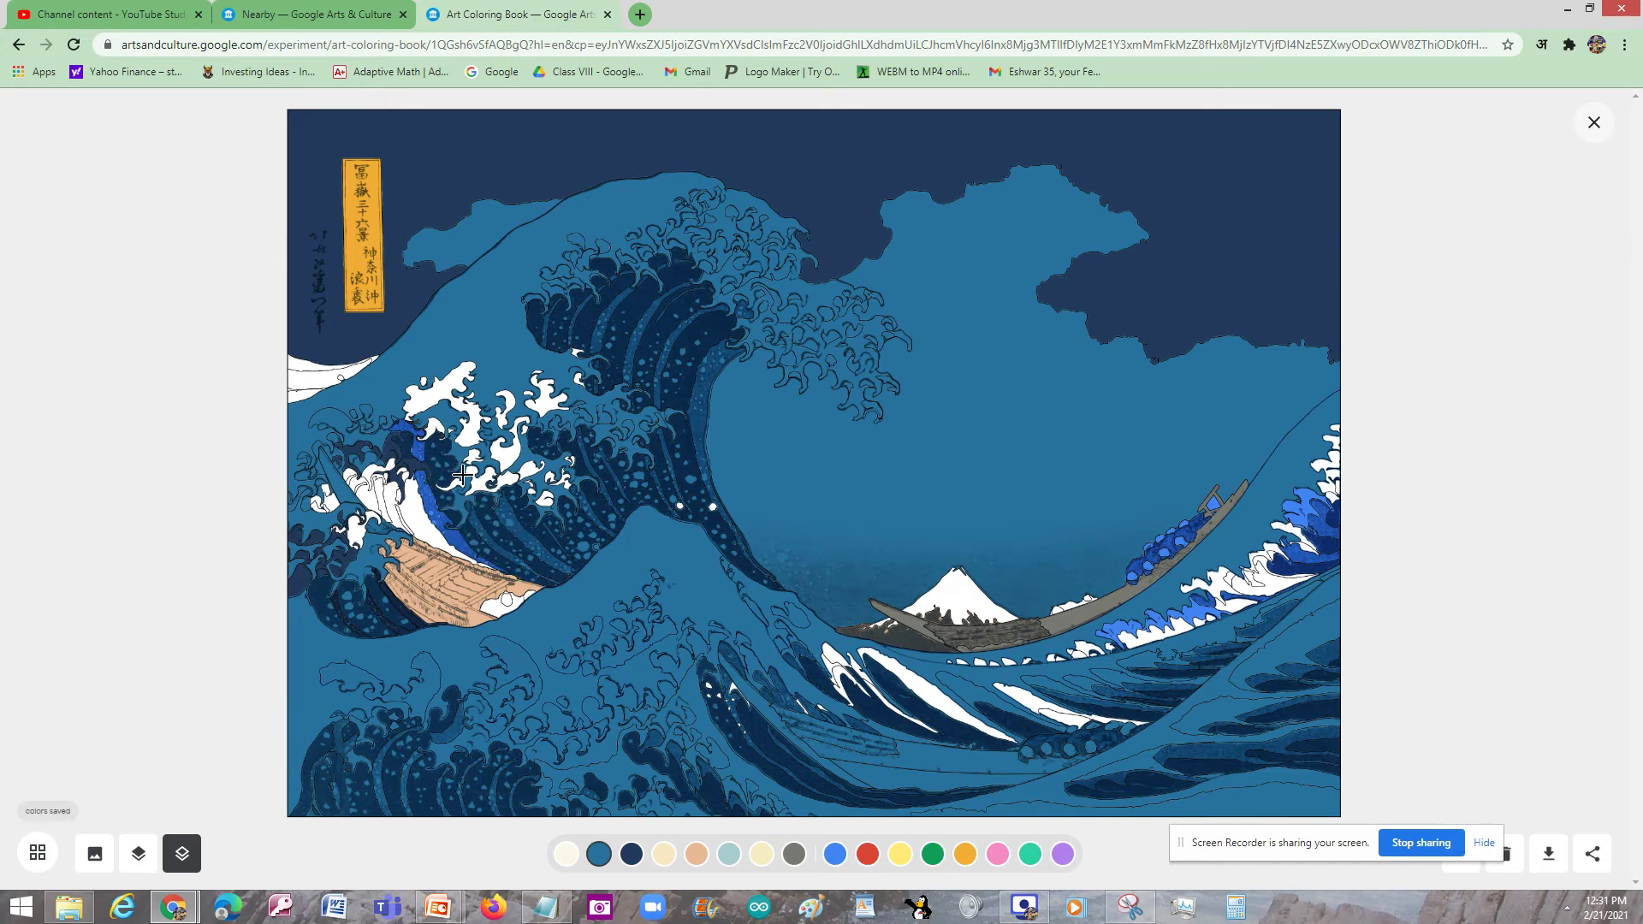
Step: Fill the white foam curls between the large wave's curl and the peach boat with teal blue
{"action": "left_click", "coordinate": [469, 421]}
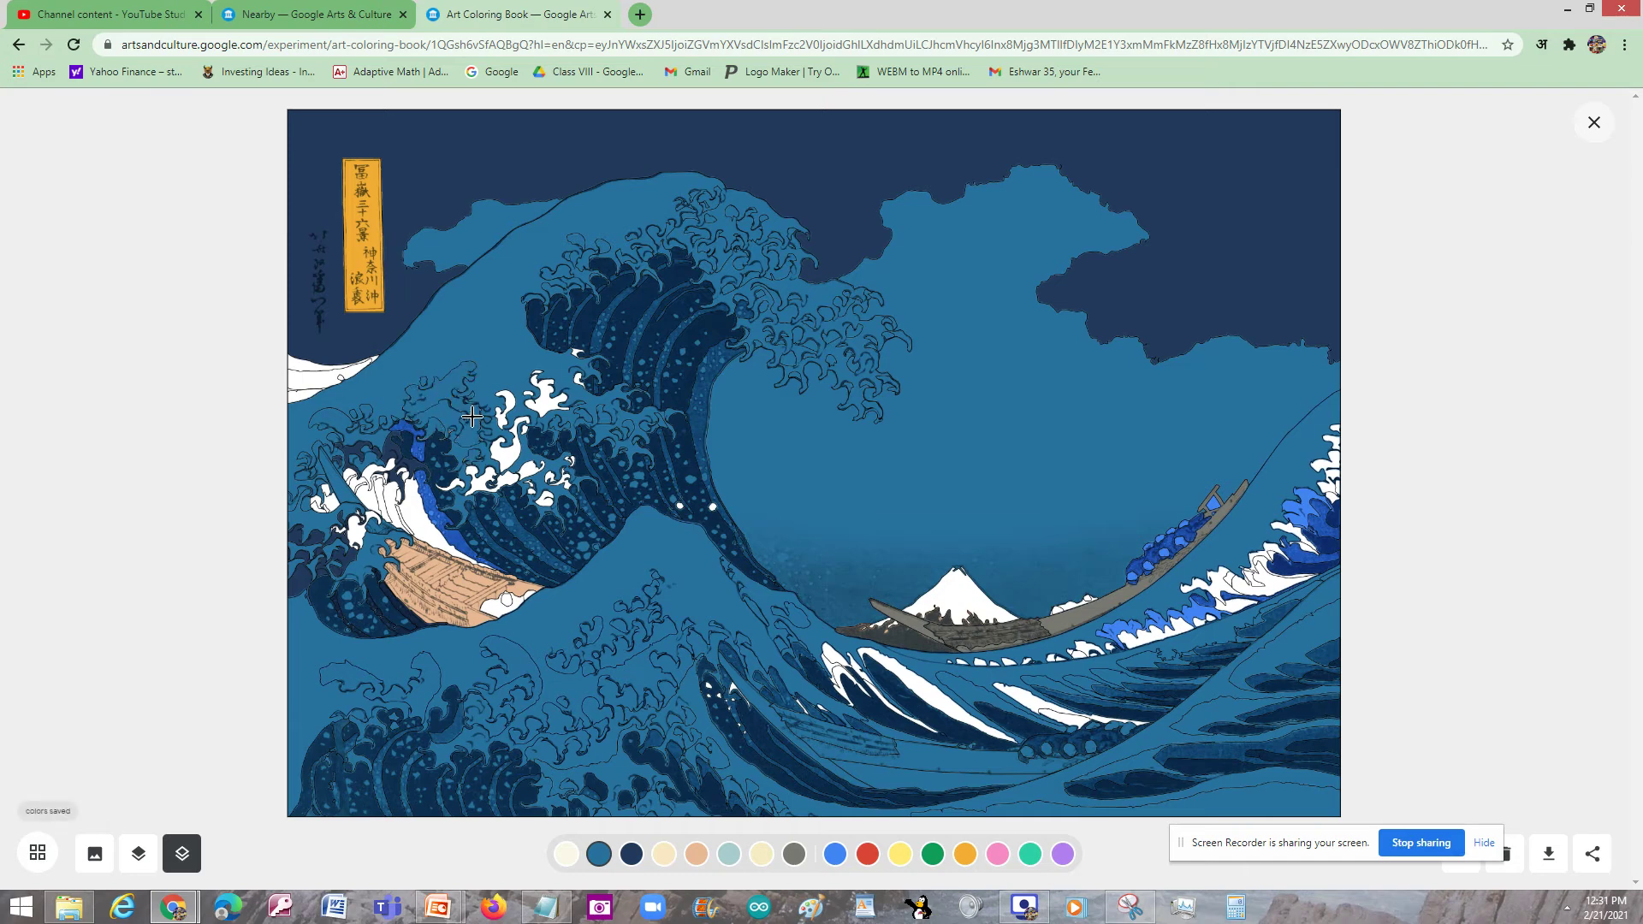
{"action": "left_click", "coordinate": [484, 423]}
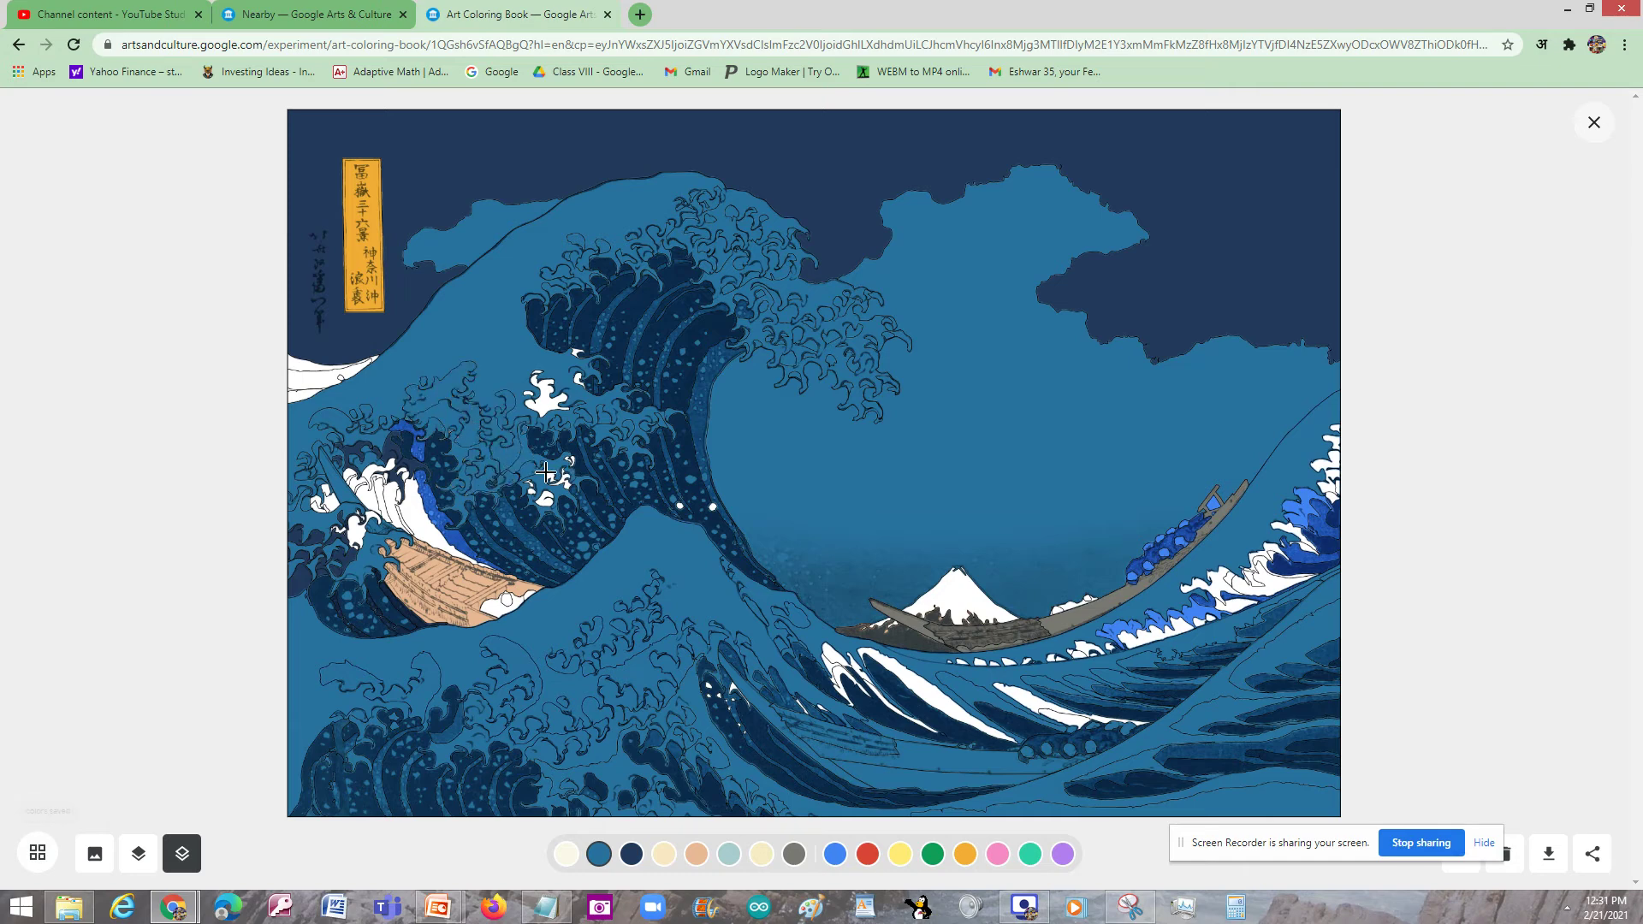
{"action": "left_click", "coordinate": [546, 498]}
{"action": "left_click", "coordinate": [565, 390]}
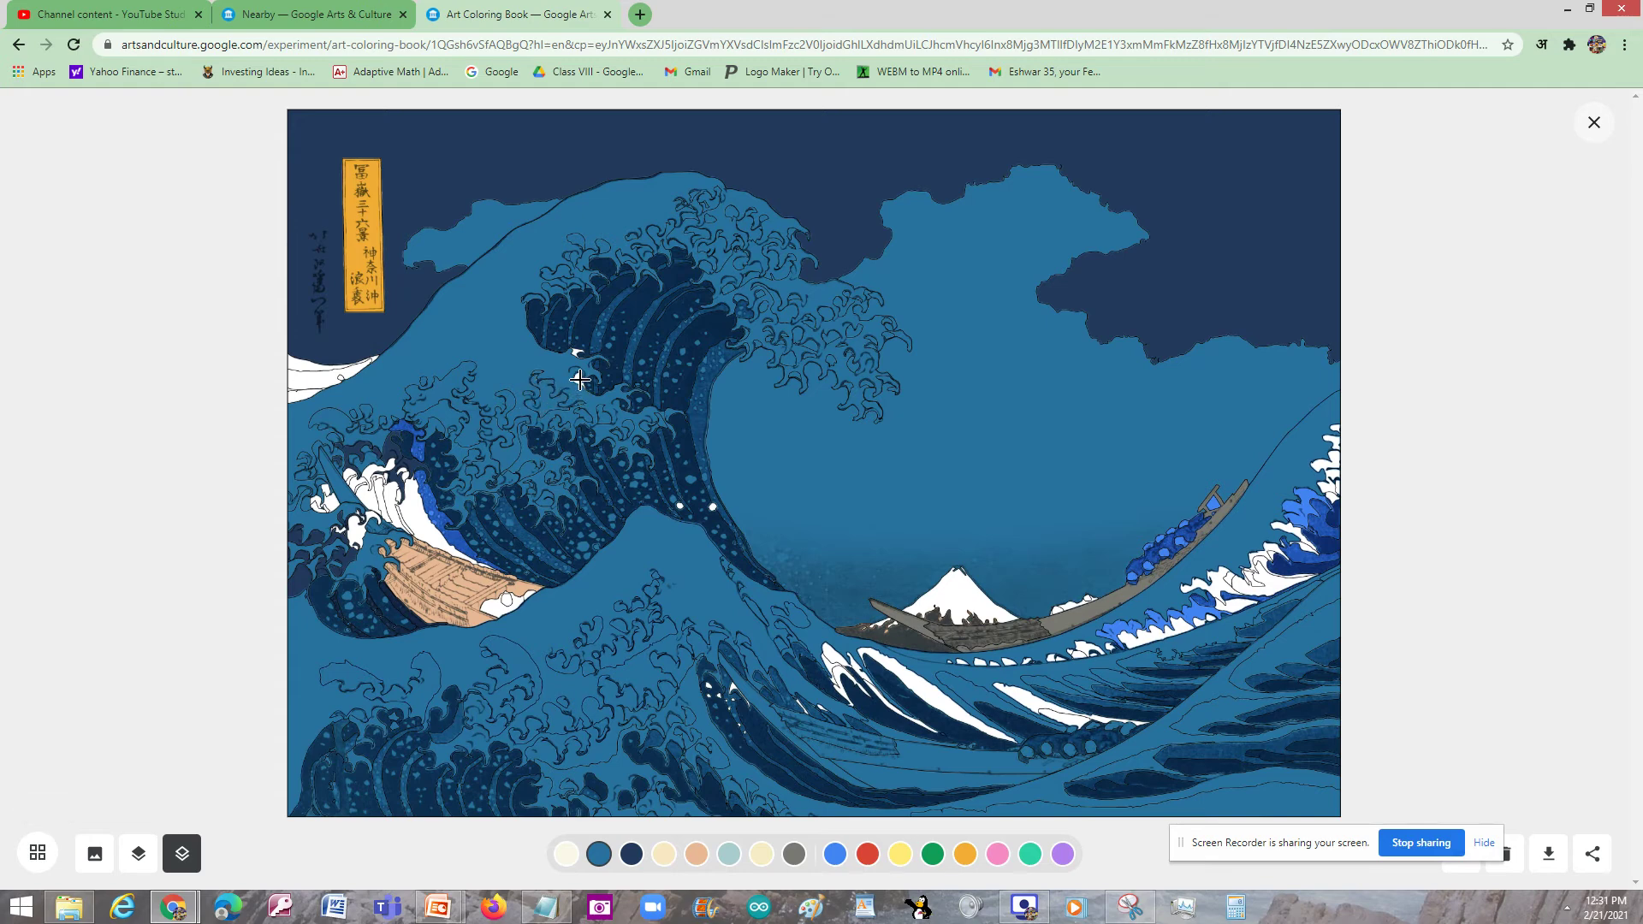
{"action": "left_click", "coordinate": [574, 364]}
Step: Fill the white foam and stripes directly above the peach boat's left end with teal blue
{"action": "left_click", "coordinate": [317, 505]}
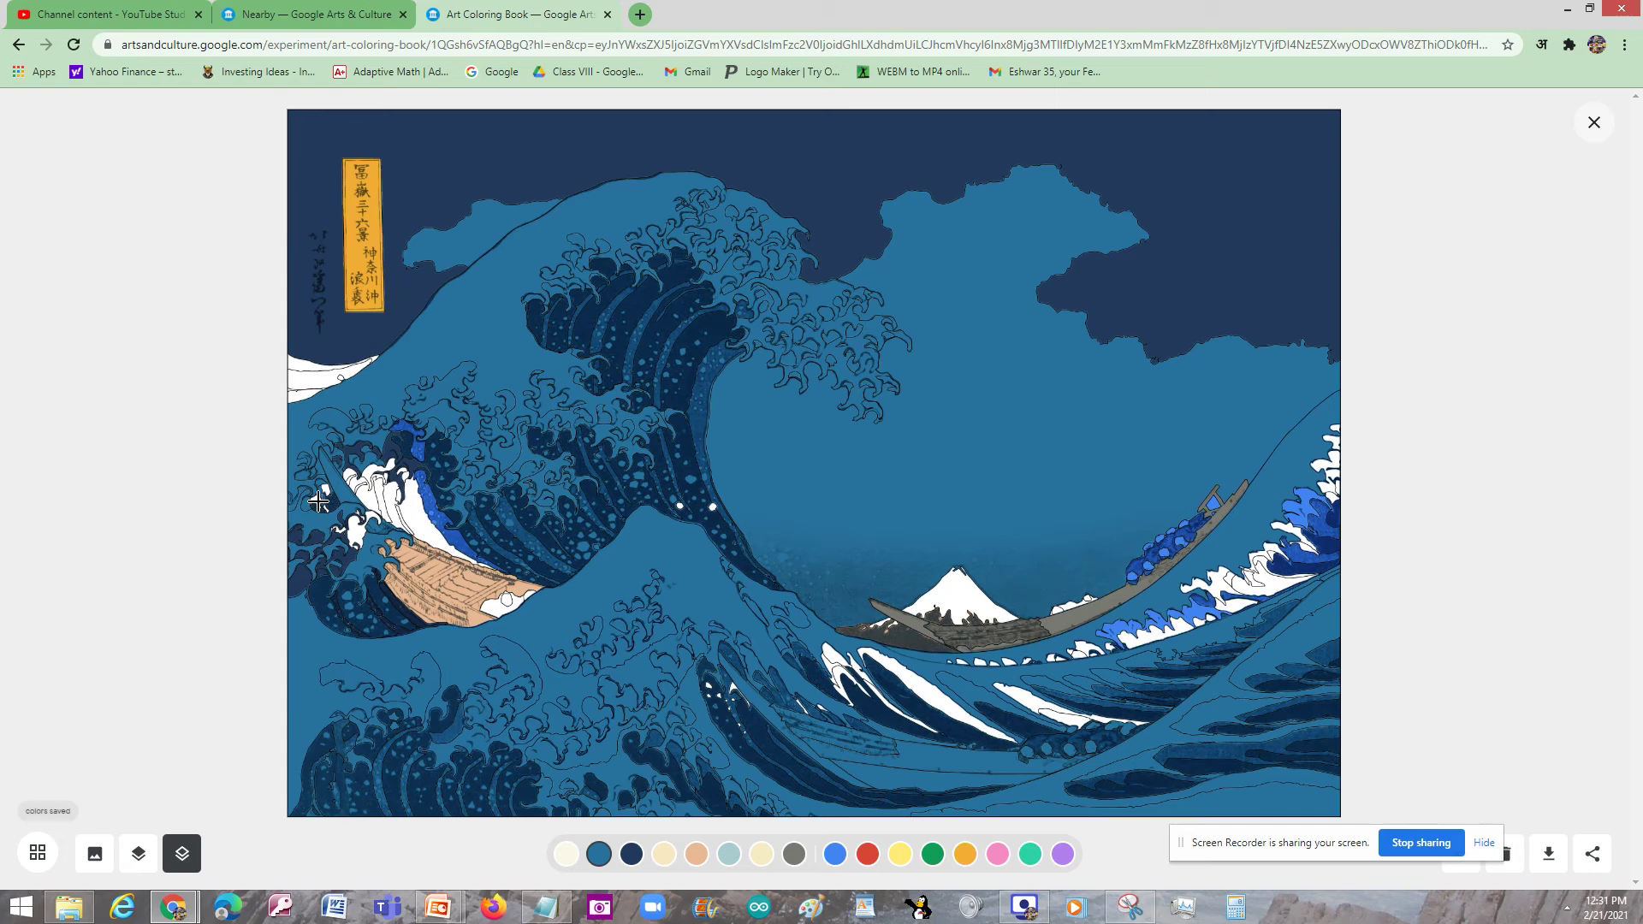
{"action": "left_click", "coordinate": [352, 535]}
{"action": "left_click", "coordinate": [385, 498]}
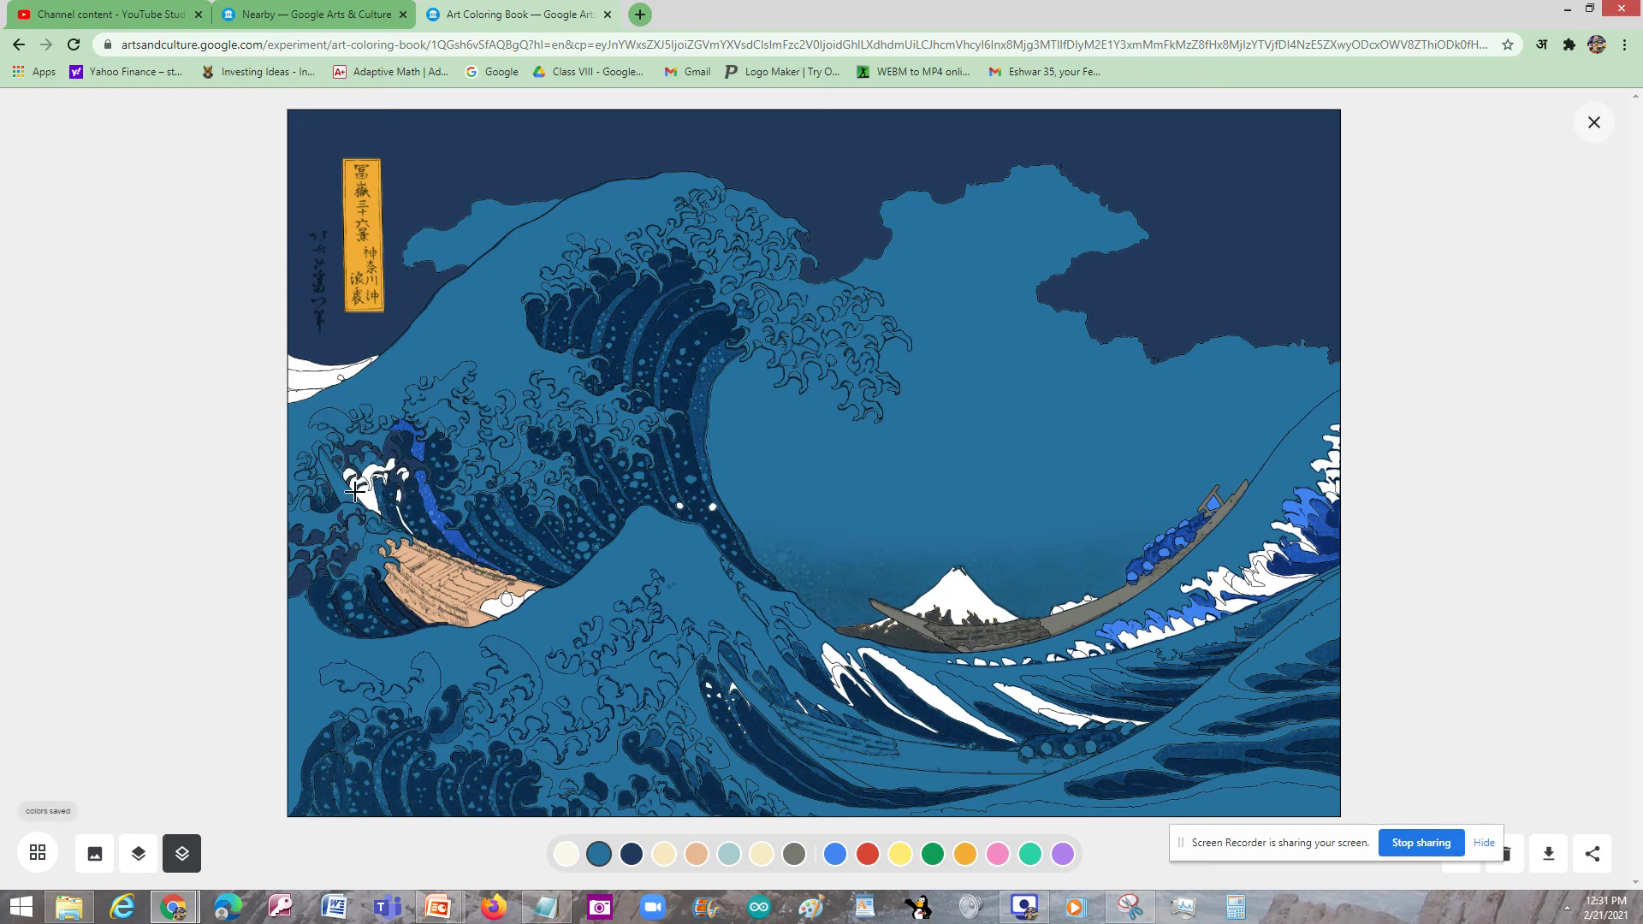
{"action": "left_click", "coordinate": [362, 495]}
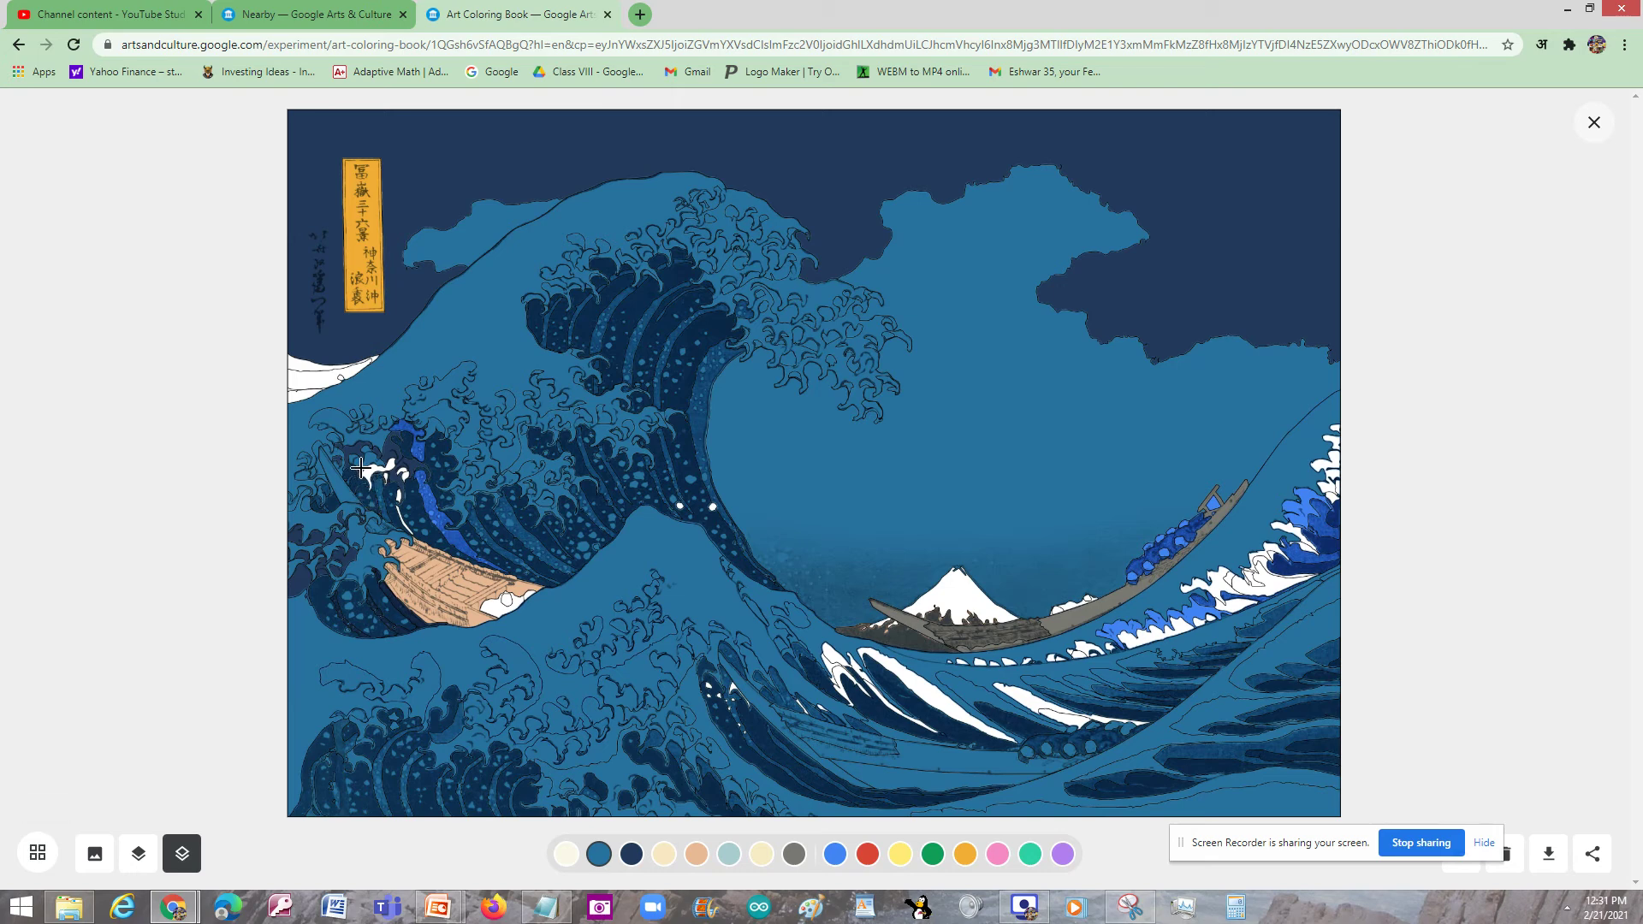
{"action": "left_click", "coordinate": [375, 469]}
{"action": "left_click", "coordinate": [403, 507]}
Step: Fill the large remaining streaks in the central trough and the white distant wave at the artwork's left edge with teal blue
{"action": "left_click", "coordinate": [834, 668]}
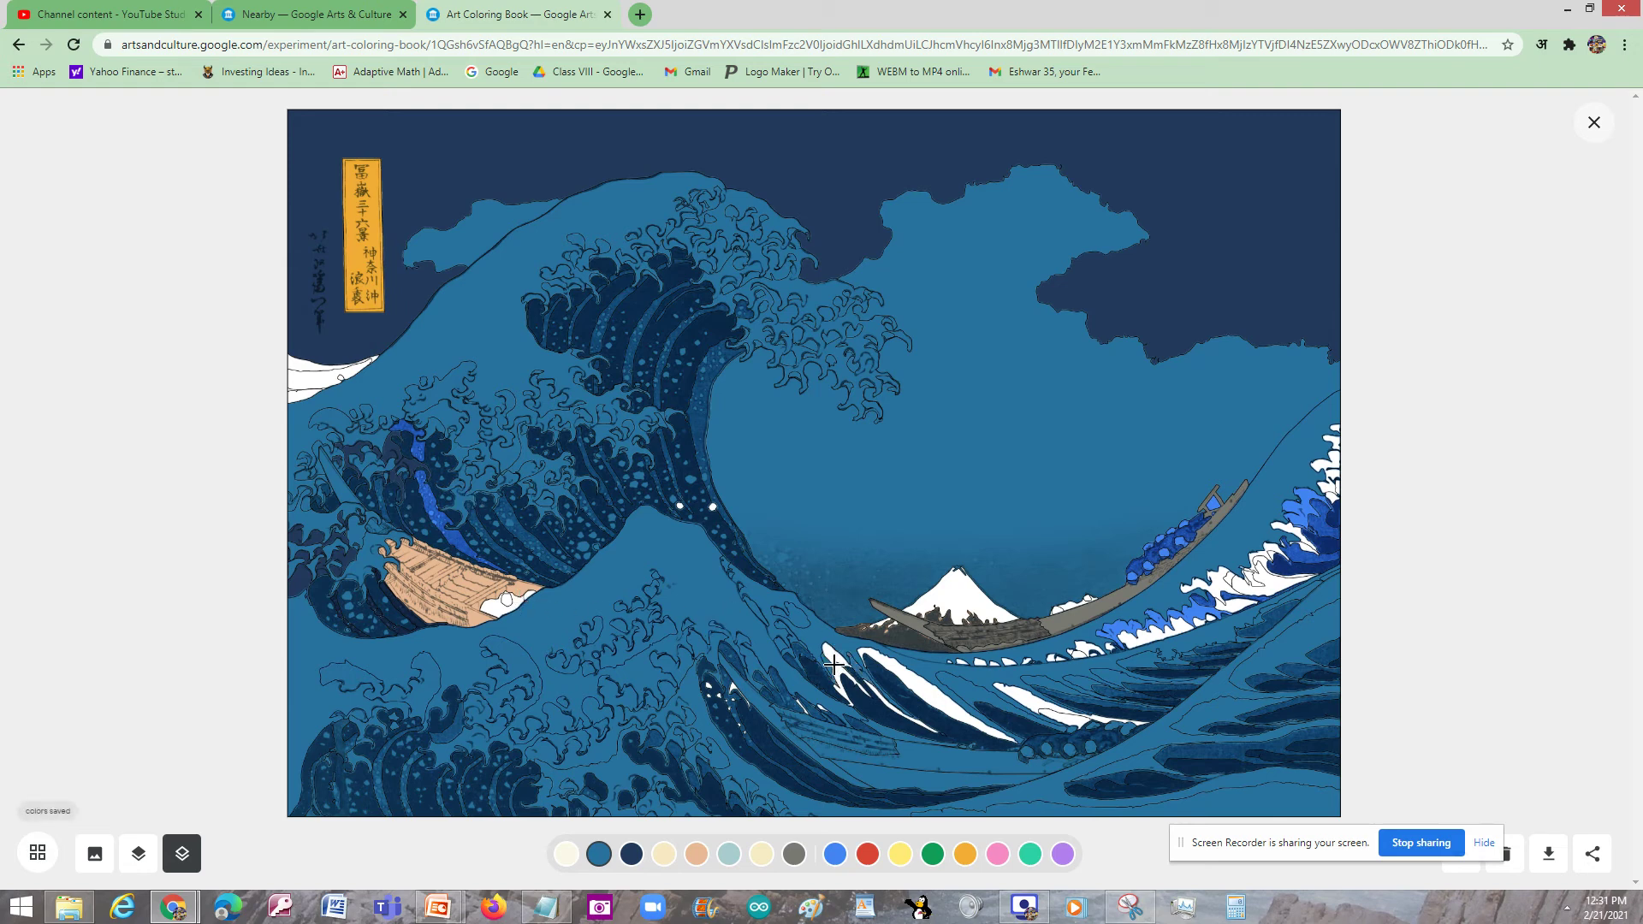
{"action": "left_click", "coordinate": [835, 670]}
{"action": "left_click", "coordinate": [932, 695]}
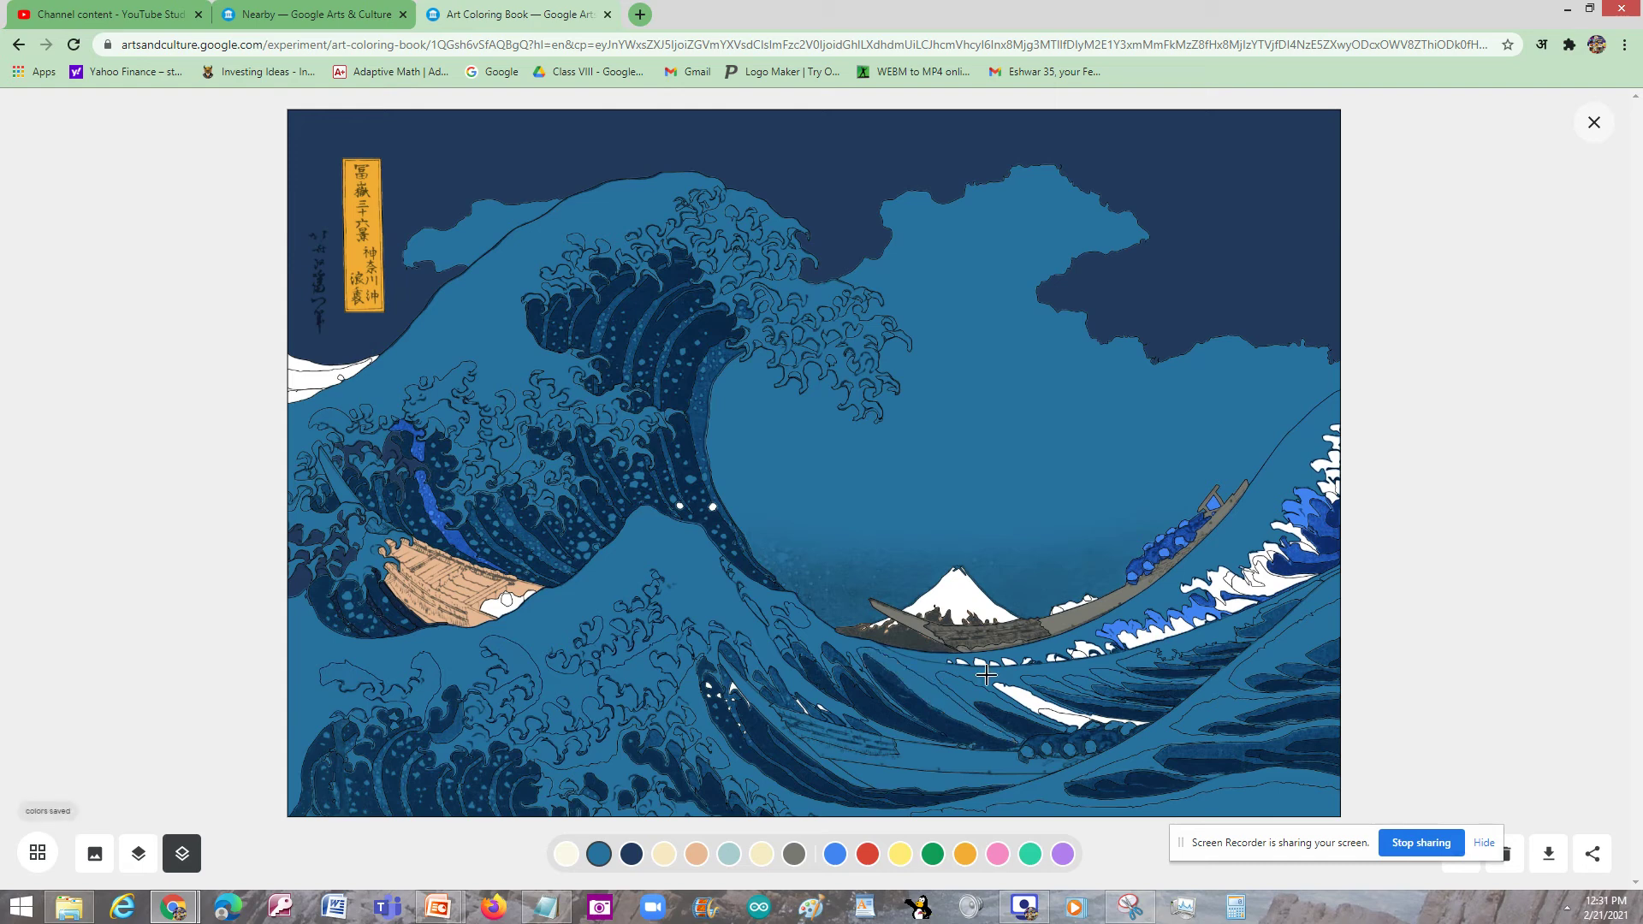
{"action": "left_click", "coordinate": [1032, 699]}
{"action": "left_click", "coordinate": [1057, 703]}
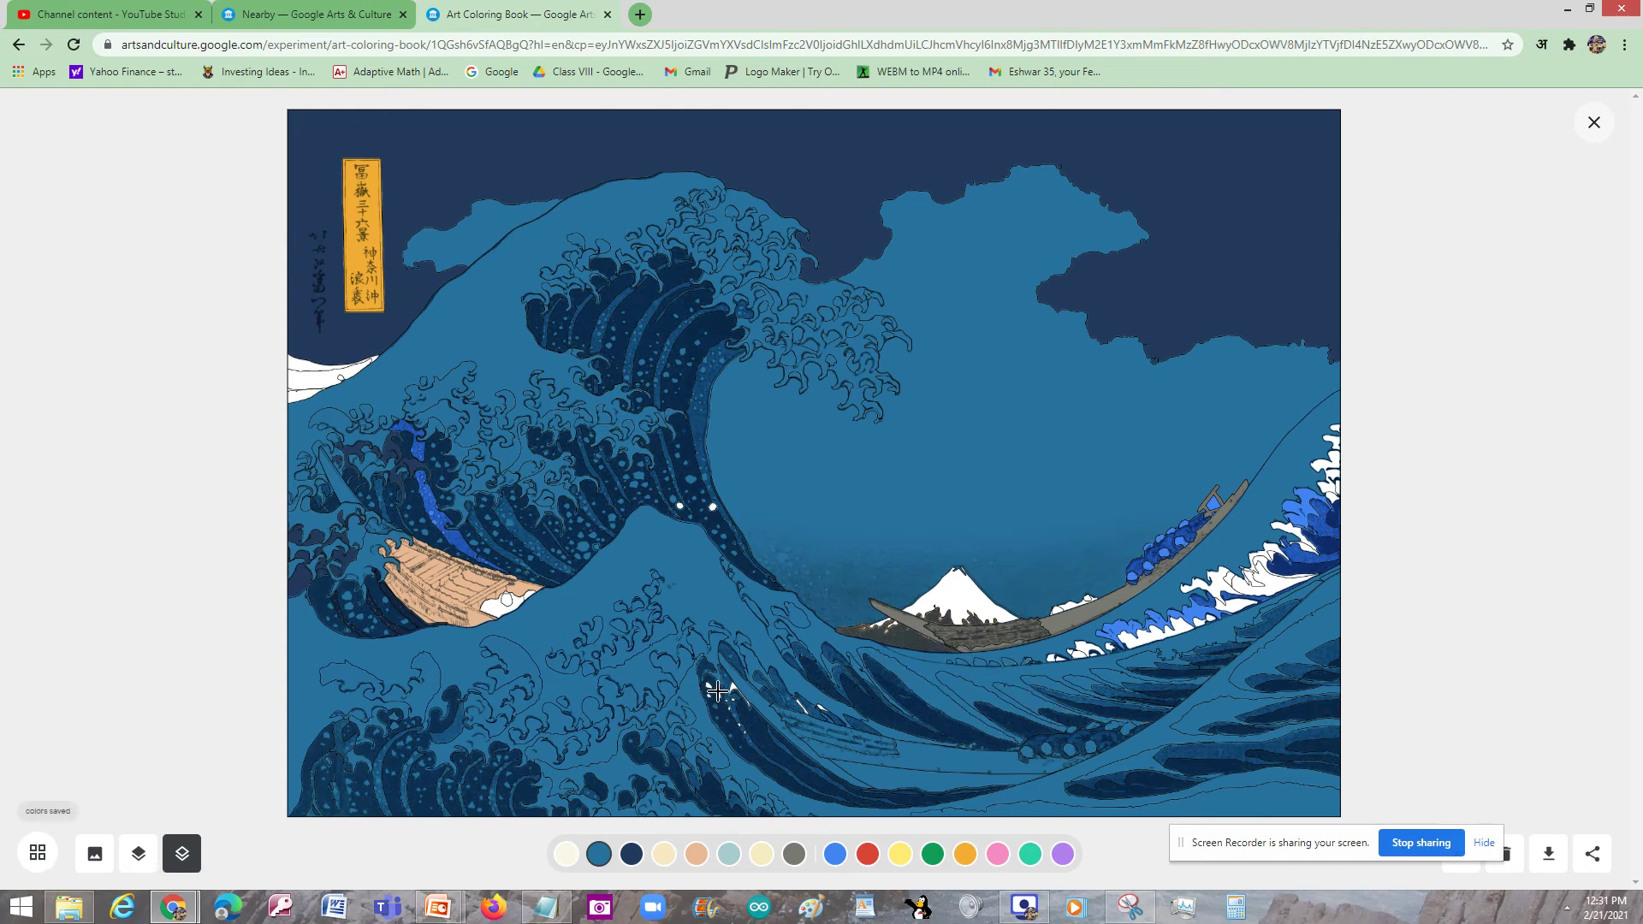
{"action": "left_click", "coordinate": [292, 374]}
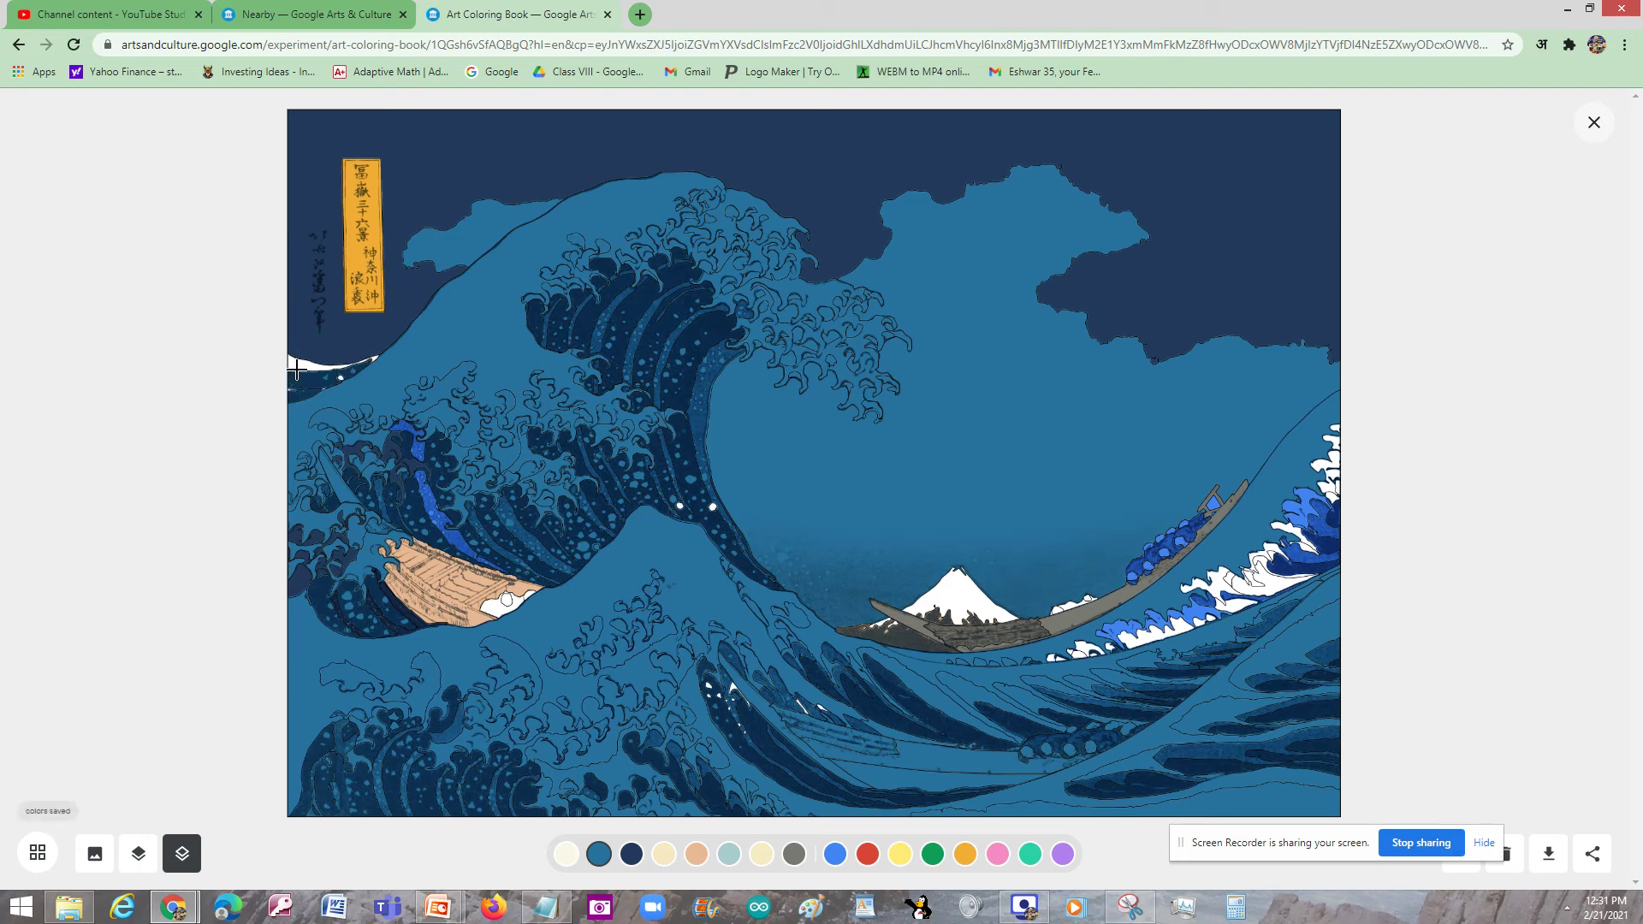
{"action": "left_click", "coordinate": [301, 363]}
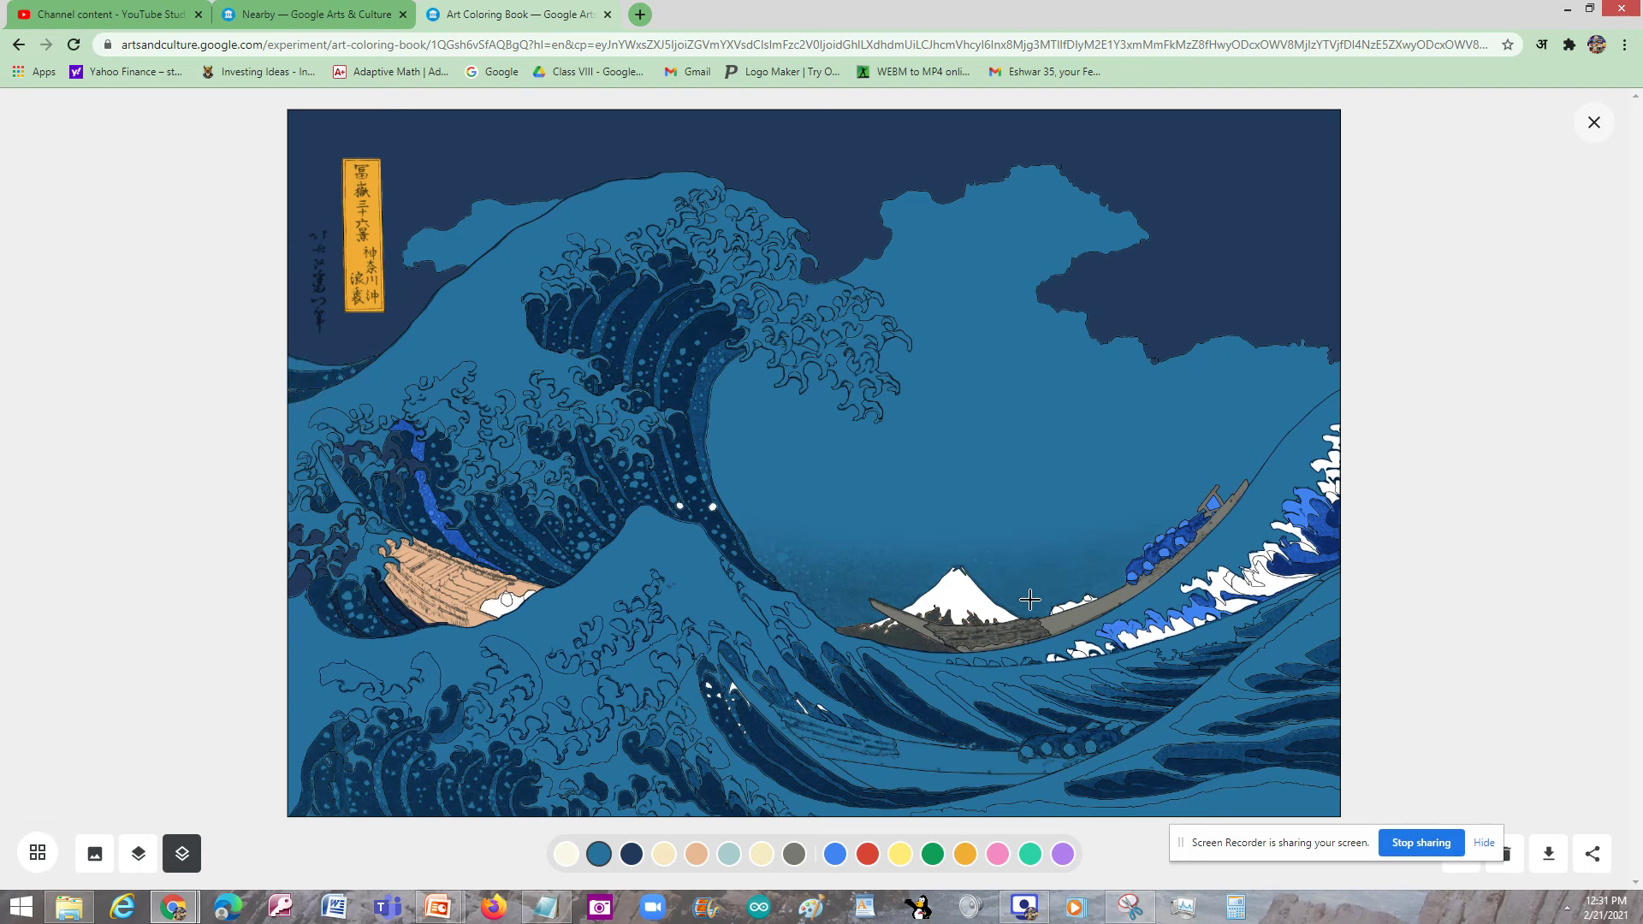
{"action": "left_click", "coordinate": [1060, 622]}
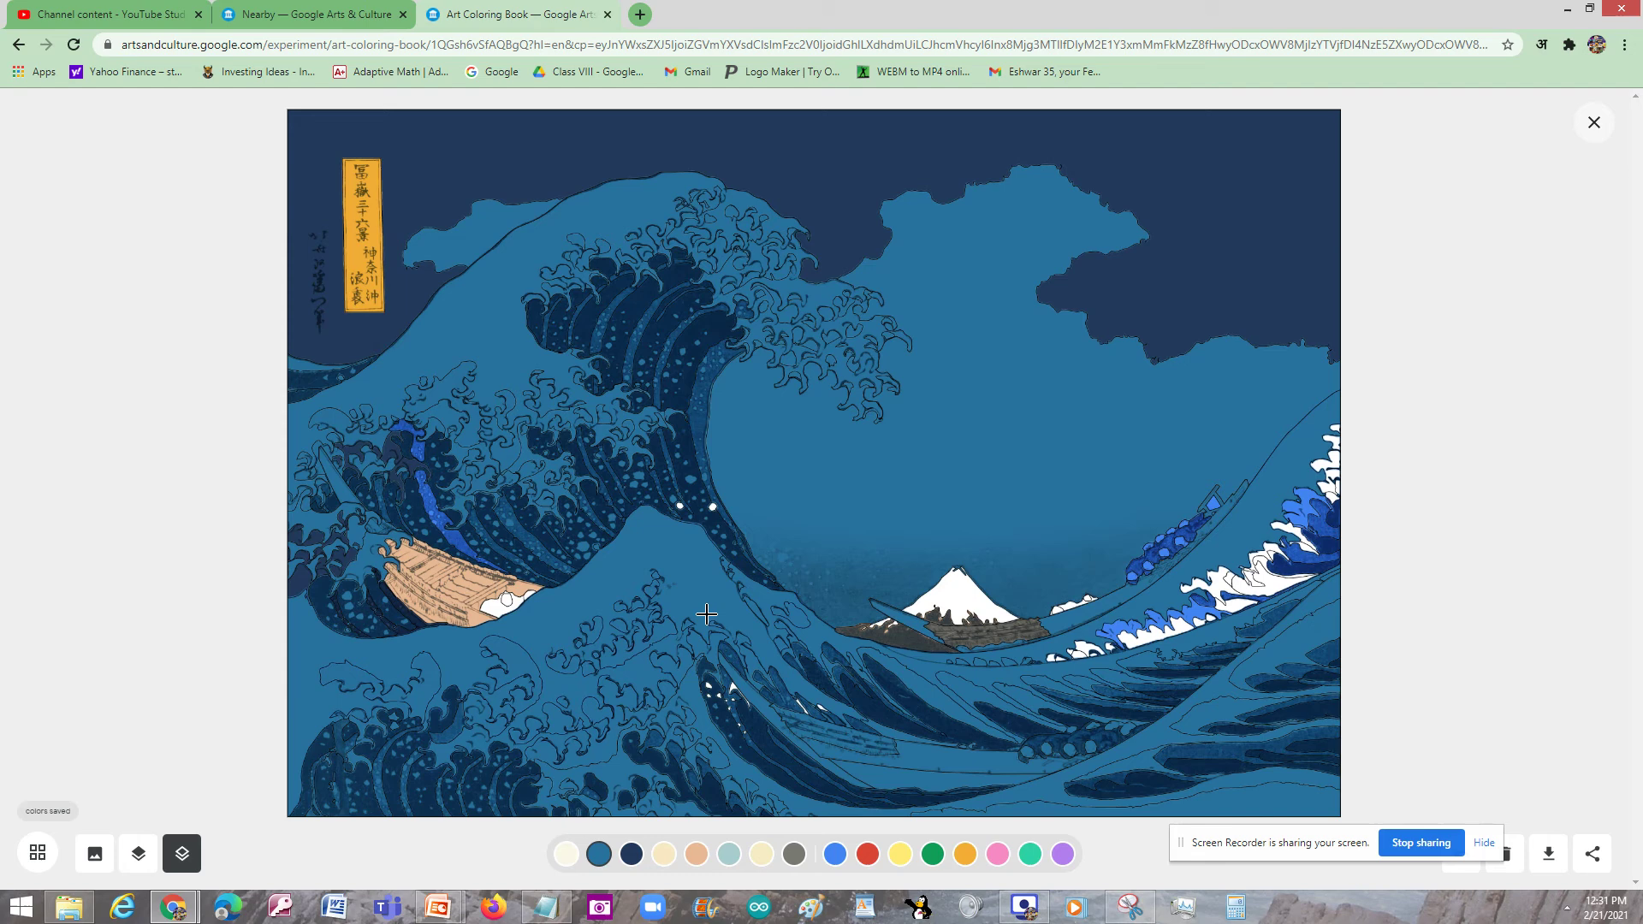
{"action": "left_click", "coordinate": [794, 854]}
{"action": "left_click", "coordinate": [1064, 625]}
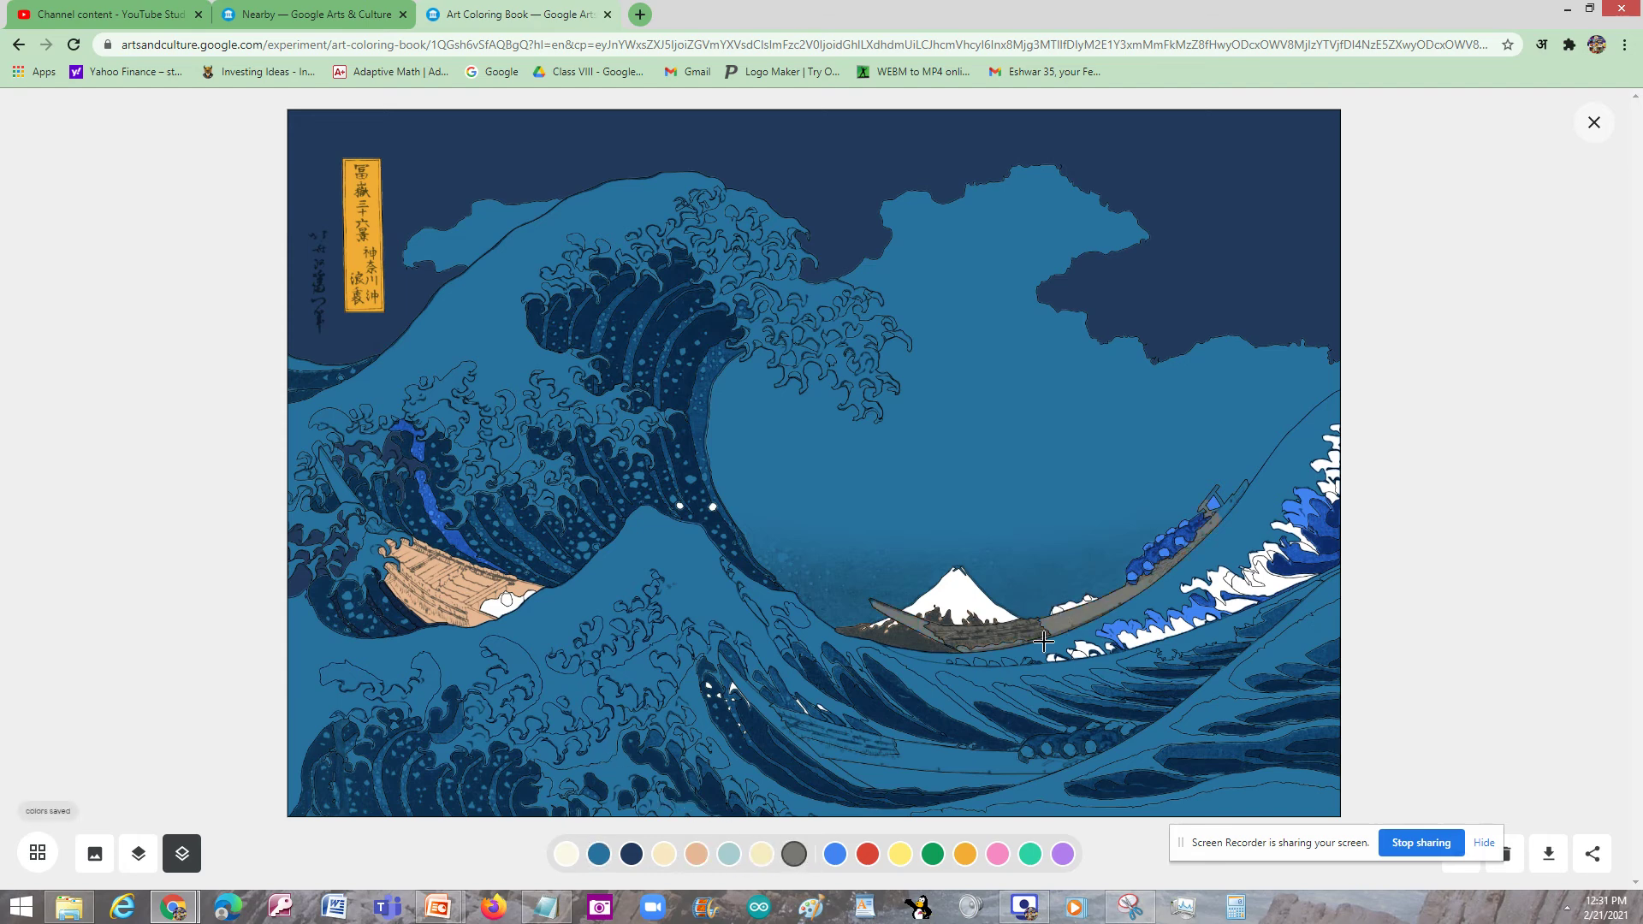
{"action": "left_click", "coordinate": [835, 854]}
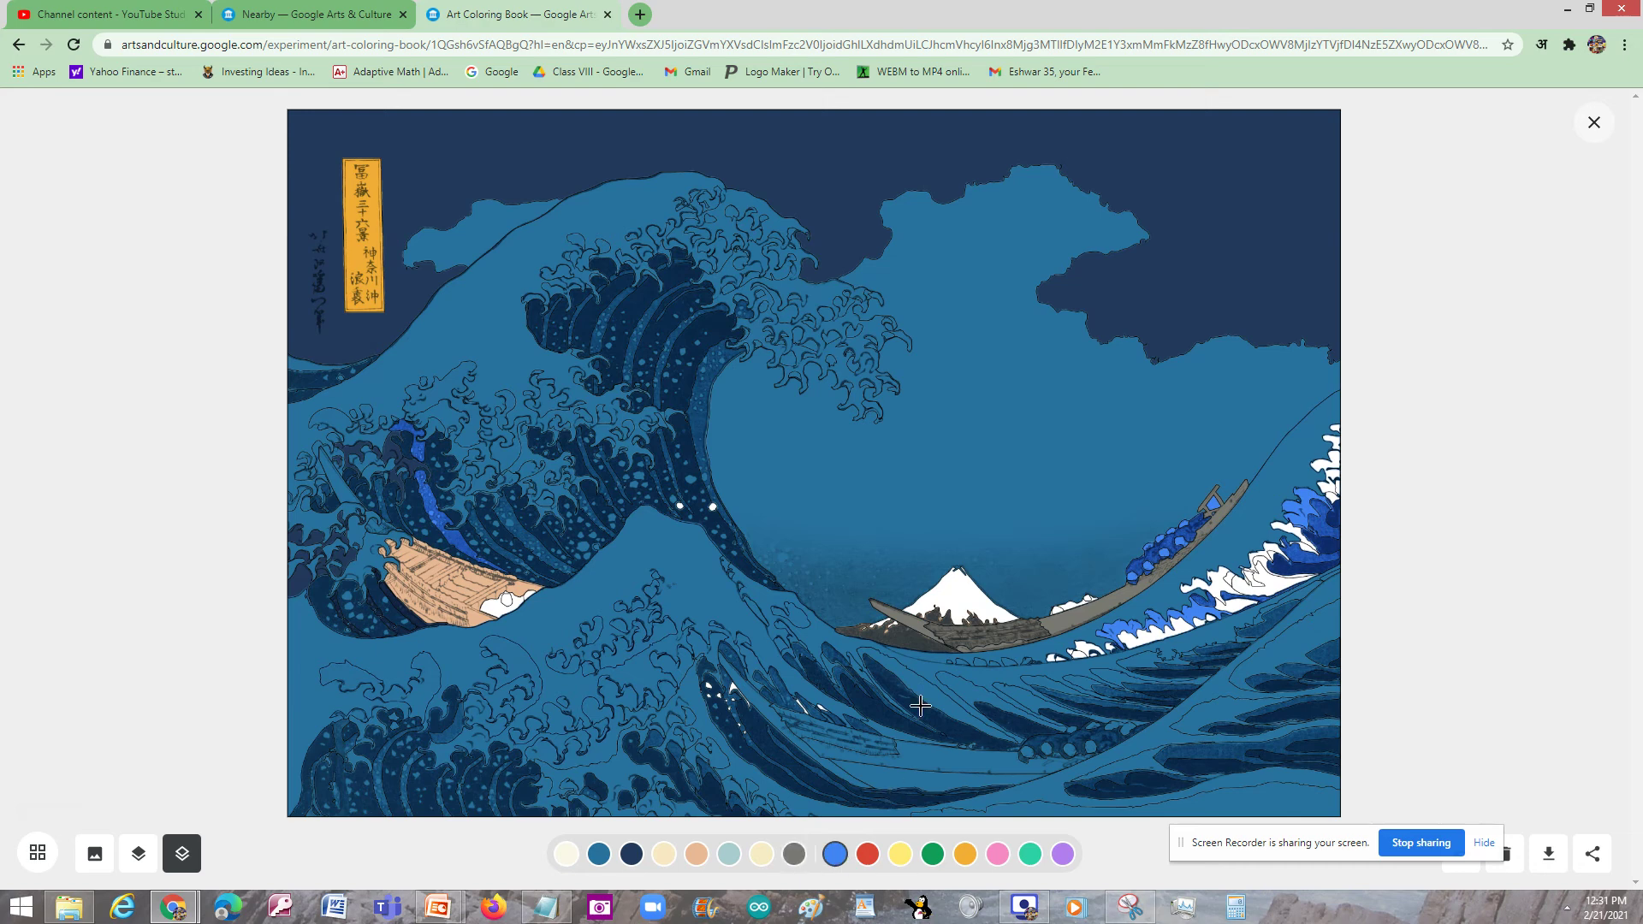
Step: Fill the white foam at the artwork's right edge and along the wave below the gray boat with teal blue
{"action": "left_click", "coordinate": [599, 854]}
{"action": "left_click", "coordinate": [1333, 463]}
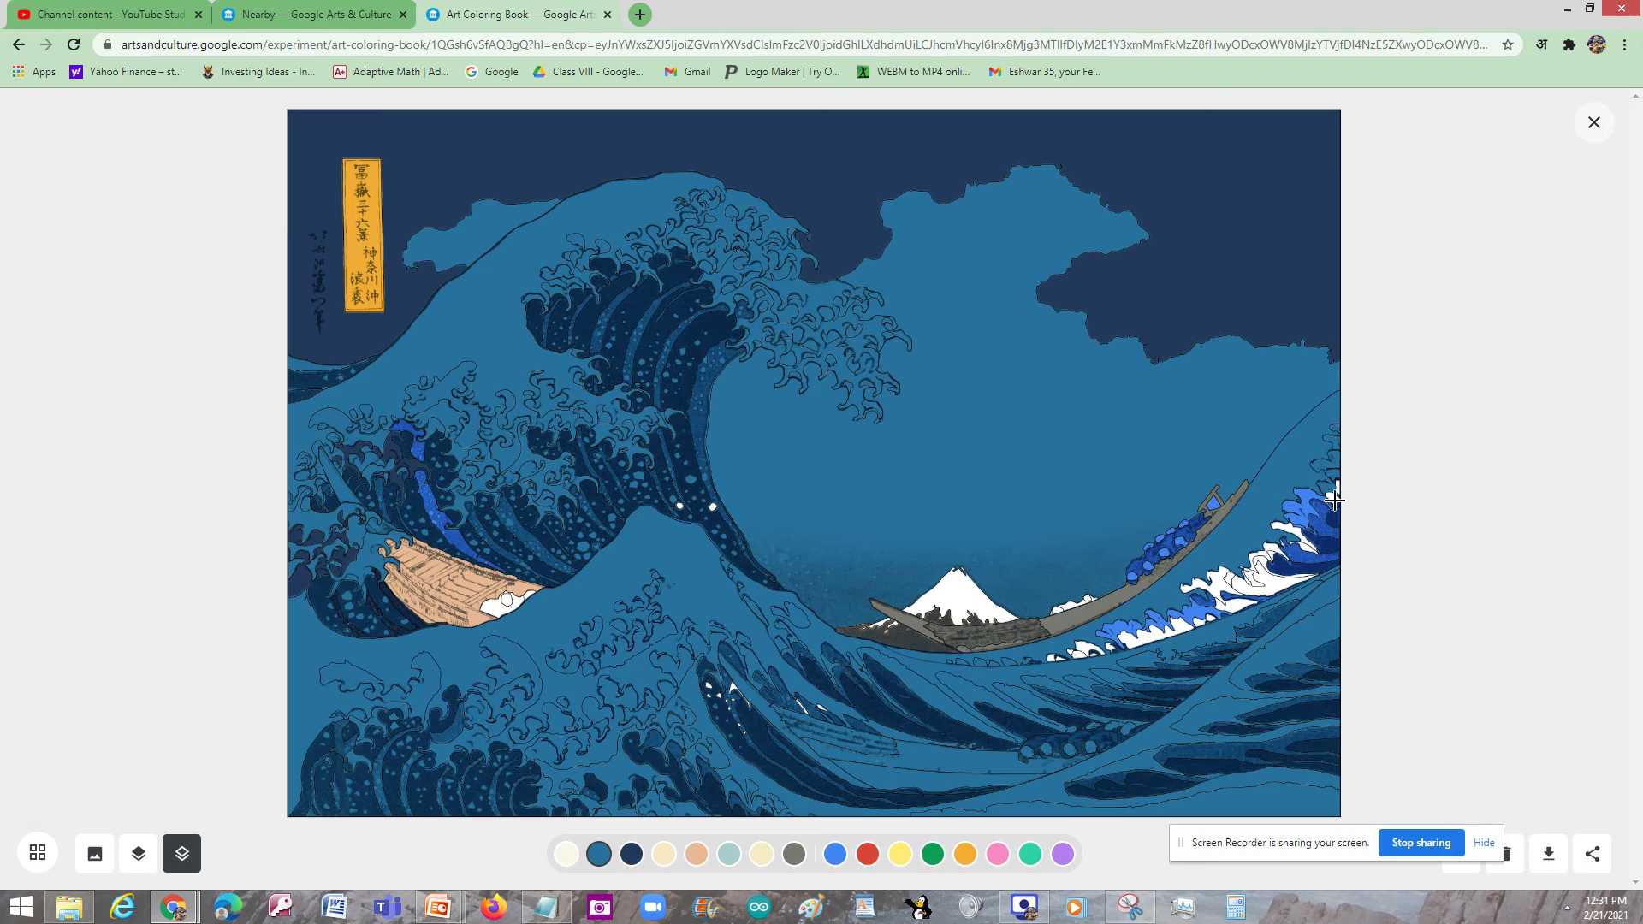
{"action": "left_click", "coordinate": [1334, 496]}
{"action": "left_click", "coordinate": [1255, 580]}
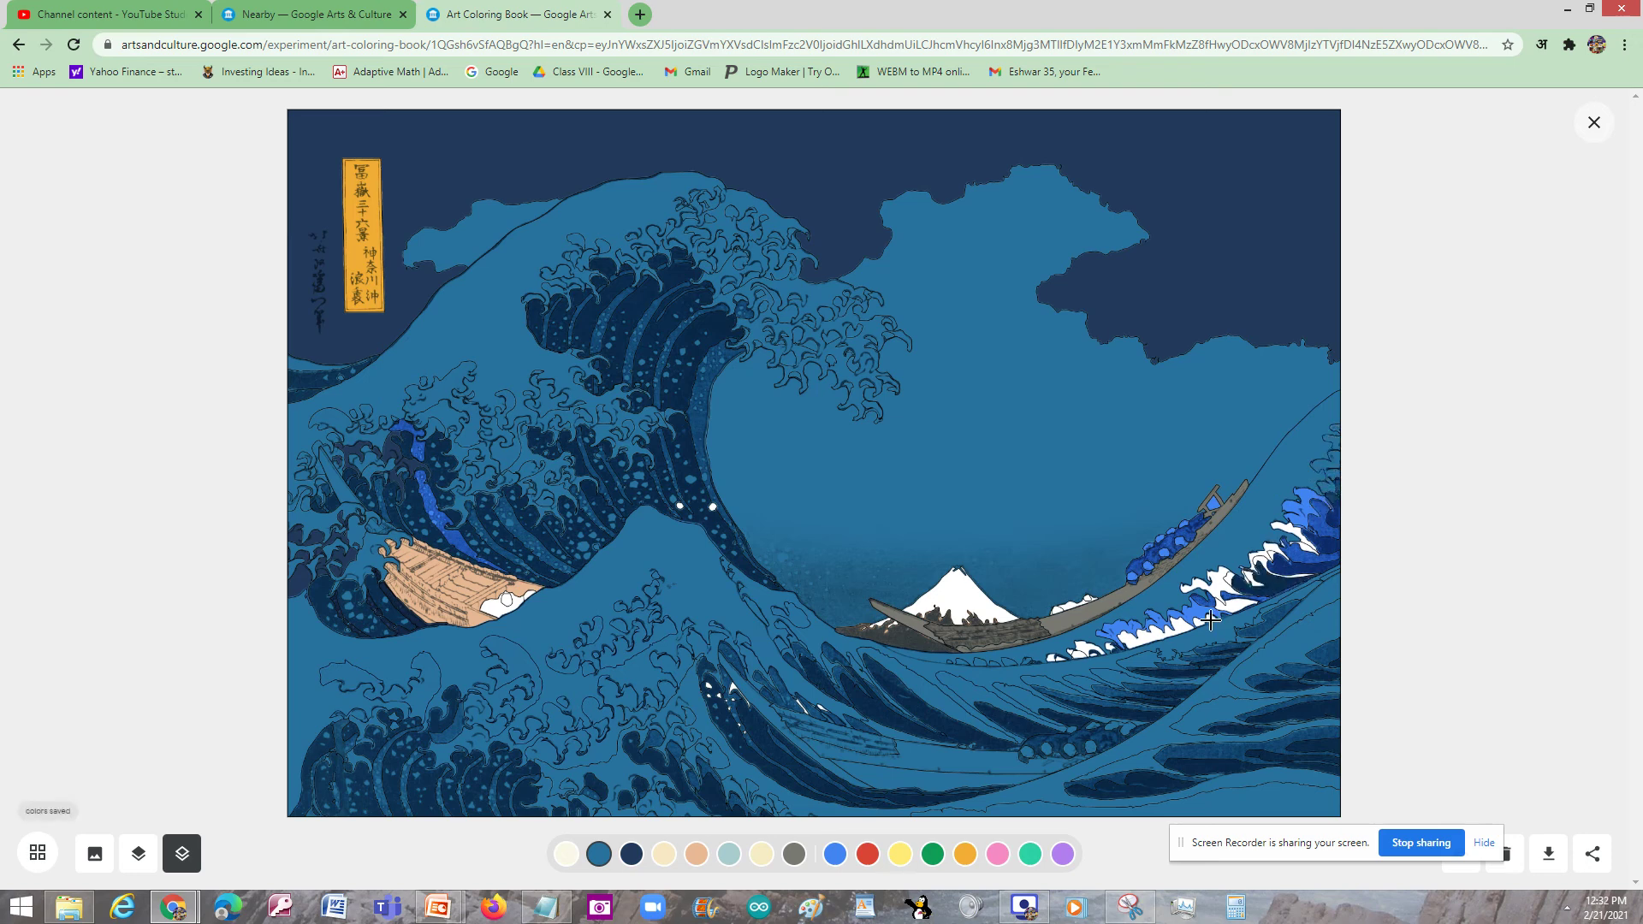
{"action": "left_click", "coordinate": [1167, 633]}
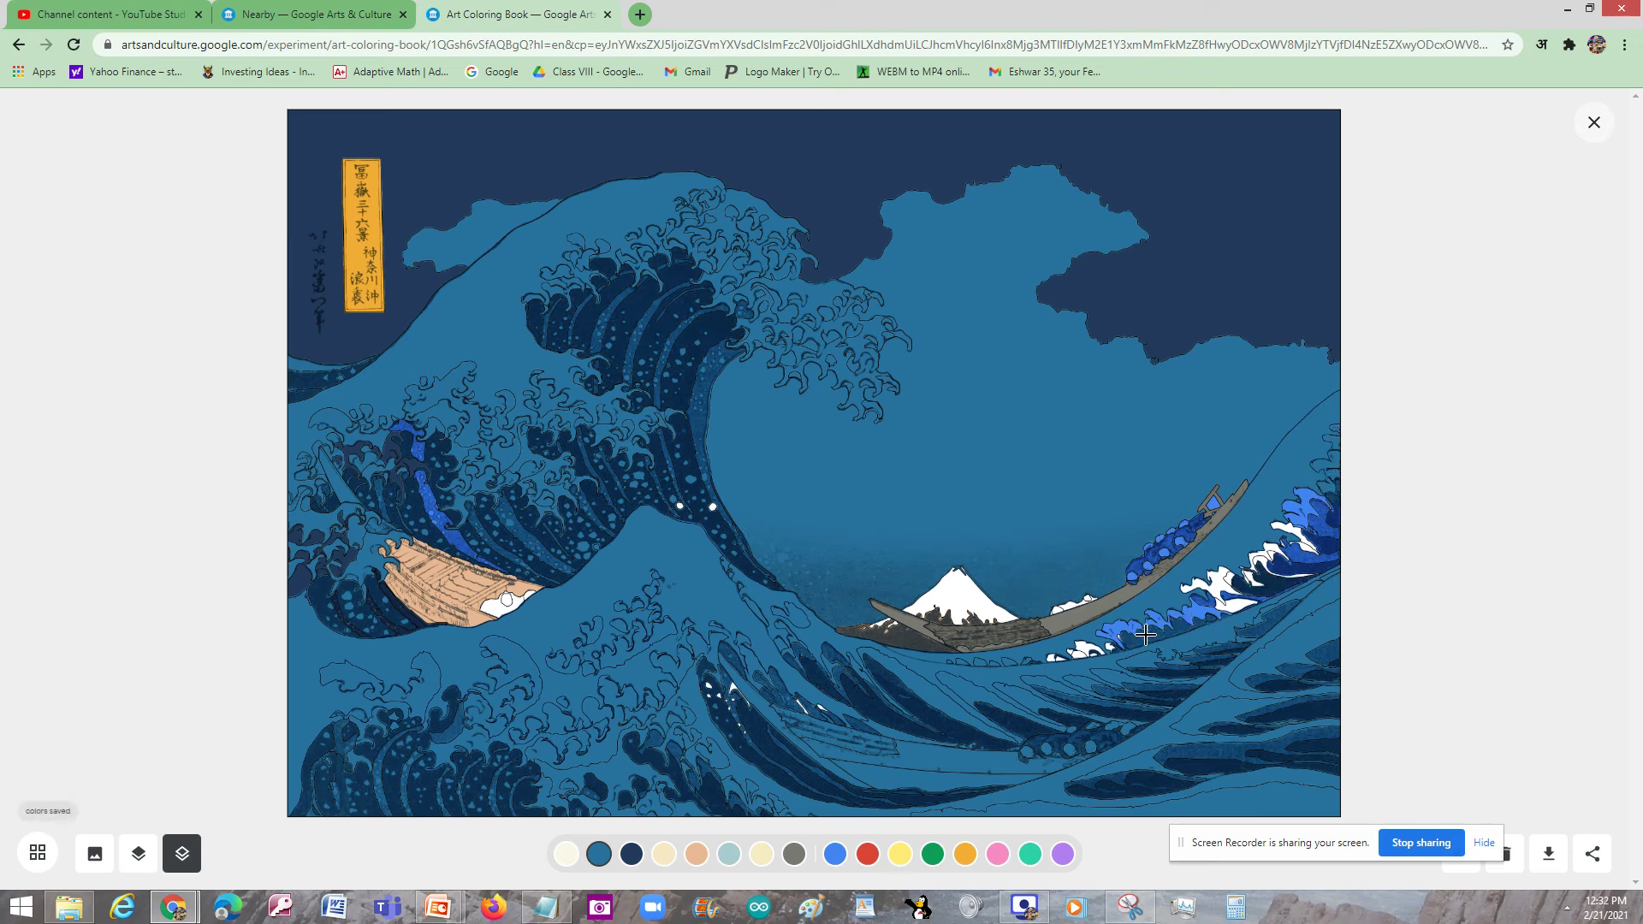
{"action": "left_click", "coordinate": [1082, 644]}
{"action": "left_click", "coordinate": [1054, 654]}
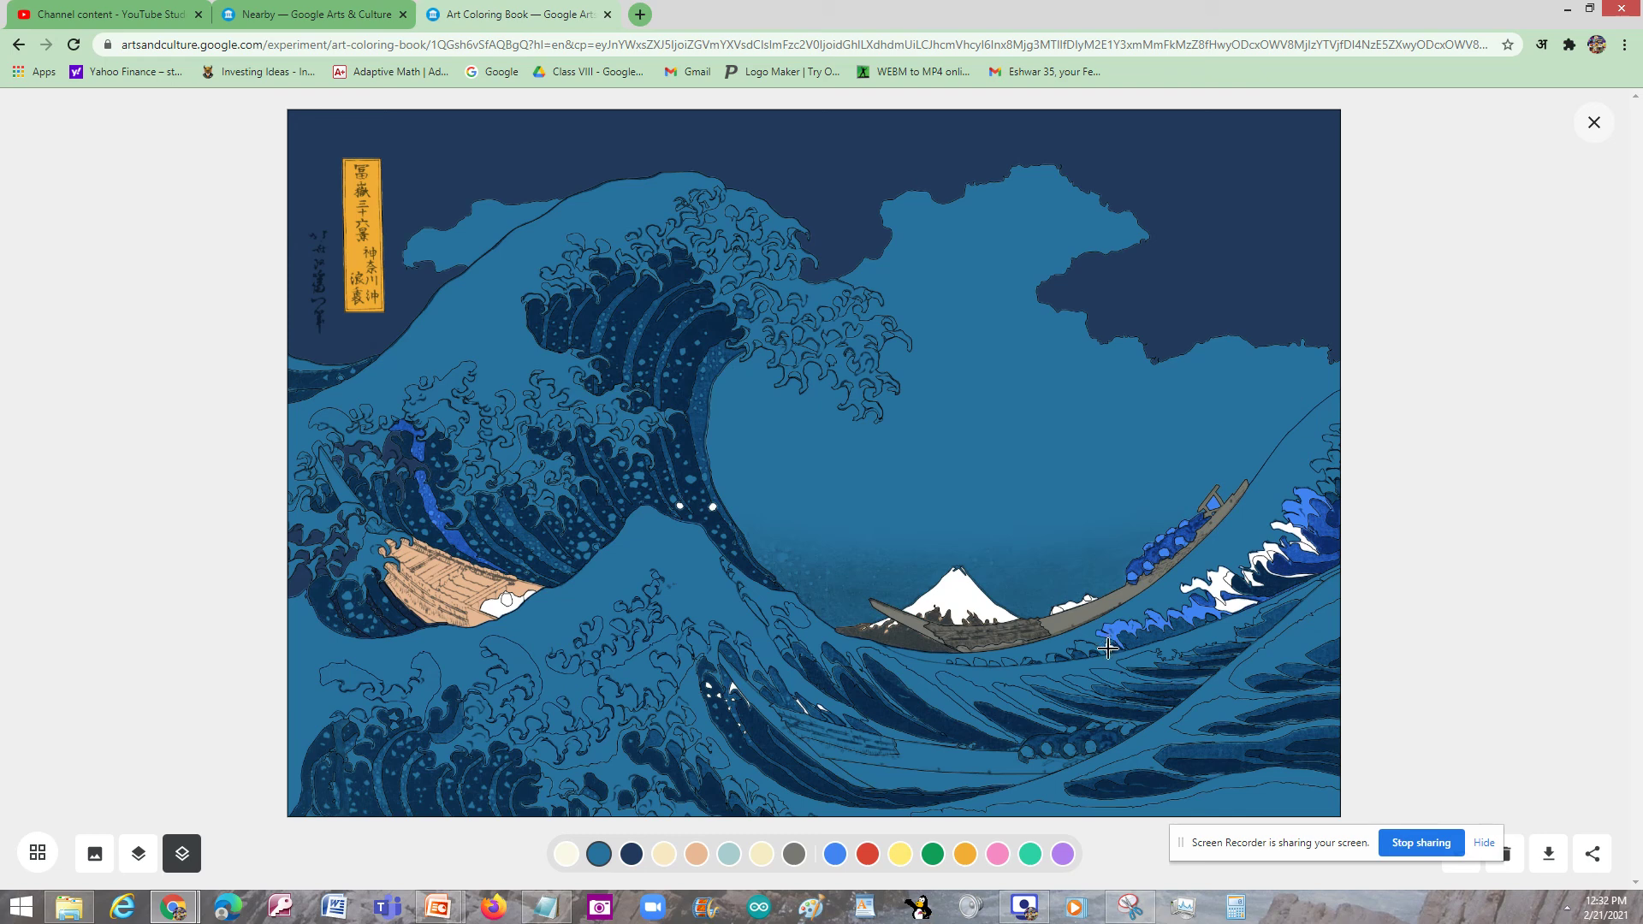
{"action": "left_click", "coordinate": [1077, 648]}
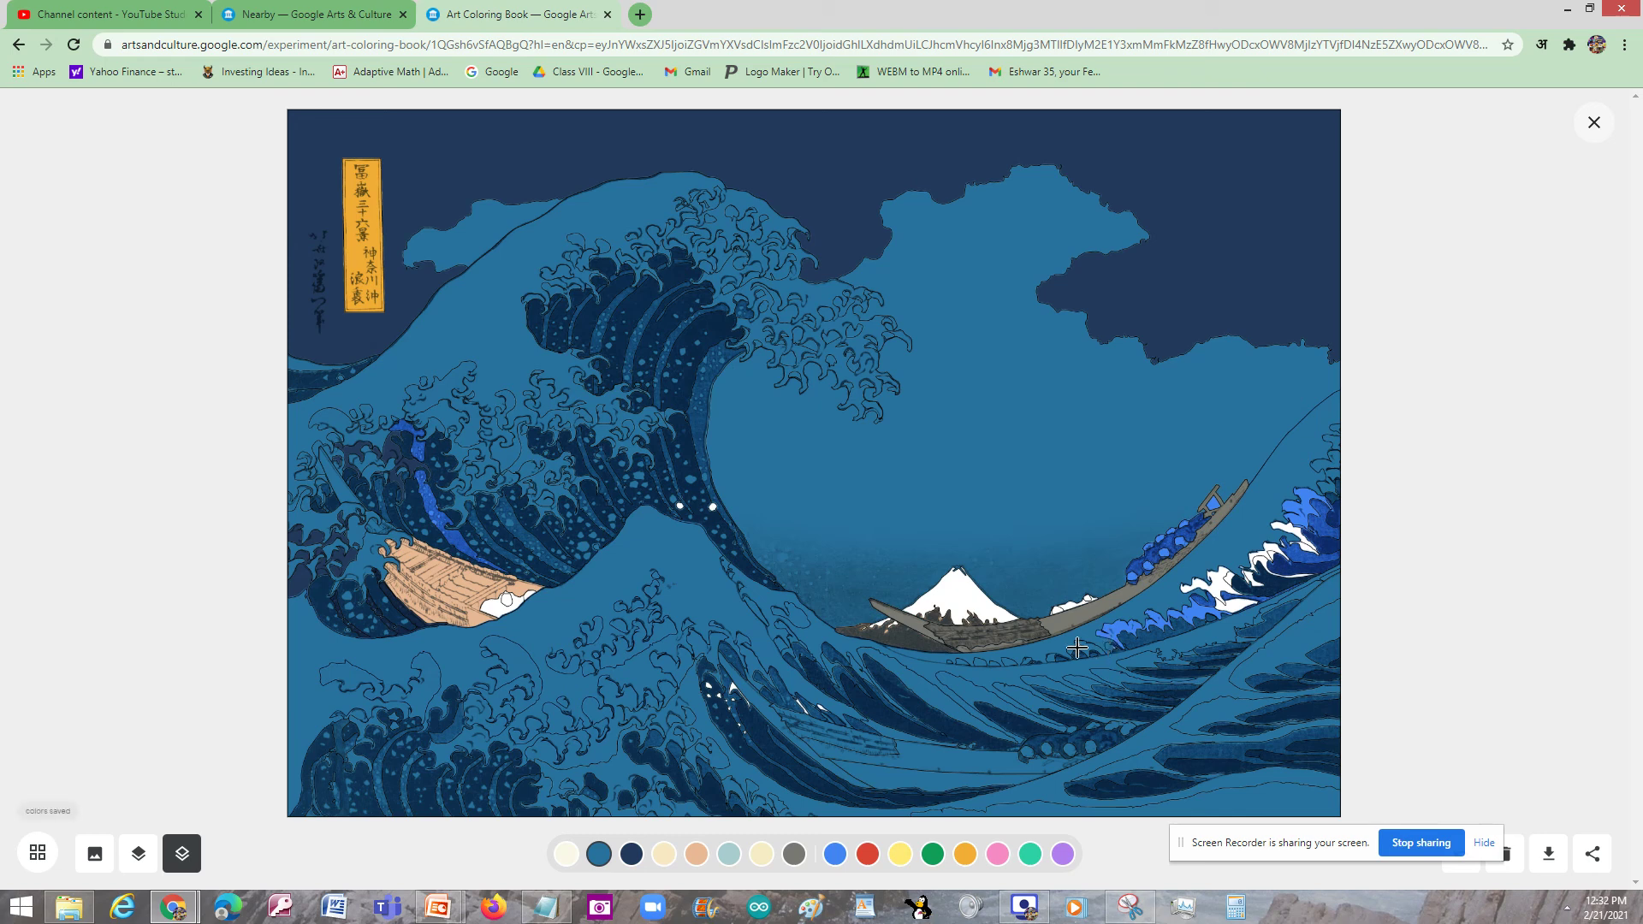
Step: Fill the remaining white foam around the bright blue crest of the right wave and the two white dots below the large curl with teal blue
{"action": "left_click", "coordinate": [1235, 605]}
{"action": "left_click", "coordinate": [1220, 590]}
{"action": "left_click", "coordinate": [1232, 579]}
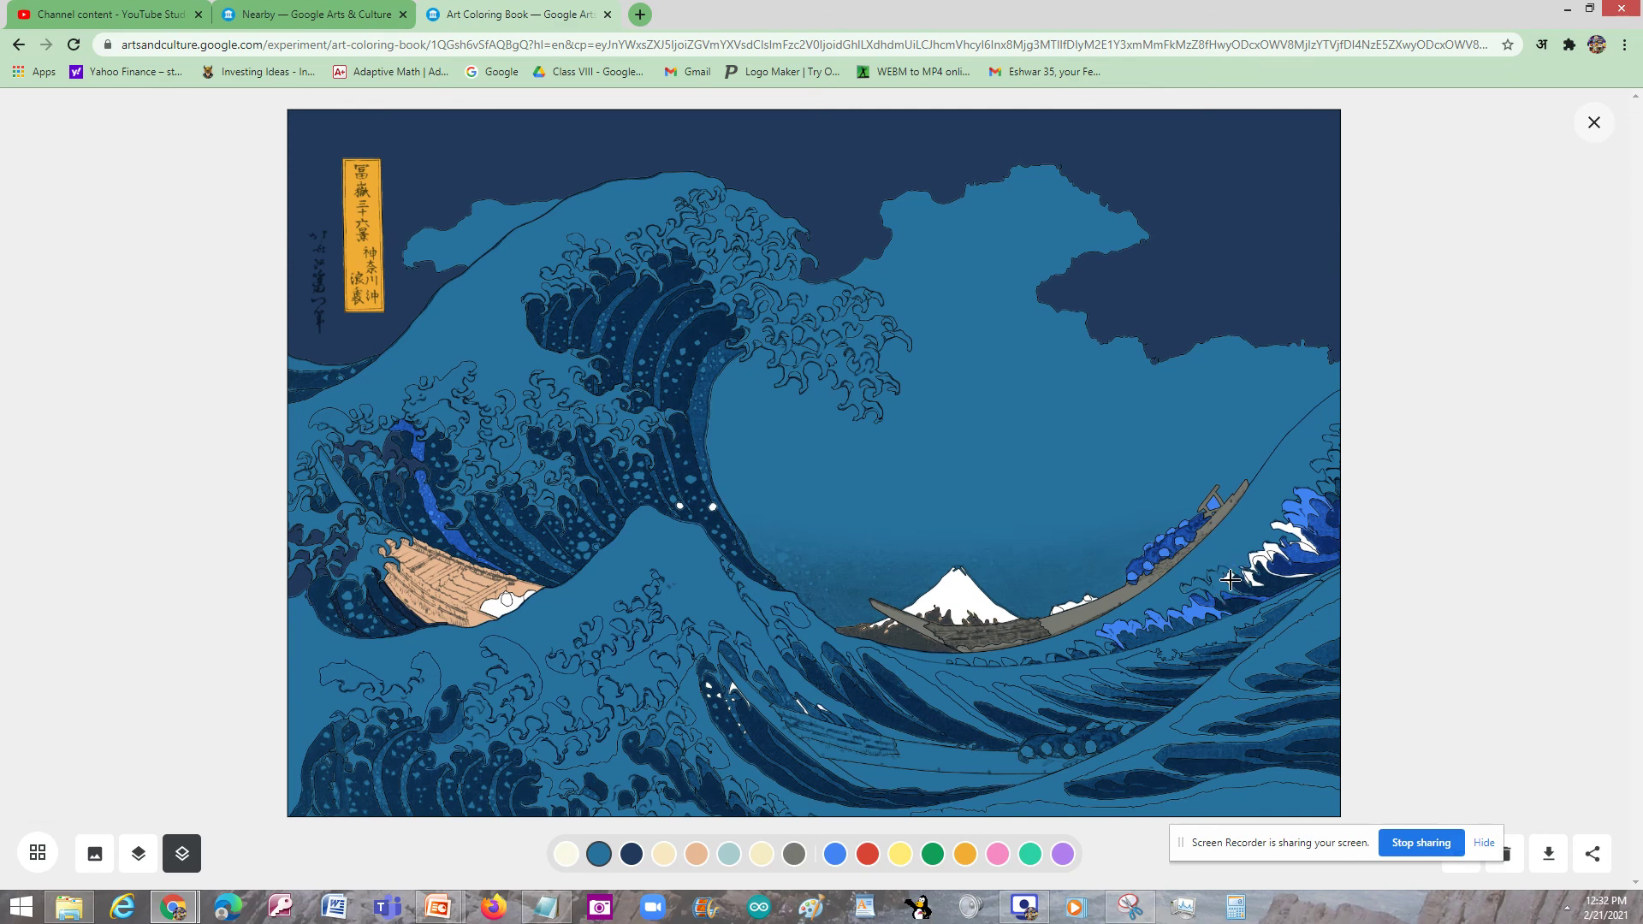
{"action": "left_click", "coordinate": [1251, 581]}
{"action": "left_click", "coordinate": [1266, 557]}
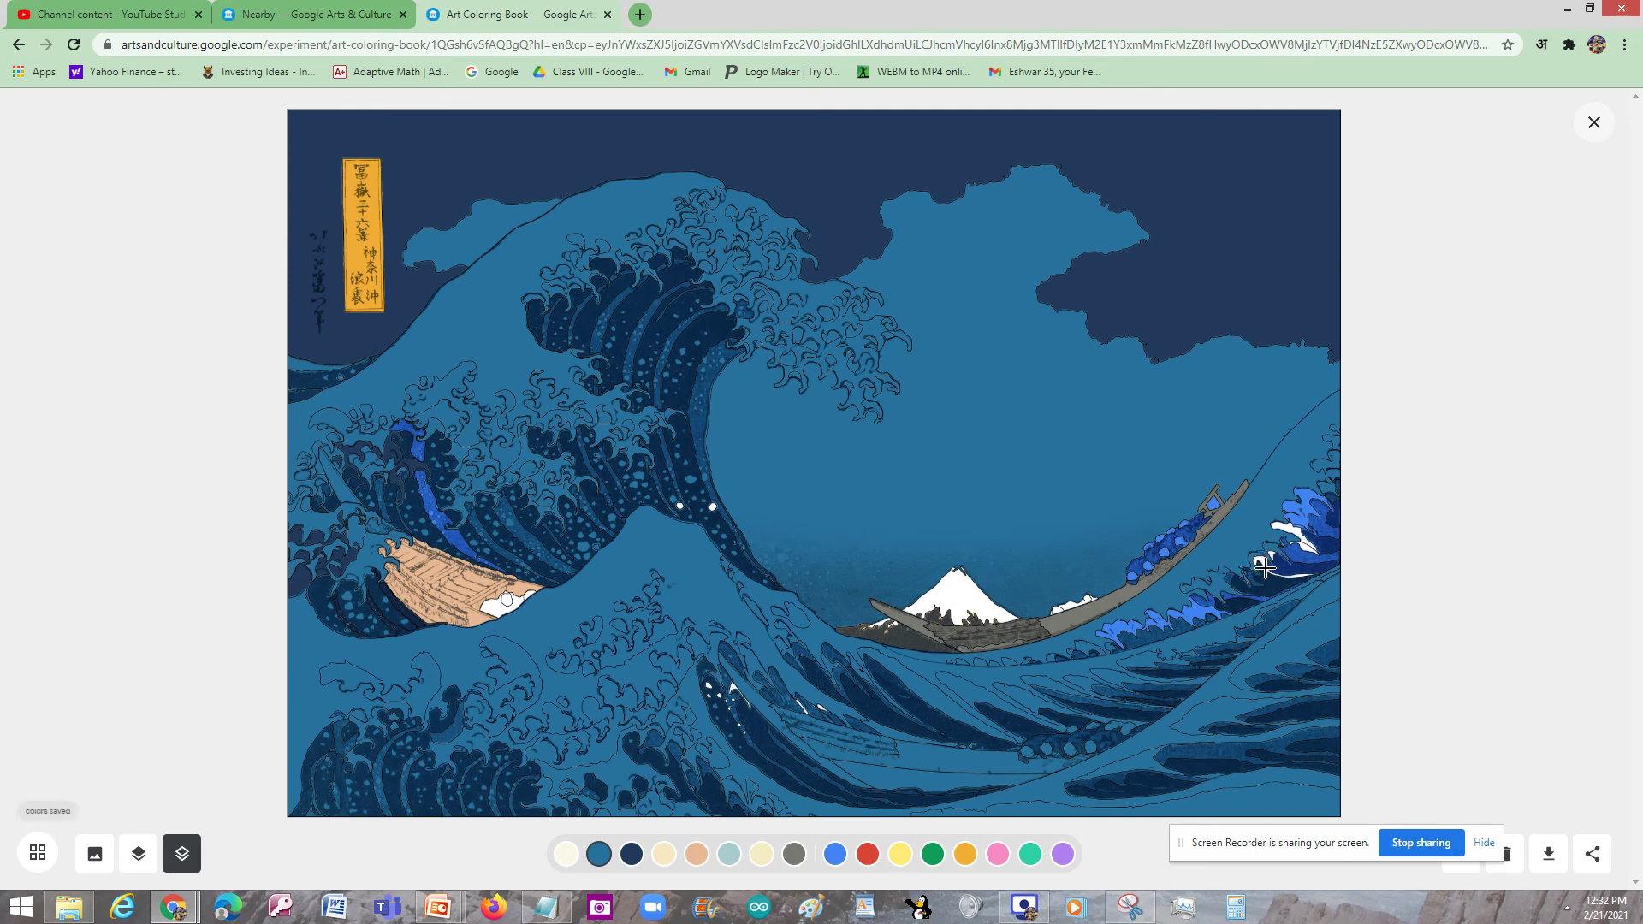
{"action": "left_click", "coordinate": [1296, 534]}
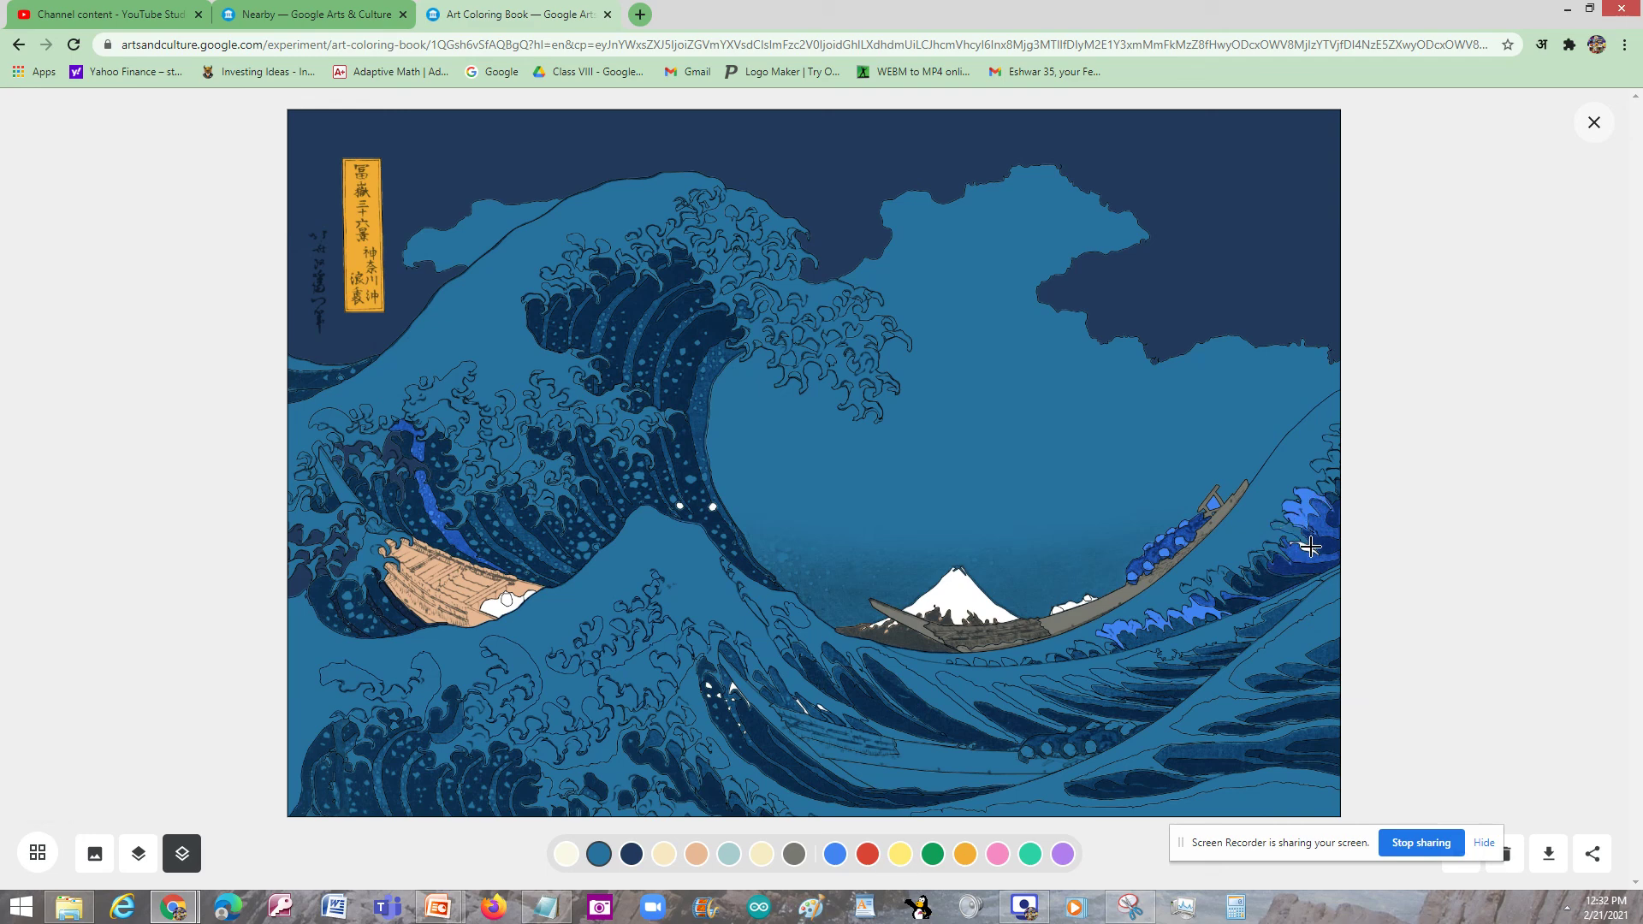
{"action": "left_click", "coordinate": [1304, 548]}
{"action": "left_click", "coordinate": [714, 510]}
{"action": "left_click", "coordinate": [681, 506]}
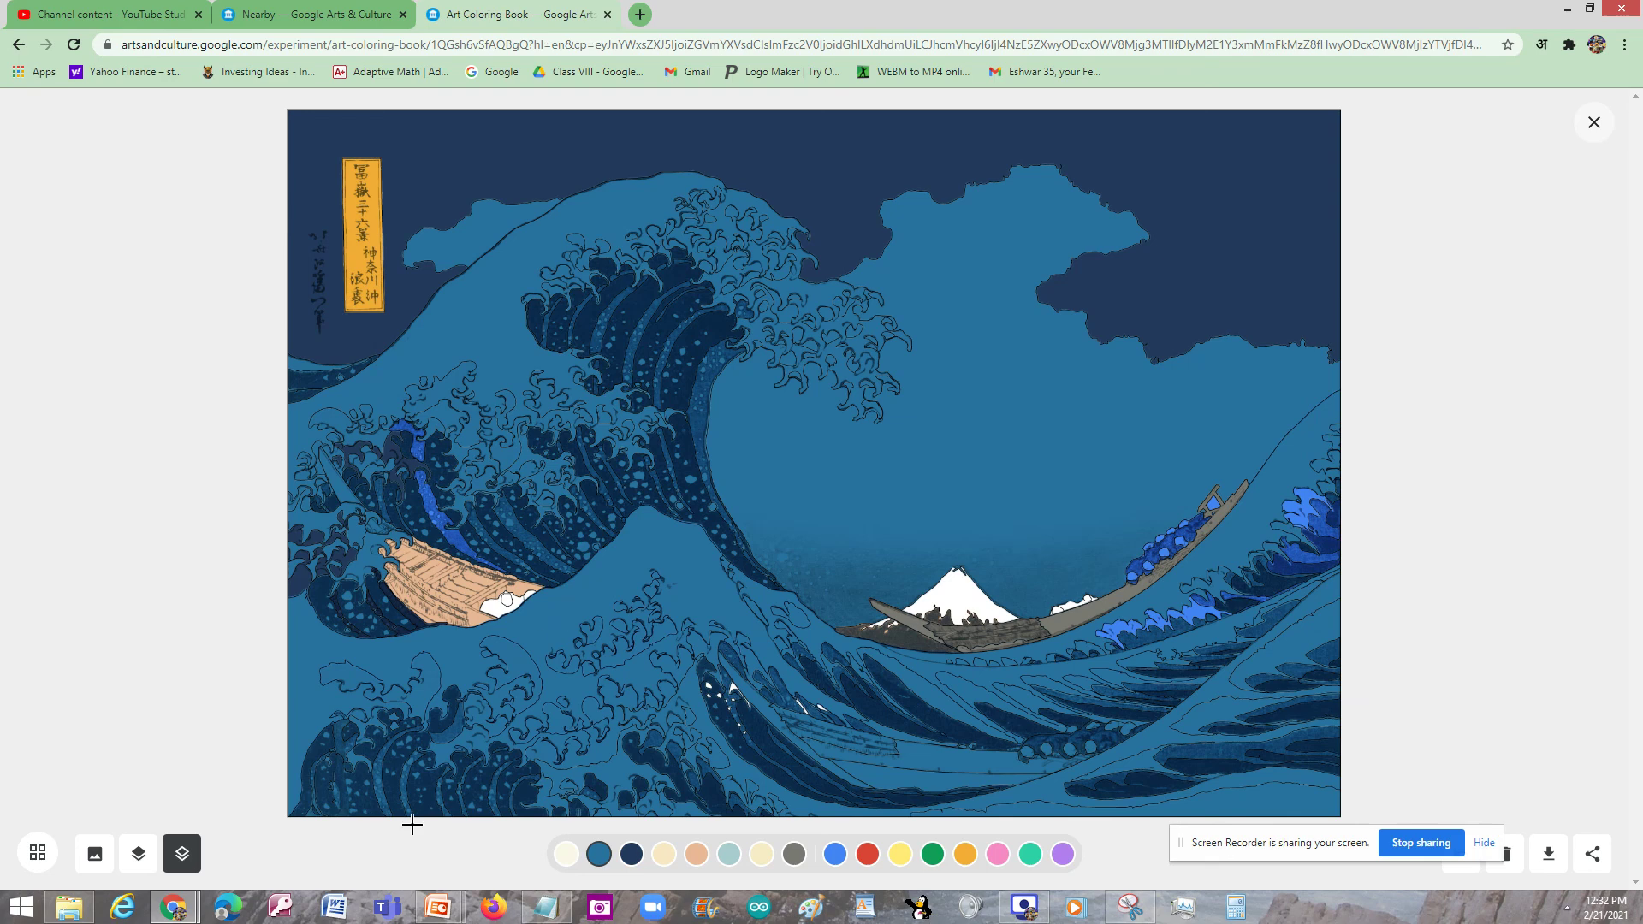
Step: Fill the white patches at the peach boat's right end with peach
{"action": "left_click", "coordinate": [697, 854]}
{"action": "left_click", "coordinate": [502, 613]}
{"action": "left_click", "coordinate": [529, 598]}
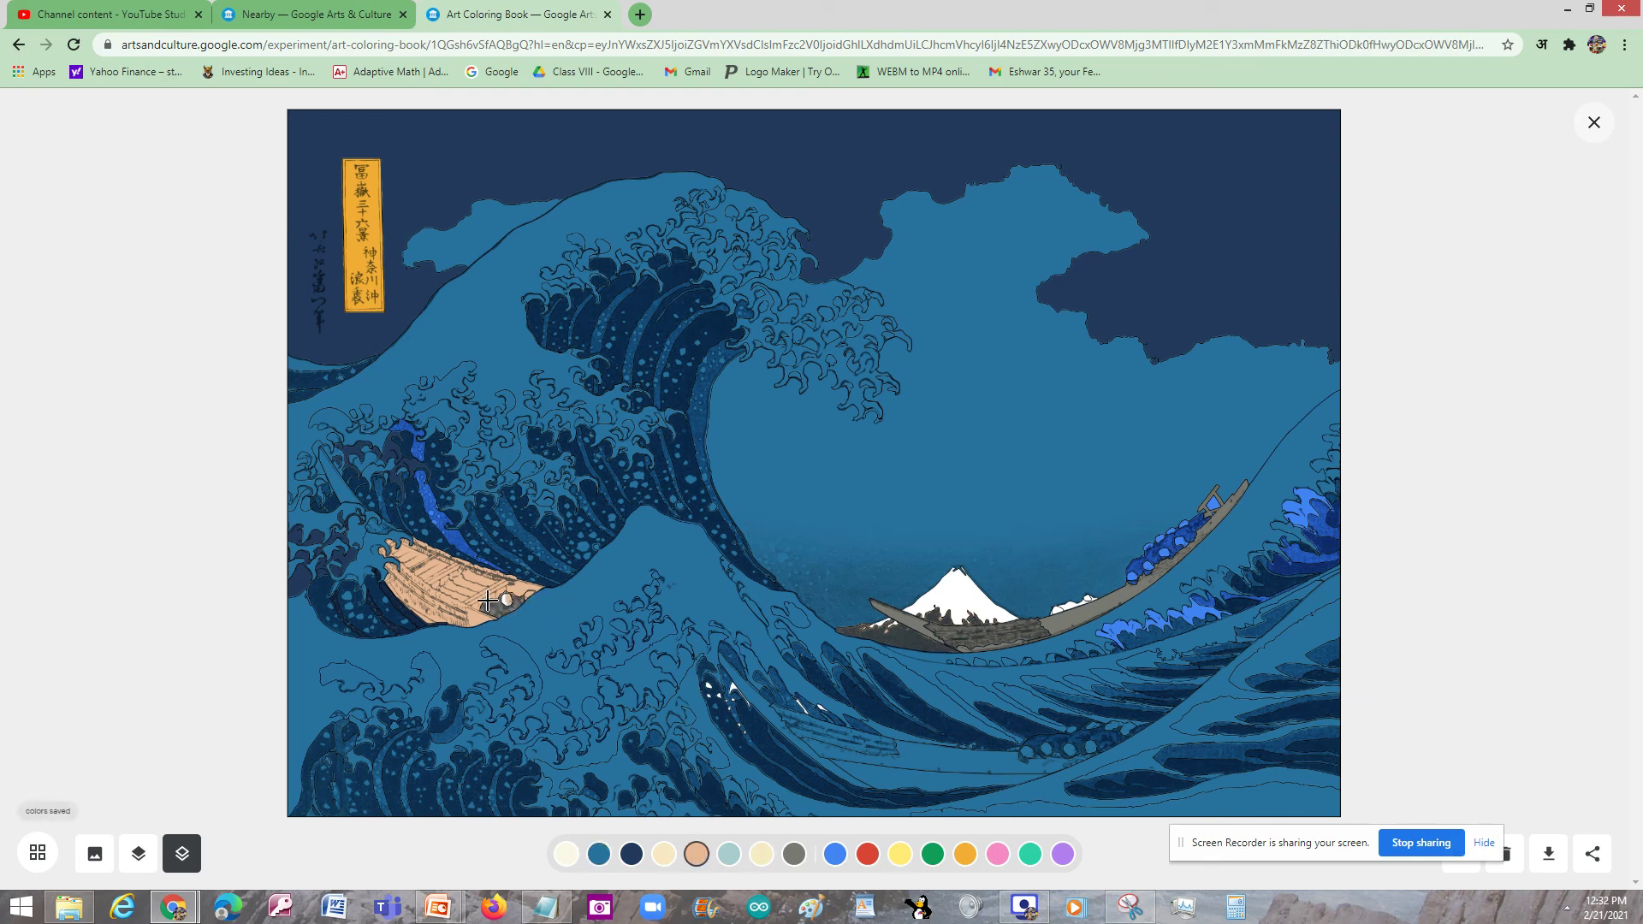